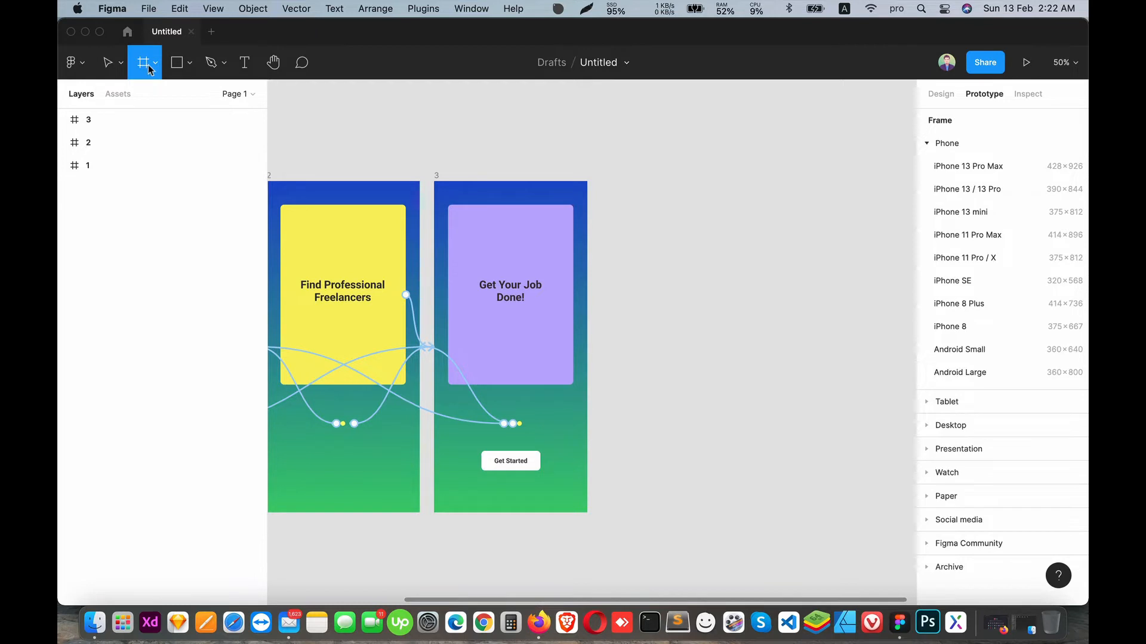
{"action": "left_click", "coordinate": [149, 63]}
{"action": "left_click", "coordinate": [145, 66]}
{"action": "left_click", "coordinate": [94, 122]}
{"action": "key", "text": "super+c"}
{"action": "key", "text": "super+v"}
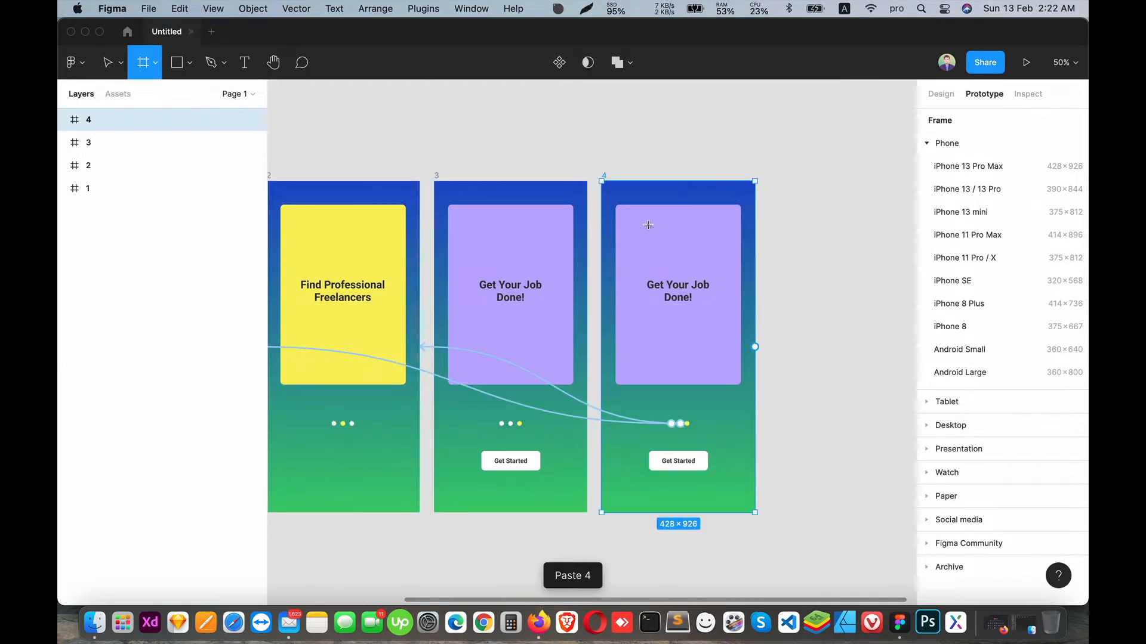
{"action": "key", "text": "super+z"}
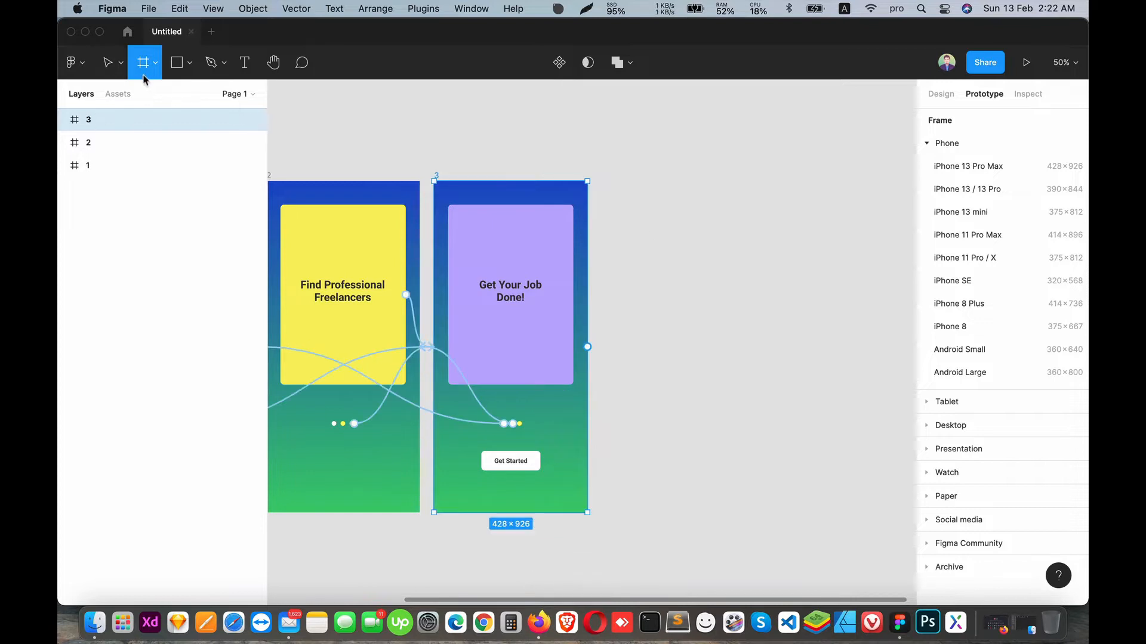
Add an iPhone 13 Pro Max frame beside frame 3 and line up its top edge with the other frames.
{"action": "left_click", "coordinate": [156, 63]}
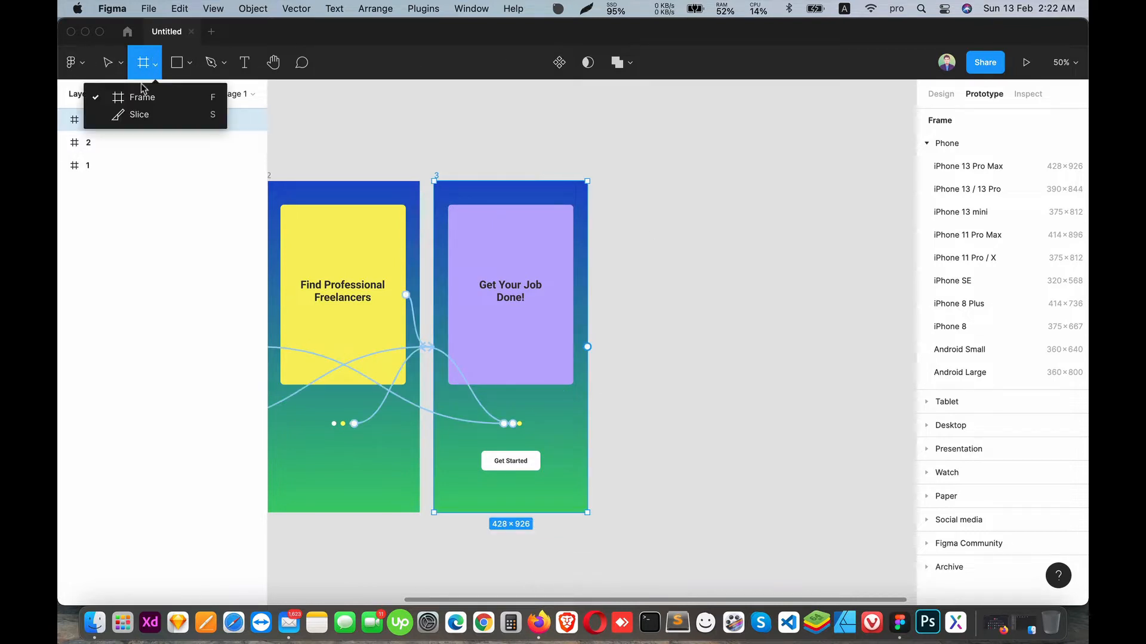
{"action": "left_click", "coordinate": [149, 95]}
{"action": "left_click", "coordinate": [950, 169]}
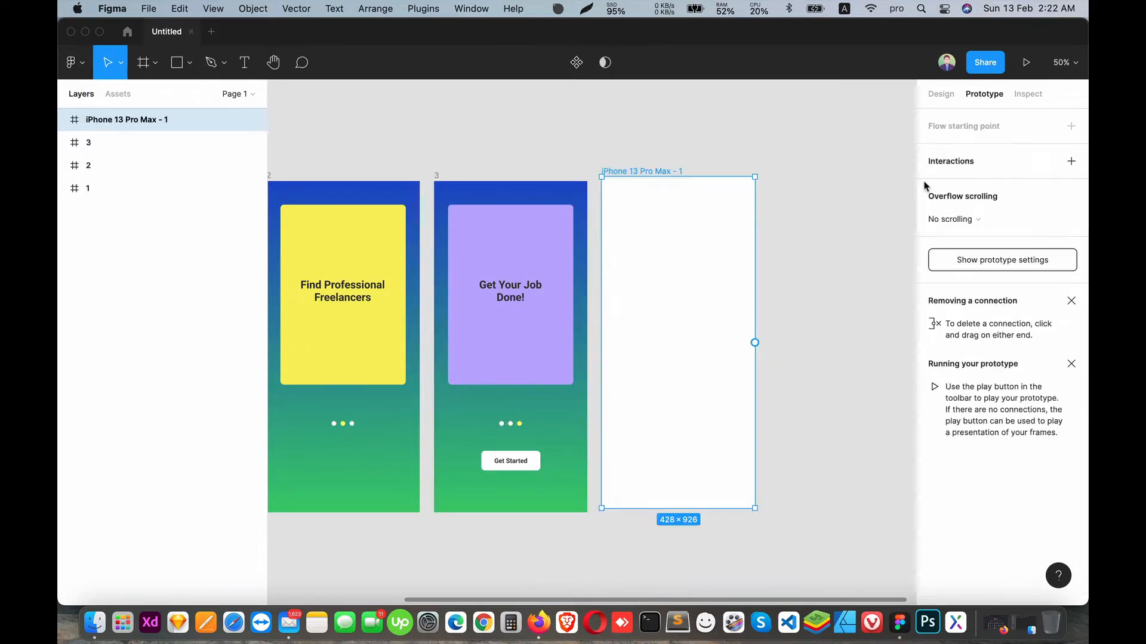
{"action": "left_click_drag", "start_coordinate": [642, 213], "coordinate": [642, 214]}
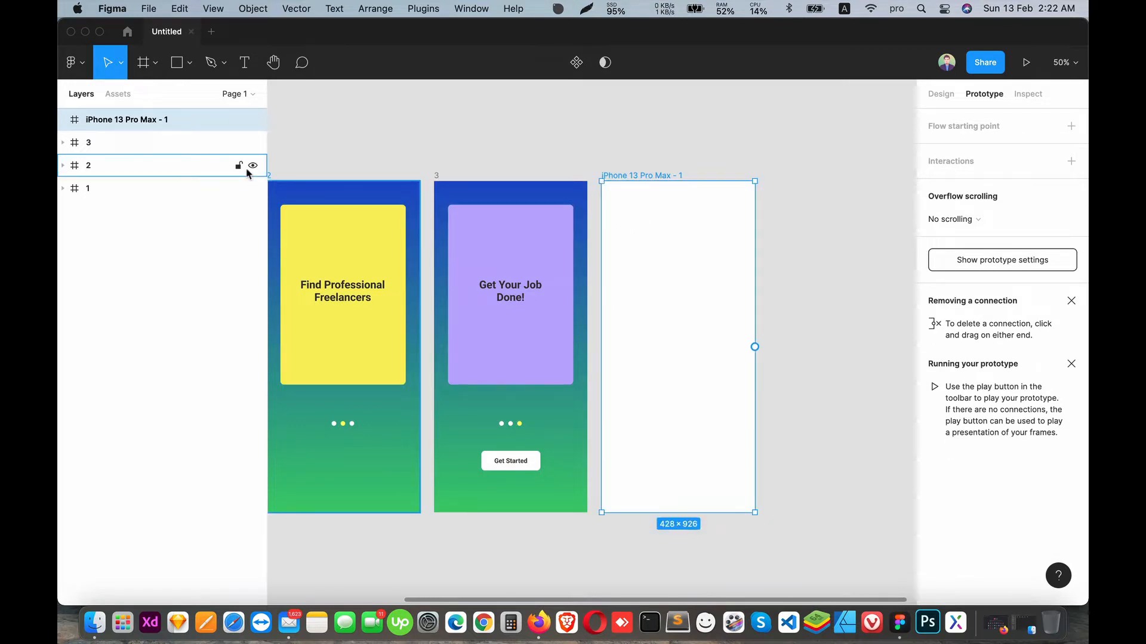
Rename the new iPhone 13 Pro Max frame as 4.
{"action": "double_click", "coordinate": [159, 120]}
{"action": "type", "text": "4"}
{"action": "key", "text": "Return"}
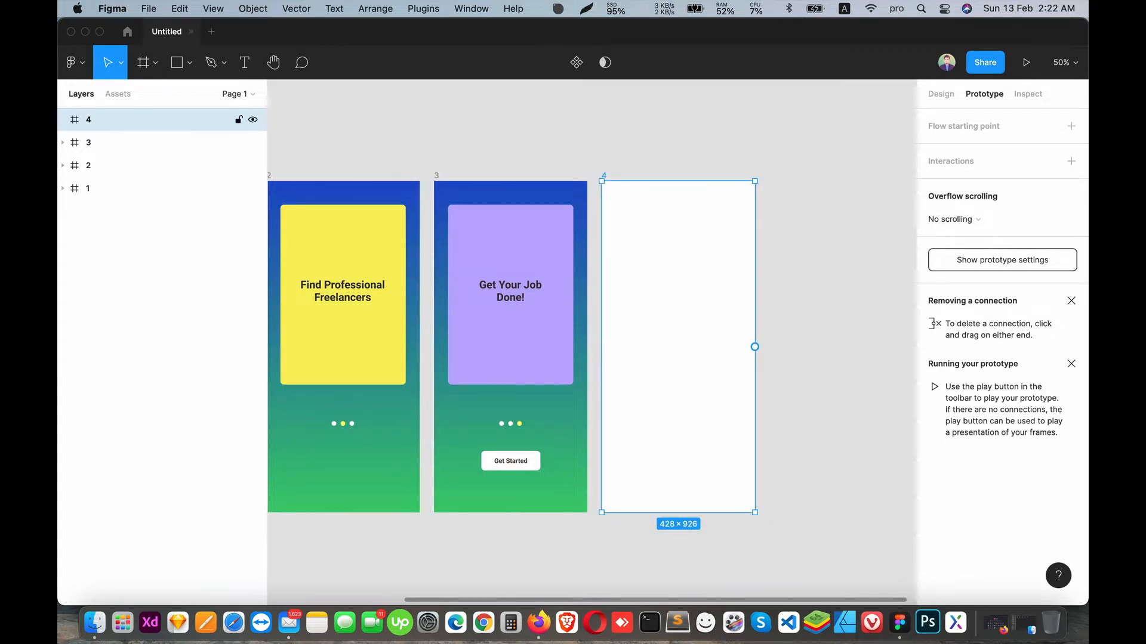
{"action": "left_click", "coordinate": [768, 281]}
Add the text "Welcome" near the top of frame 4.
{"action": "left_click_drag", "start_coordinate": [664, 236], "coordinate": [409, 329]}
{"action": "key", "text": "super+plus"}
{"action": "key", "text": "t"}
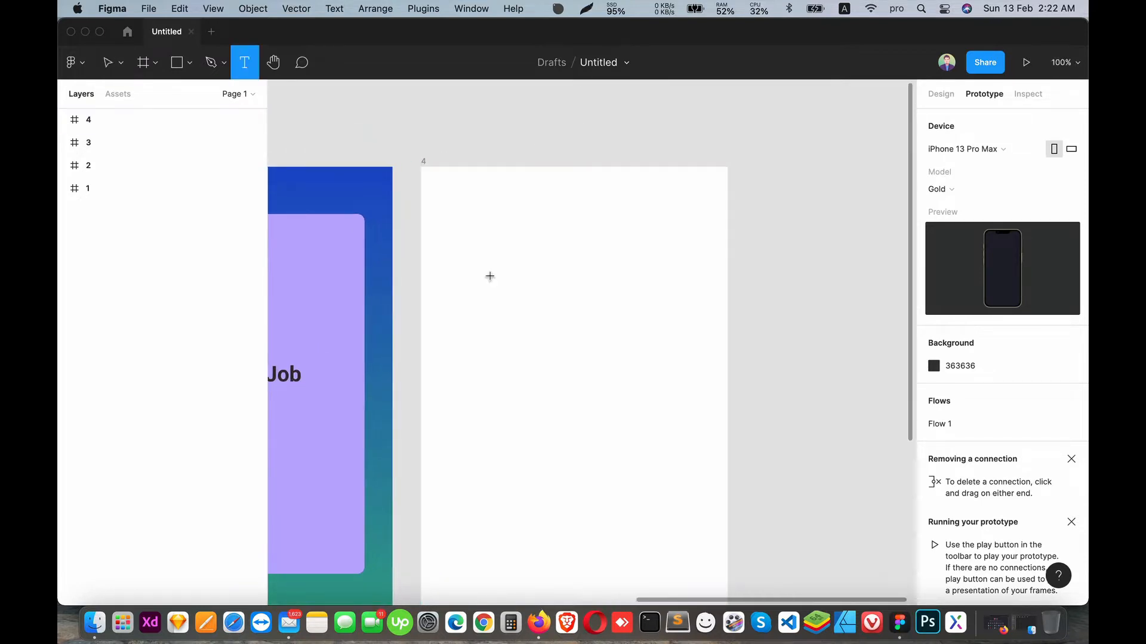
{"action": "left_click", "coordinate": [527, 215]}
{"action": "type", "text": "Welcome"}
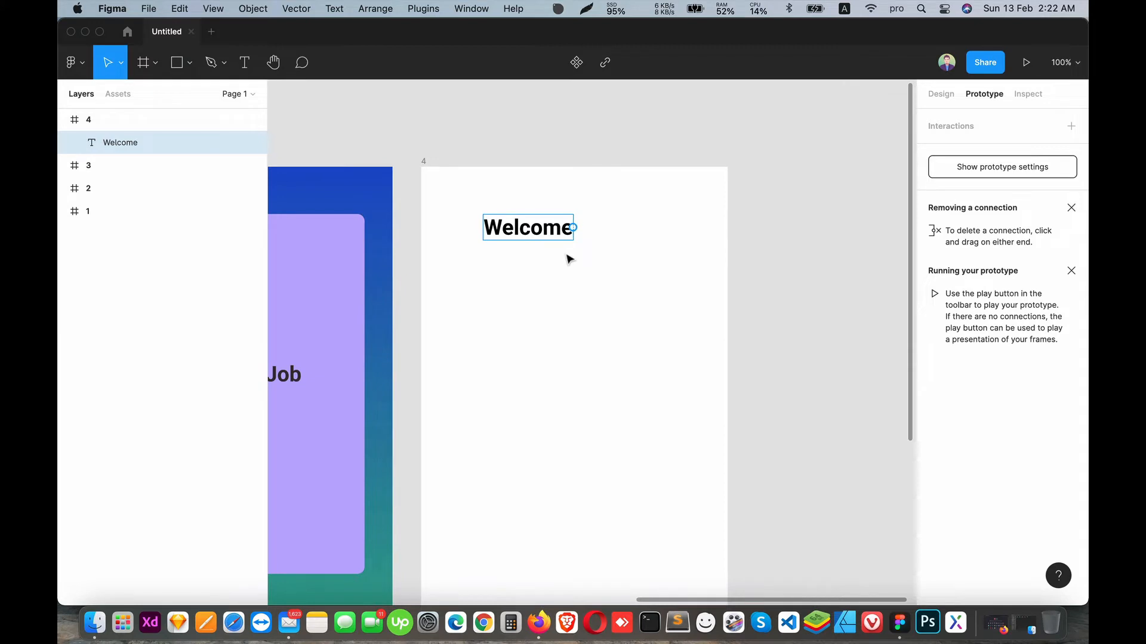
{"action": "key", "text": "Escape"}
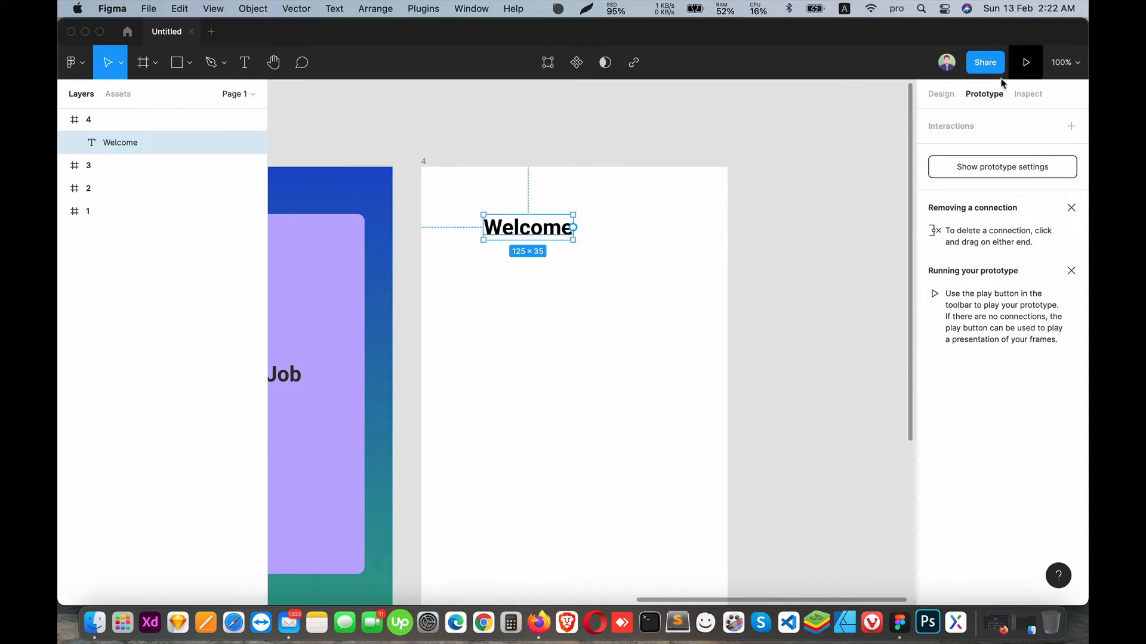
Set the Welcome text's font size to 20.
{"action": "left_click", "coordinate": [941, 94]}
{"action": "left_click", "coordinate": [1026, 455]}
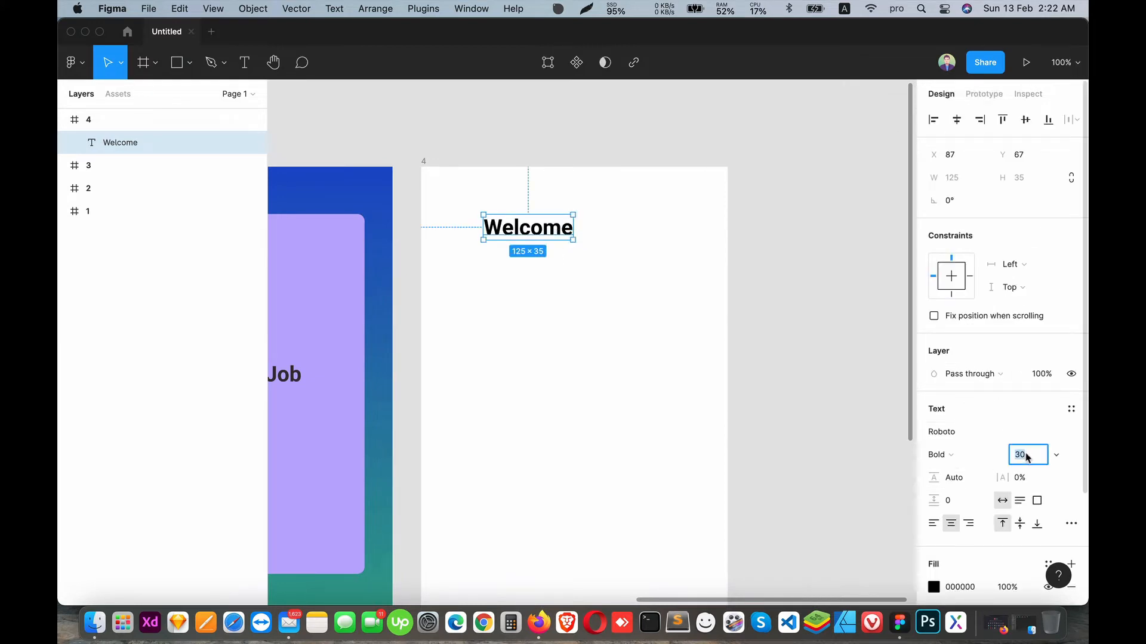
{"action": "type", "text": "20"}
{"action": "key", "text": "Return"}
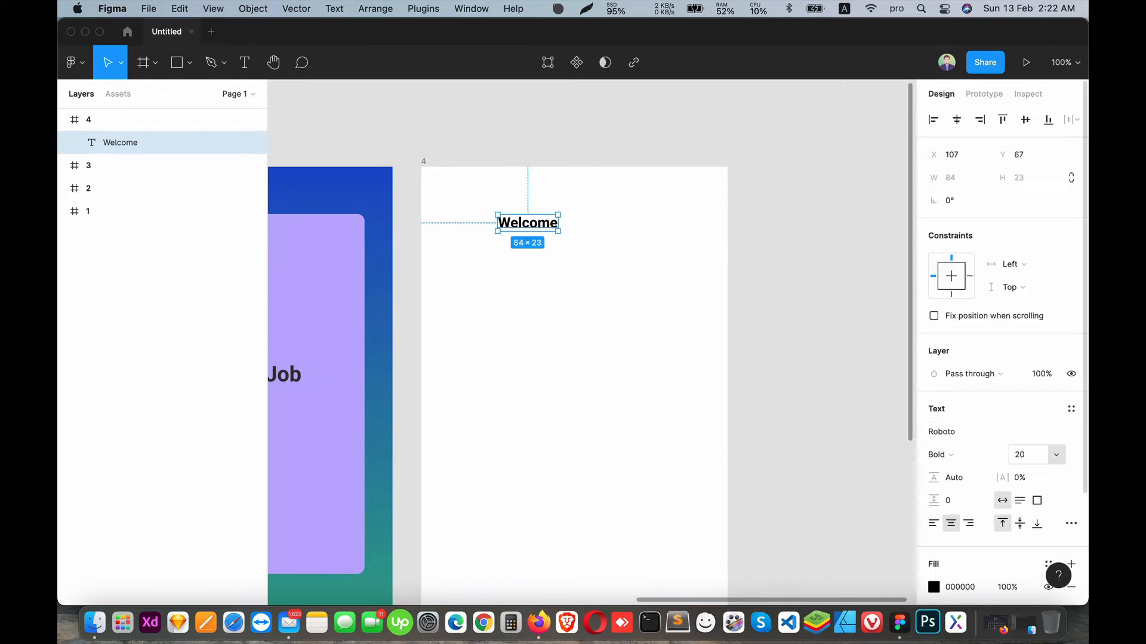
Center the Welcome text horizontally in frame 4 and move it up to Y 40.
{"action": "left_click", "coordinate": [956, 121]}
{"action": "left_click_drag", "start_coordinate": [587, 228], "coordinate": [583, 206]}
{"action": "left_click_drag", "start_coordinate": [593, 261], "coordinate": [558, 279]}
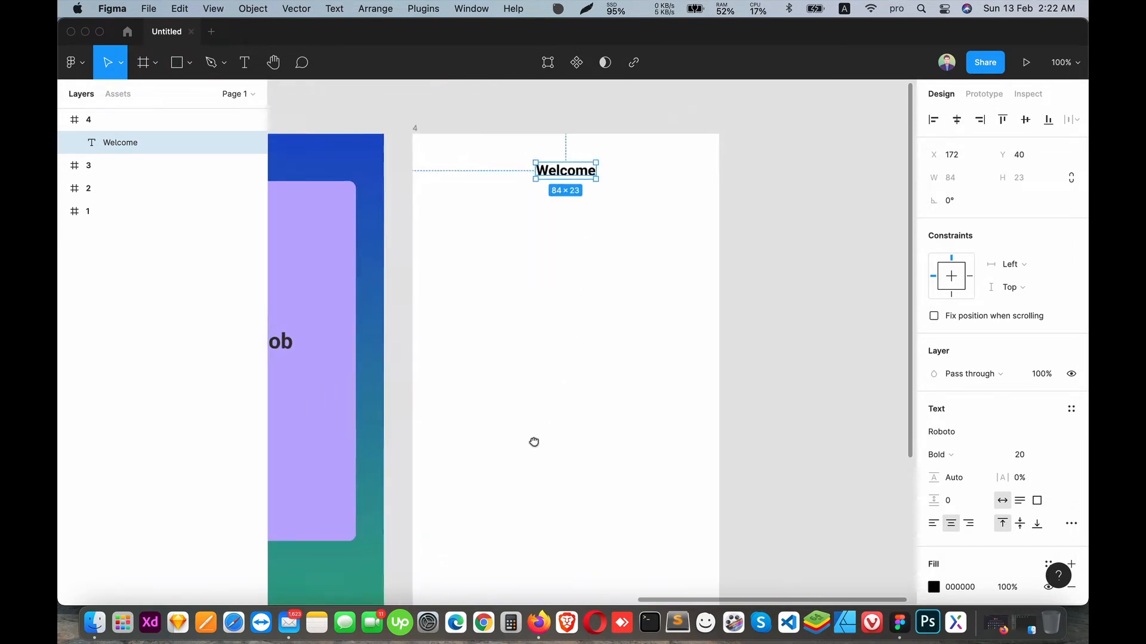
Draw a circle about 30 × 30 near frame 4's right edge, vertically aligned with the Welcome text.
{"action": "left_click", "coordinate": [189, 63]}
{"action": "left_click", "coordinate": [171, 148]}
{"action": "left_click_drag", "start_coordinate": [666, 171], "coordinate": [686, 189]}
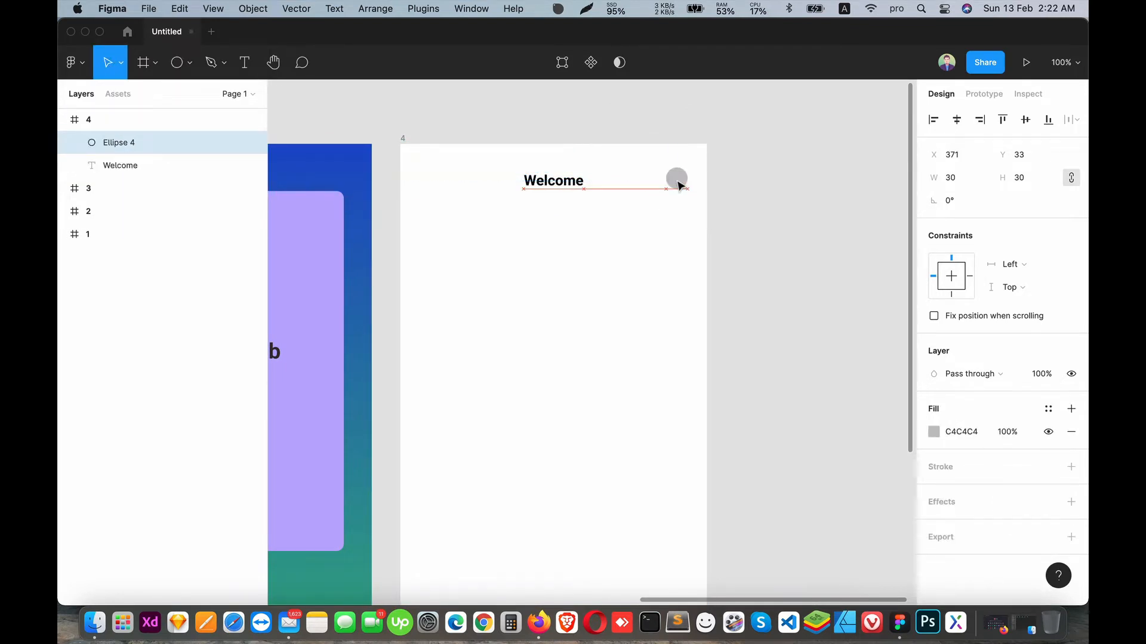
{"action": "left_click", "coordinate": [720, 201]}
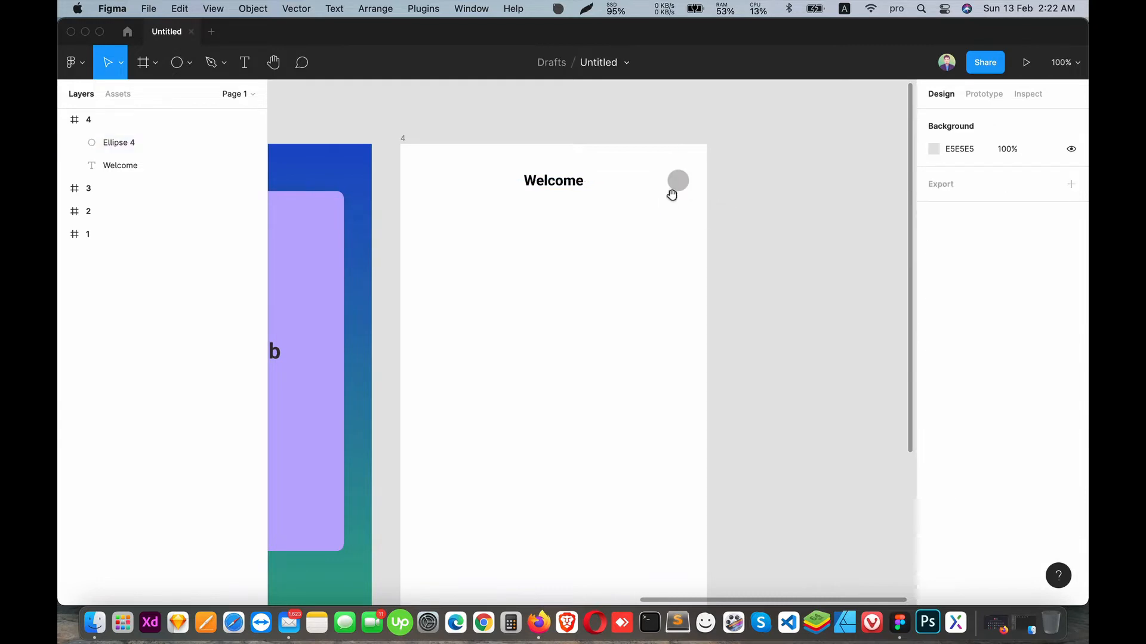
Group the circle and the Welcome text in frame 4.
{"action": "left_click_drag", "start_coordinate": [638, 394], "coordinate": [657, 352]}
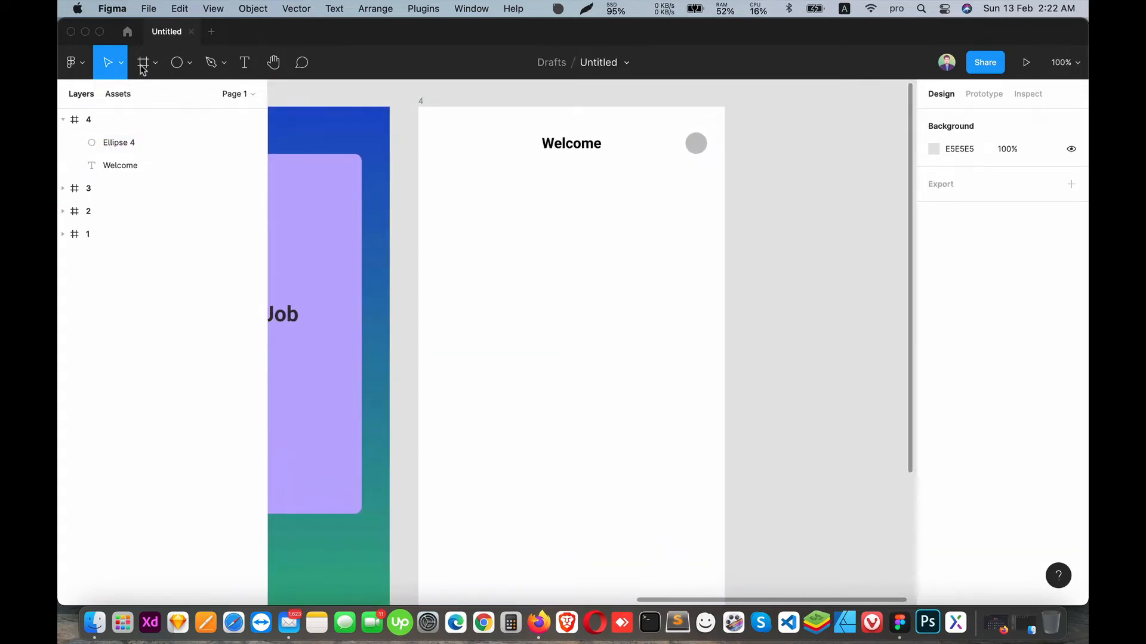
{"action": "left_click", "coordinate": [112, 145]}
{"action": "left_click", "coordinate": [113, 163], "text": "shift"}
{"action": "key", "text": "super+g"}
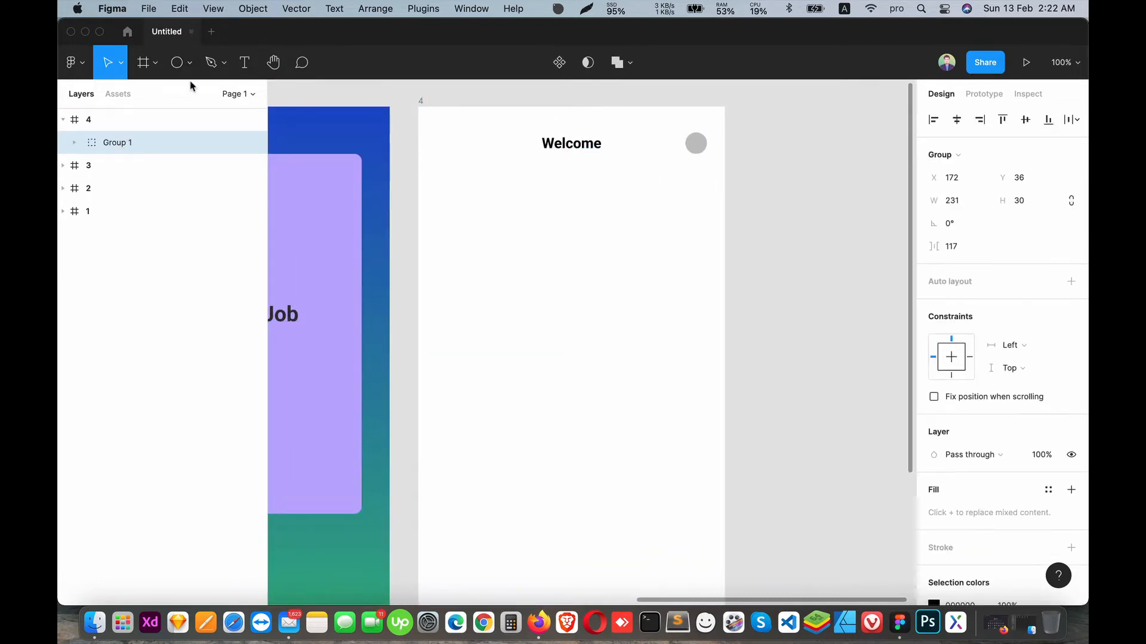
Draw a wide rectangle about 379 × 41 below the Welcome header and position it at about X 24, Y 96.
{"action": "left_click", "coordinate": [210, 62]}
{"action": "left_click", "coordinate": [189, 62]}
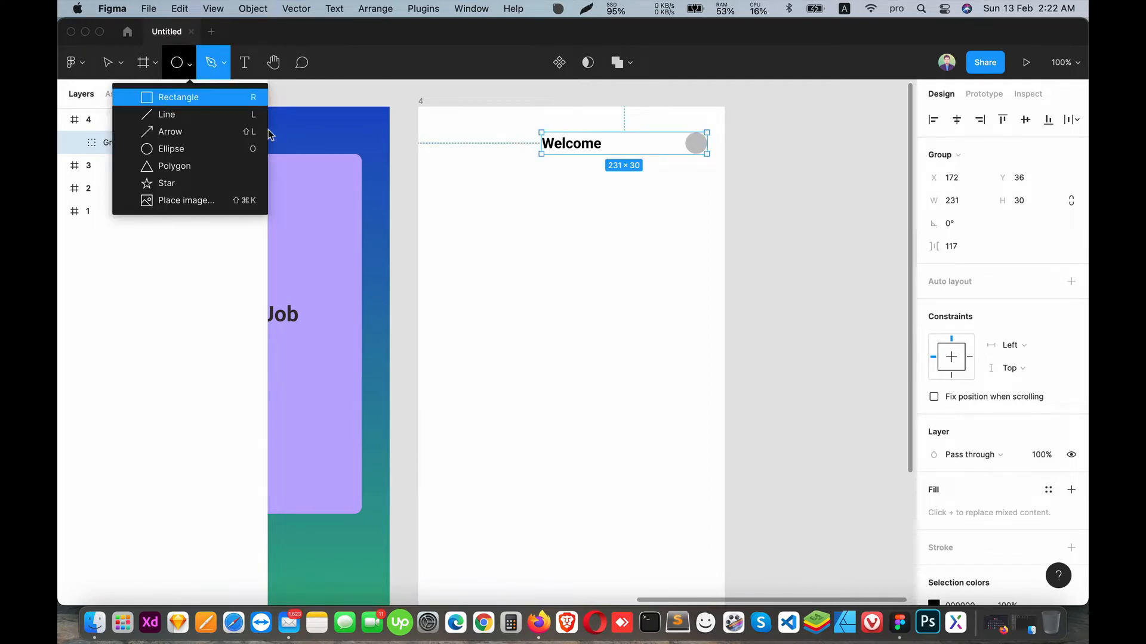
{"action": "left_click", "coordinate": [170, 95]}
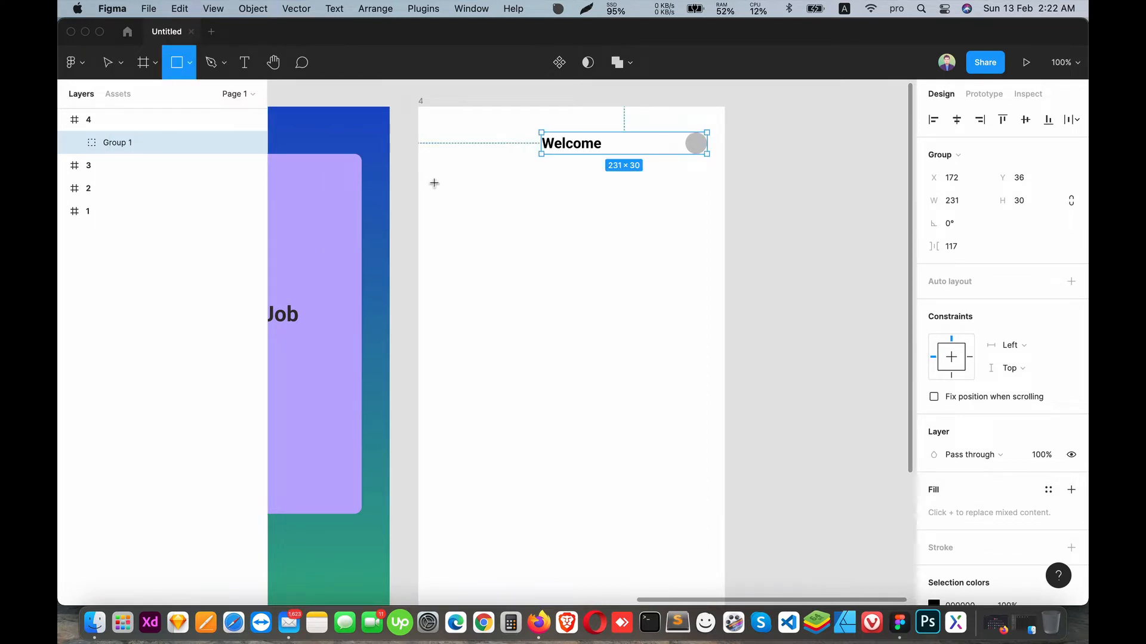
{"action": "mouse_move", "coordinate": [435, 176]}
{"action": "left_mouse_down"}
{"action": "mouse_move", "coordinate": [614, 221]}
{"action": "mouse_move", "coordinate": [707, 204]}
{"action": "left_mouse_up"}
{"action": "scroll", "coordinate": [592, 184], "scroll_direction": "down", "scroll_amount": 1}
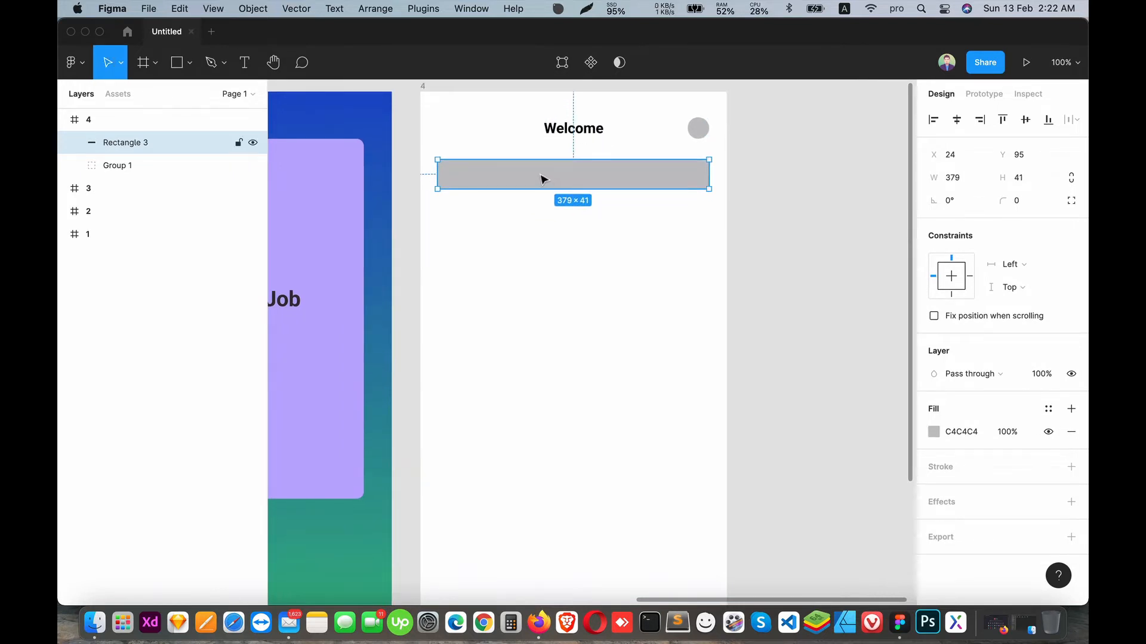
{"action": "left_click_drag", "start_coordinate": [541, 175], "coordinate": [556, 191]}
{"action": "key", "text": "space"}
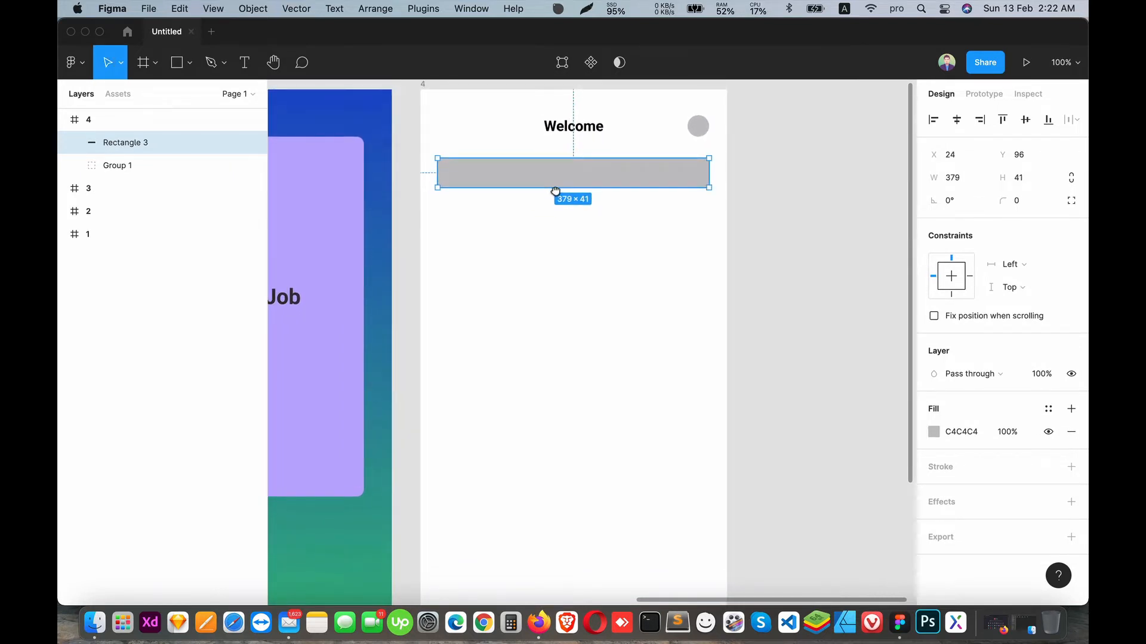
Draw a square of about 111 × 110 below the left end of the wide rectangle.
{"action": "left_click", "coordinate": [181, 77]}
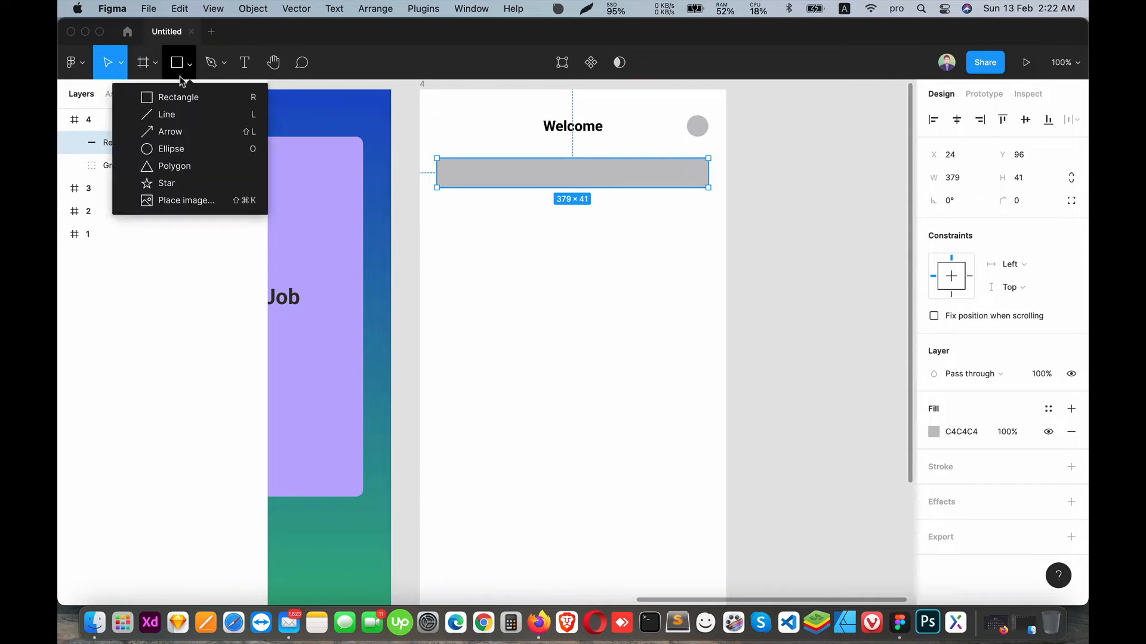
{"action": "left_click", "coordinate": [178, 97]}
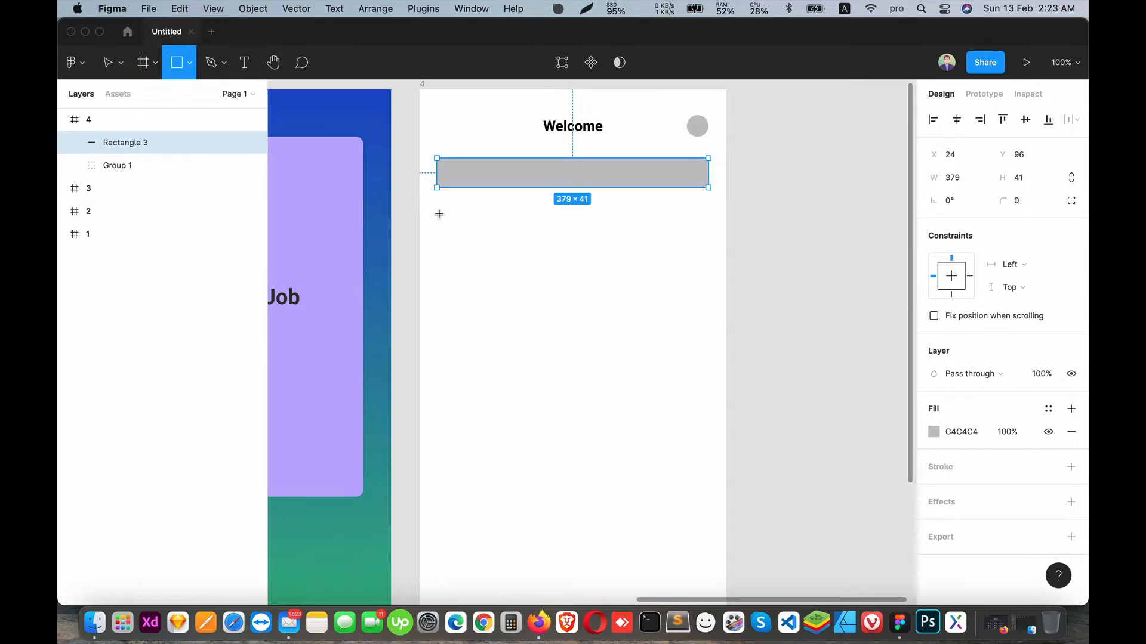
{"action": "left_click_drag", "start_coordinate": [439, 214], "coordinate": [518, 292]}
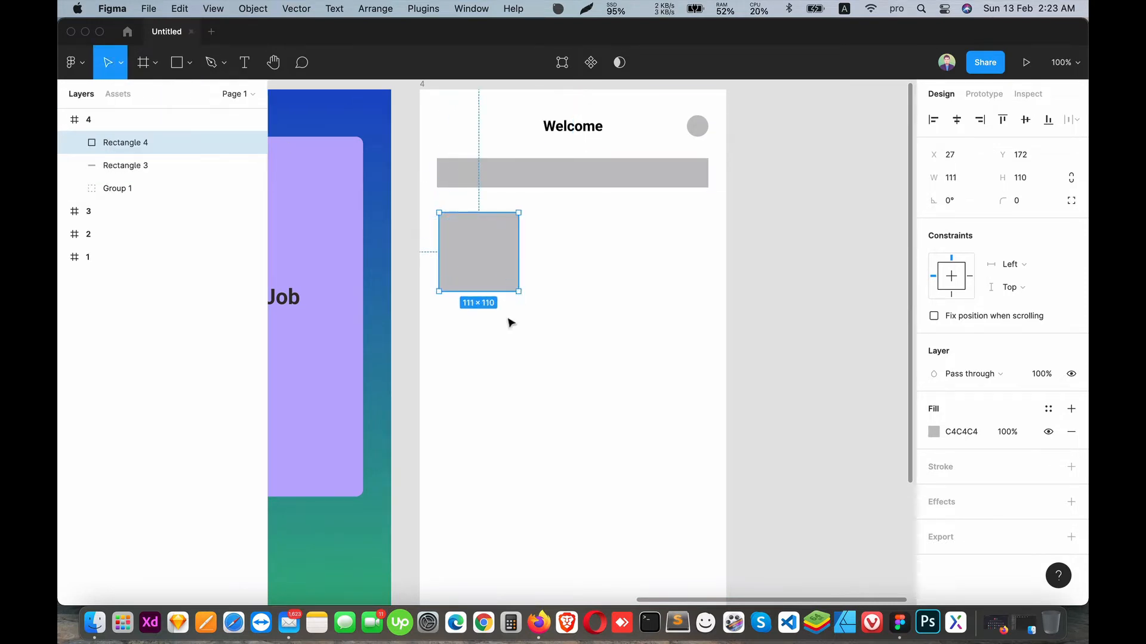
Add the text "UI UX Deisgner" below the square.
{"action": "key", "text": "t"}
{"action": "left_click", "coordinate": [502, 319]}
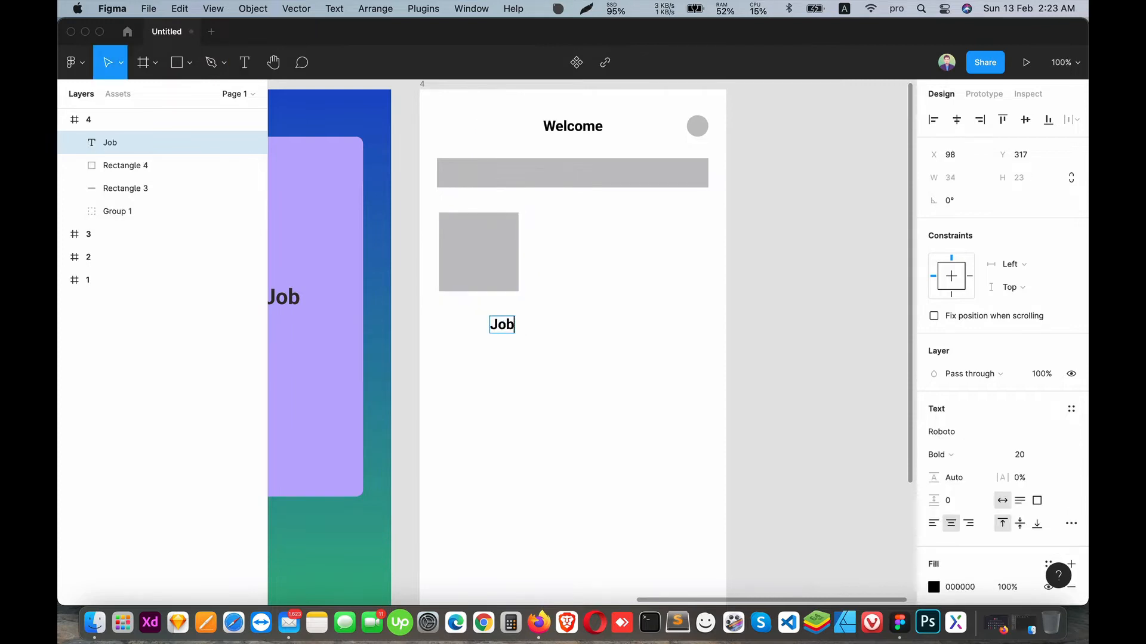
{"action": "type", "text": "UI UX Deisgner"}
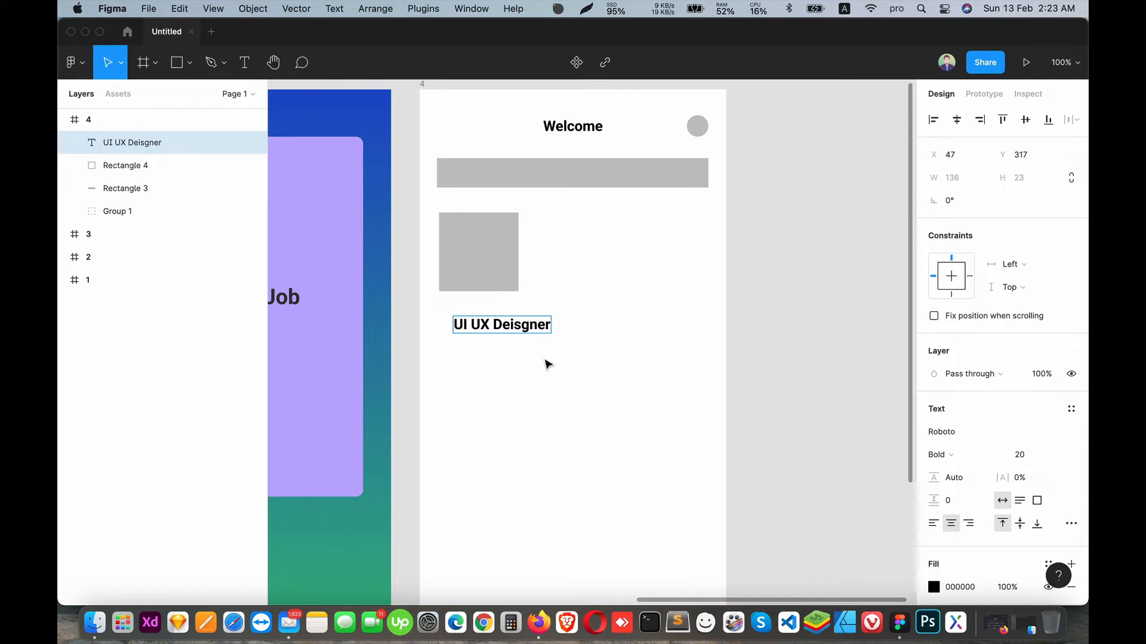
{"action": "key", "text": "Escape"}
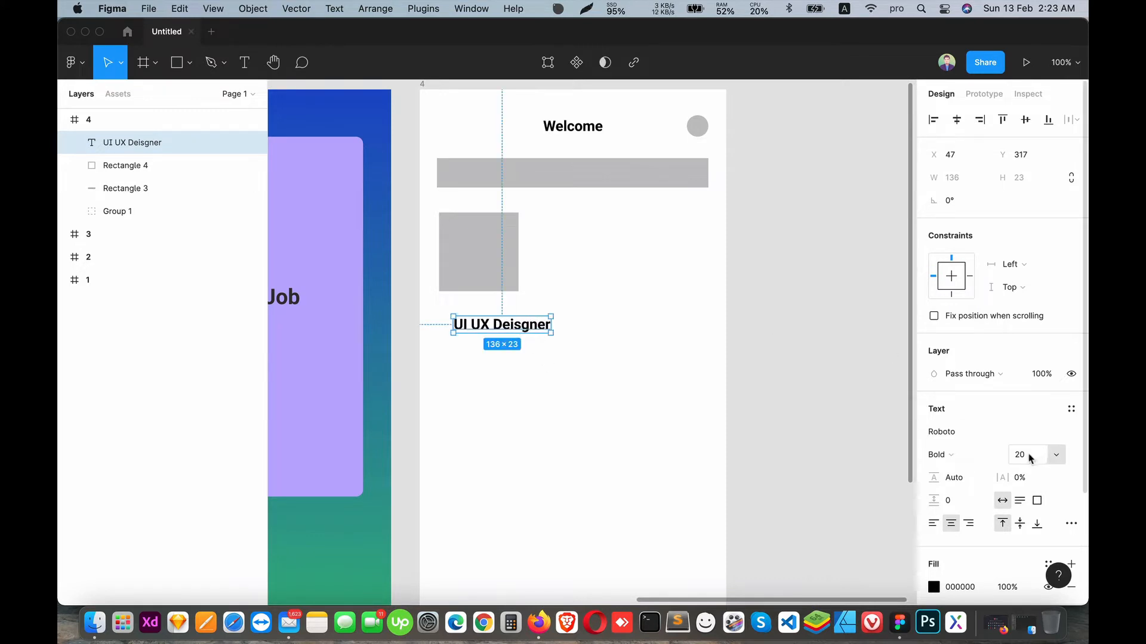
Make the UI UX Deisgner label size 15 and left-aligned, and place it just beneath the square, flush with its left edge.
{"action": "type", "text": "15"}
{"action": "key", "text": "Return"}
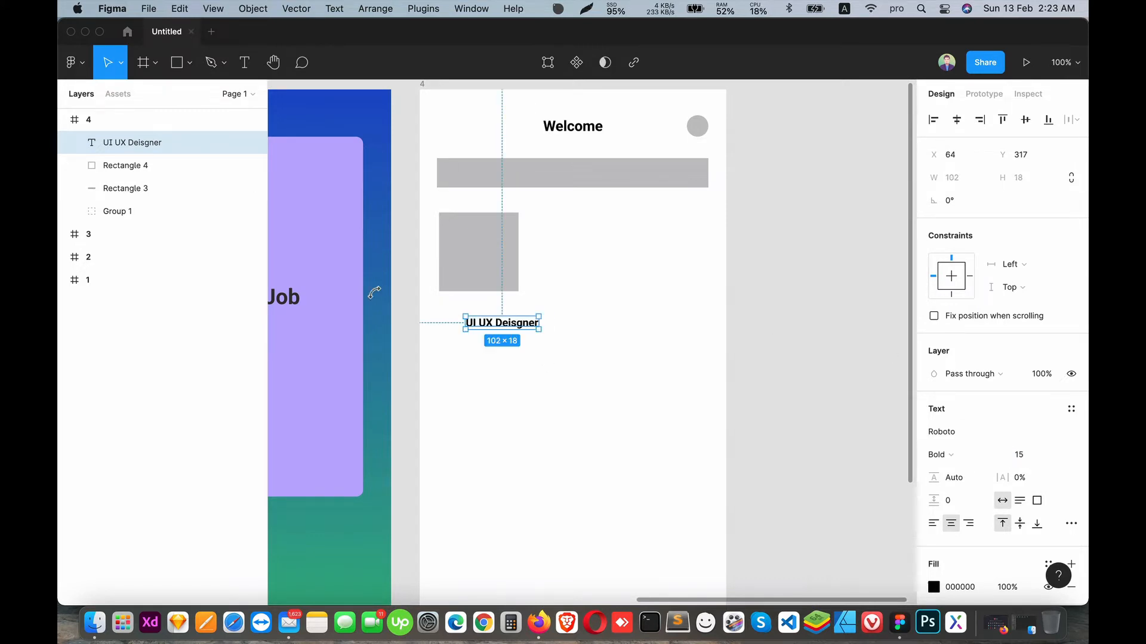
{"action": "left_click", "coordinate": [933, 527]}
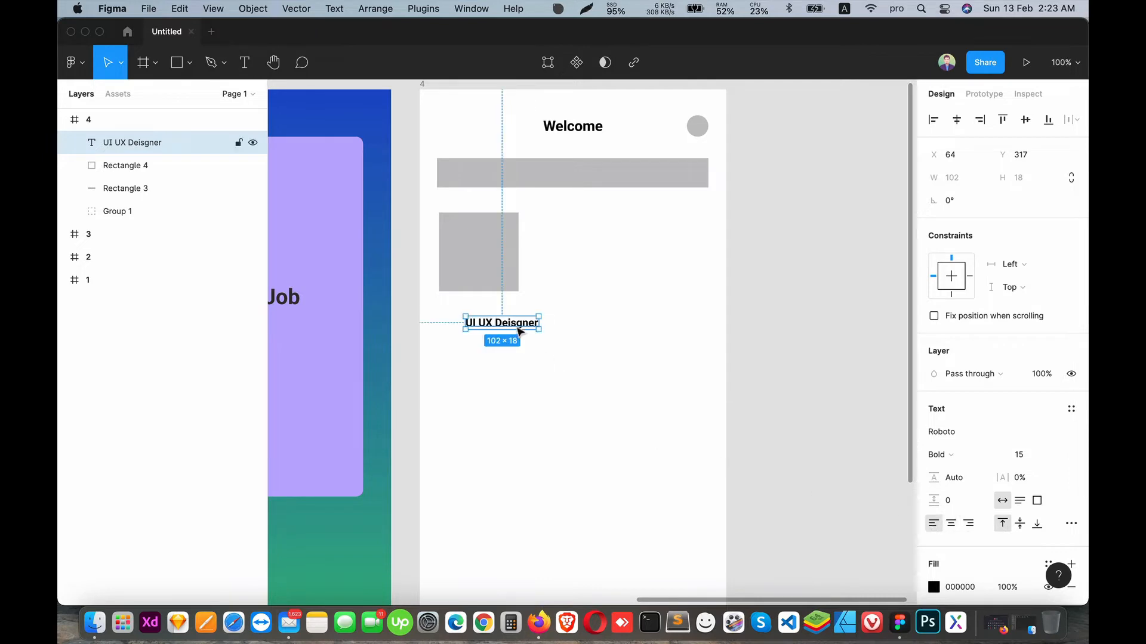
{"action": "left_click_drag", "start_coordinate": [518, 330], "coordinate": [494, 310]}
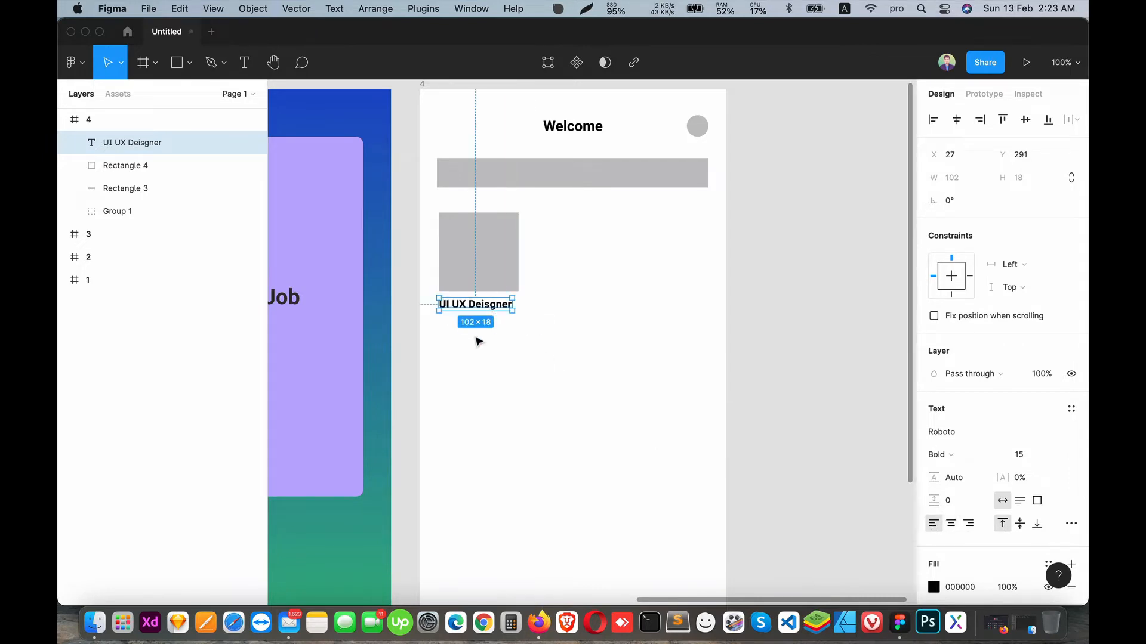
Group the label with the square above it and name the group "job".
{"action": "left_click", "coordinate": [110, 165], "text": "shift"}
{"action": "key", "text": "super+g"}
{"action": "double_click", "coordinate": [117, 143]}
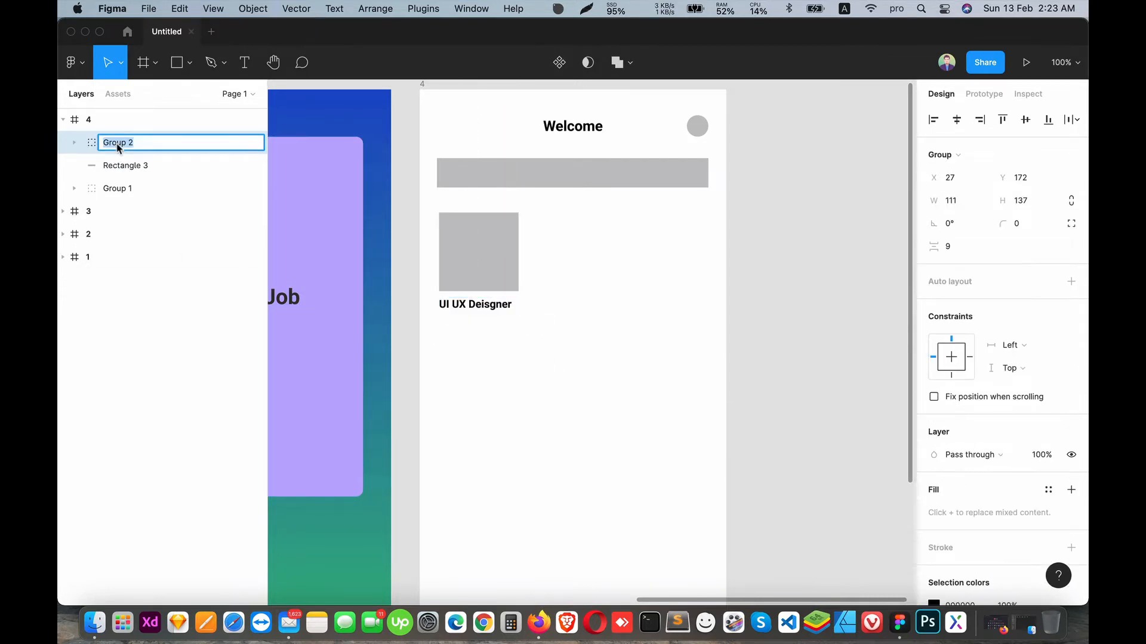
{"action": "type", "text": "job"}
{"action": "key", "text": "Return"}
Duplicate the job group twice and place the copies in a row to the right of the original.
{"action": "key", "text": "super+c"}
{"action": "key", "text": "super+v"}
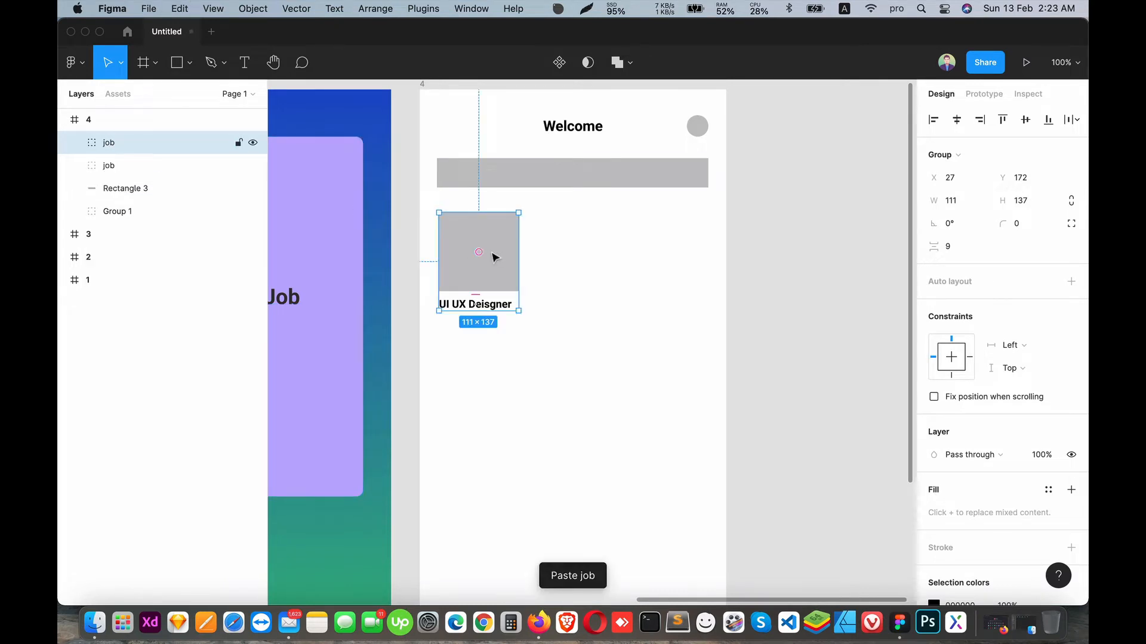
{"action": "left_click_drag", "start_coordinate": [493, 253], "coordinate": [673, 240]}
{"action": "key", "text": "super+v"}
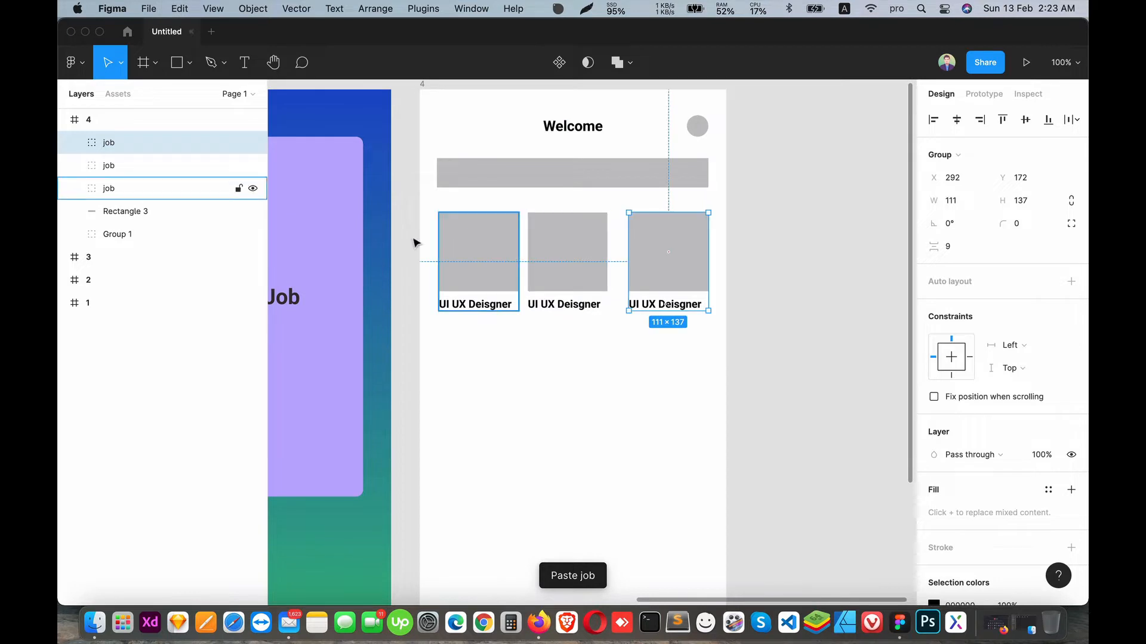
Distribute the three job groups with equal horizontal spacing.
{"action": "left_click", "coordinate": [161, 187], "text": "shift"}
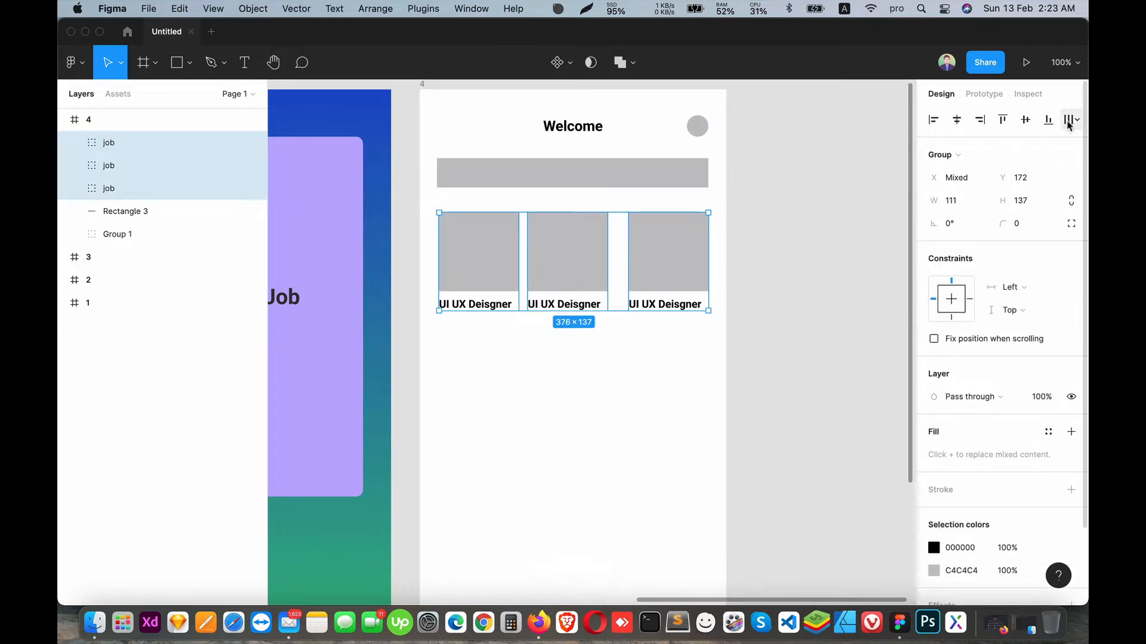
{"action": "left_click", "coordinate": [1072, 120]}
{"action": "left_click", "coordinate": [1017, 182]}
Group the three job groups together and name the group "jobs".
{"action": "key", "text": "super+g"}
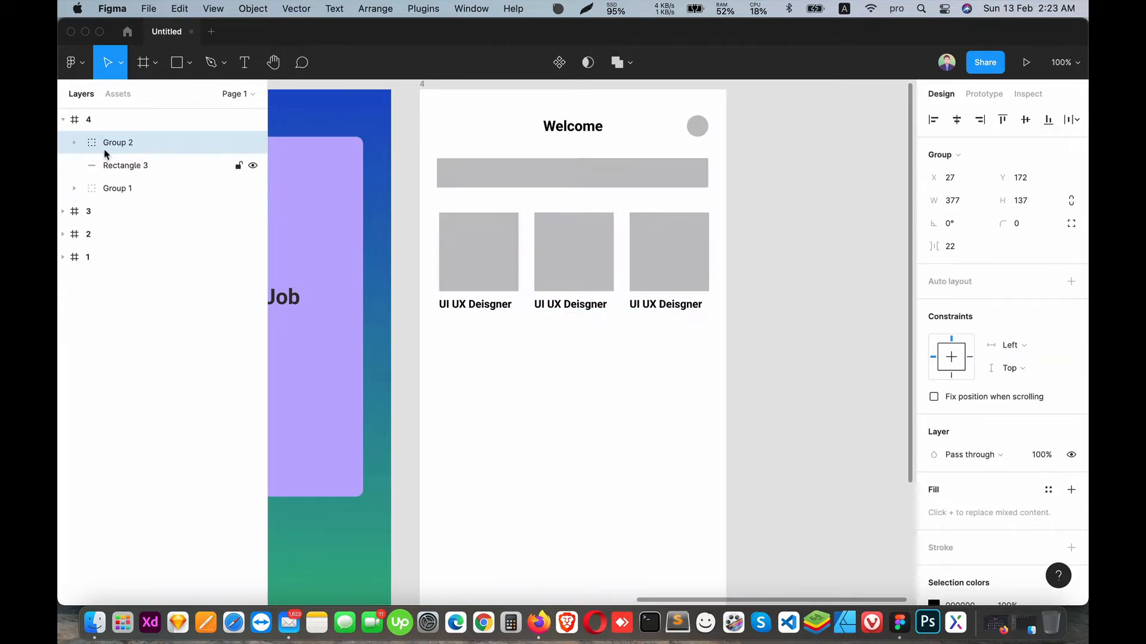
{"action": "double_click", "coordinate": [113, 143]}
{"action": "type", "text": "jobs"}
{"action": "key", "text": "Return"}
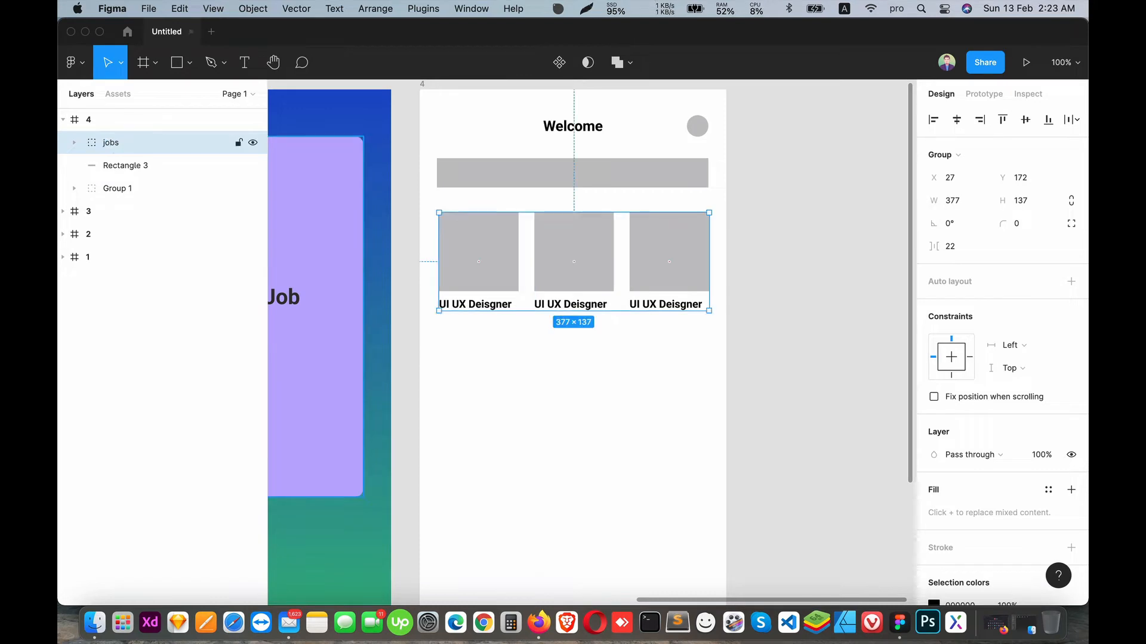
Duplicate the jobs group and place the copy directly below the first row of job cards.
{"action": "left_click_drag", "start_coordinate": [558, 494], "coordinate": [568, 420]}
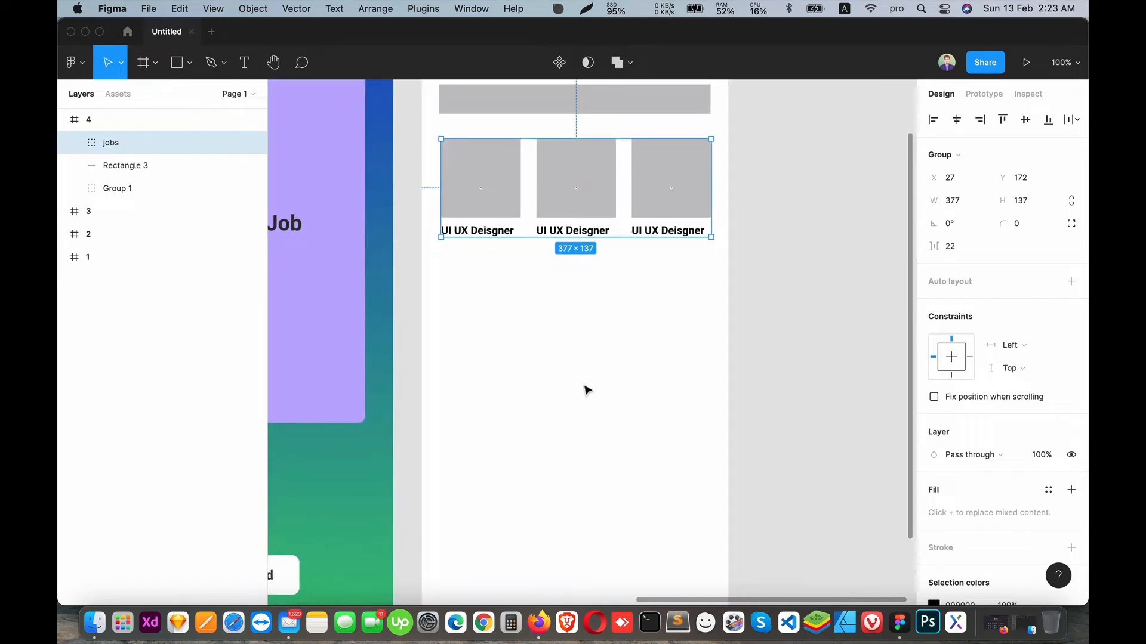
{"action": "key", "text": "super+d"}
{"action": "left_click_drag", "start_coordinate": [567, 179], "coordinate": [569, 281]}
{"action": "key", "text": "super+minus"}
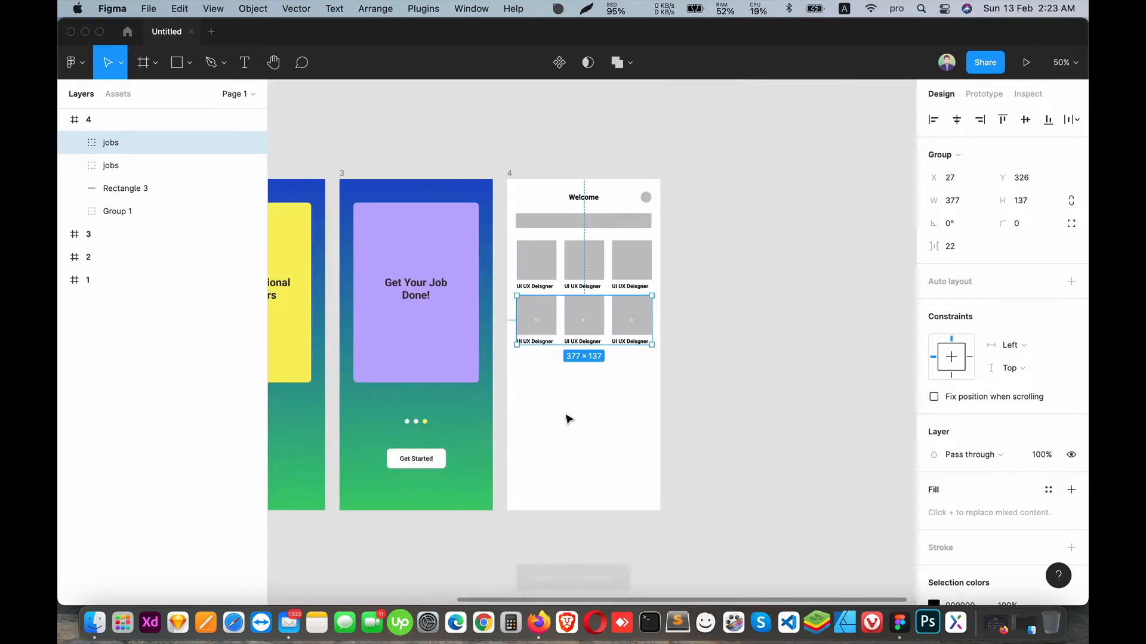
{"action": "key", "text": "super+equal"}
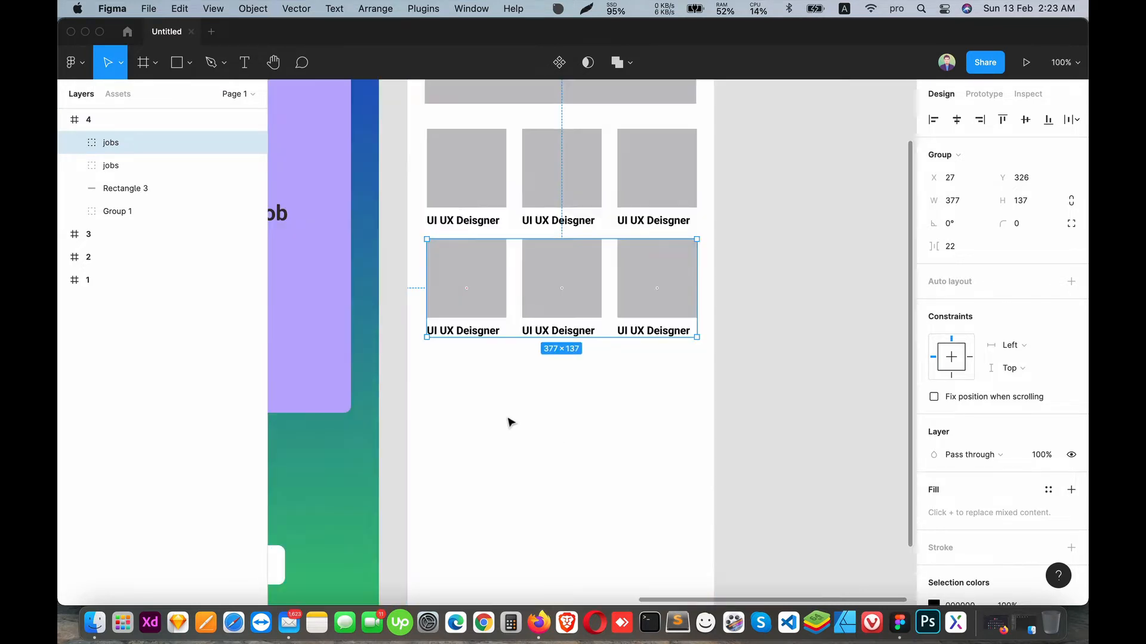
Add the heading "Find Professional Freelancer" at font size 20 below the second job row, aligned with the cards' left edge.
{"action": "key", "text": "t"}
{"action": "left_click", "coordinate": [489, 411]}
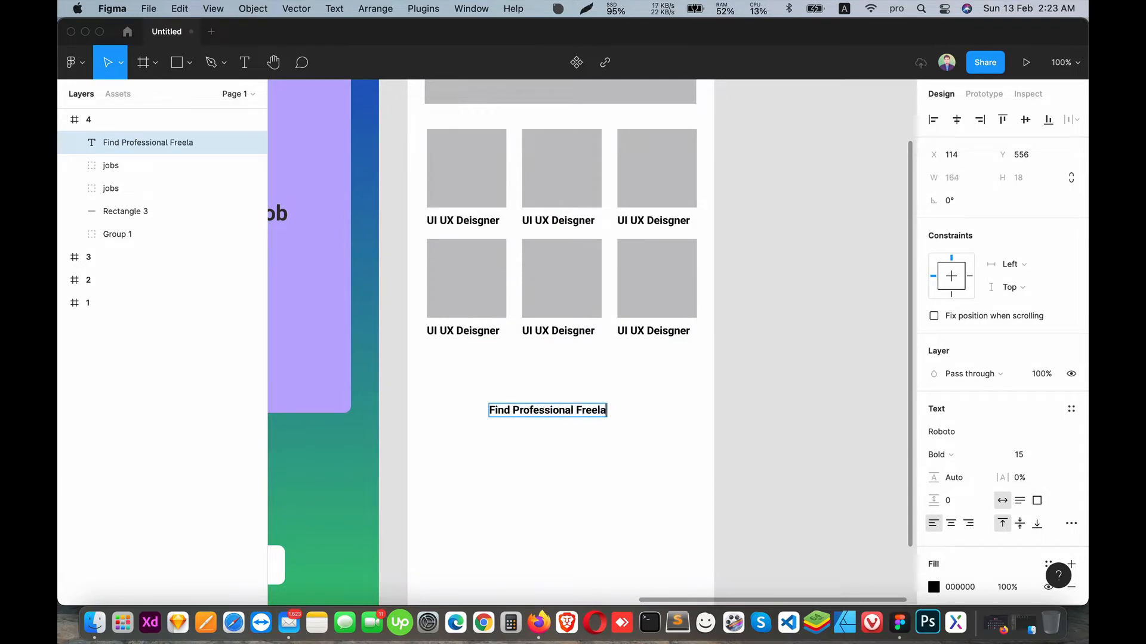
{"action": "key", "text": "Escape"}
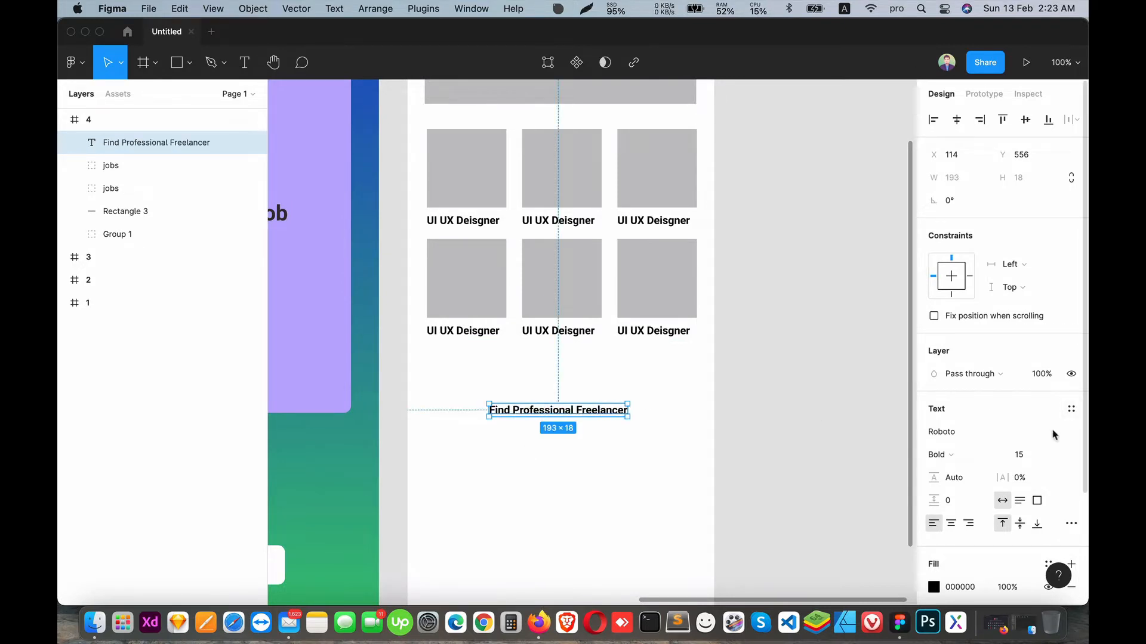
{"action": "type", "text": "20"}
{"action": "key", "text": "Return"}
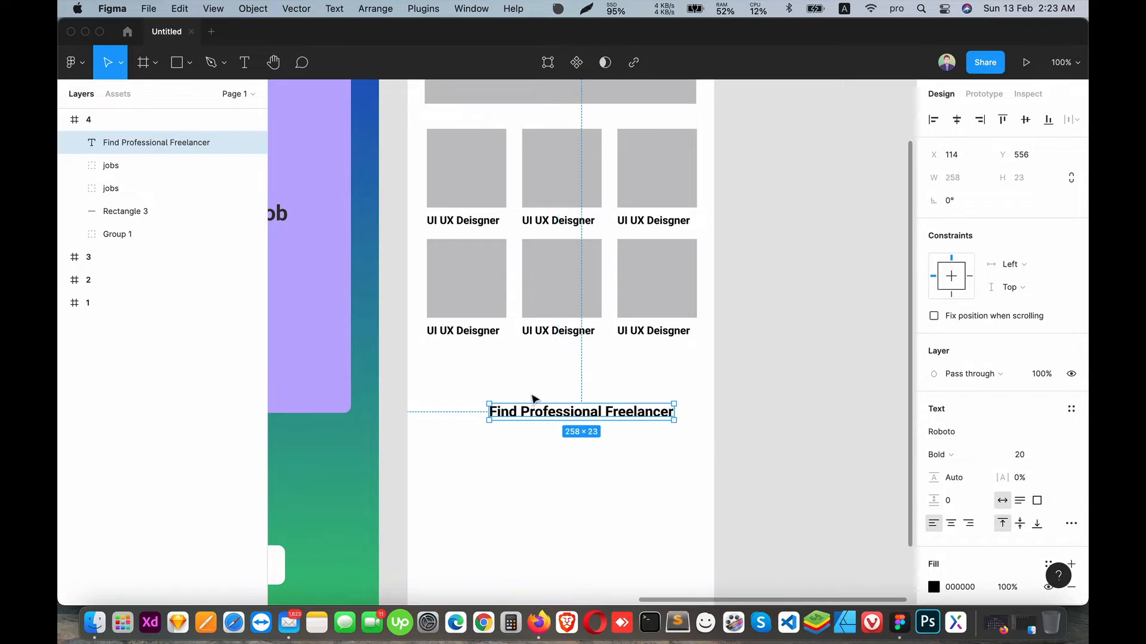
{"action": "left_click_drag", "start_coordinate": [558, 416], "coordinate": [498, 375]}
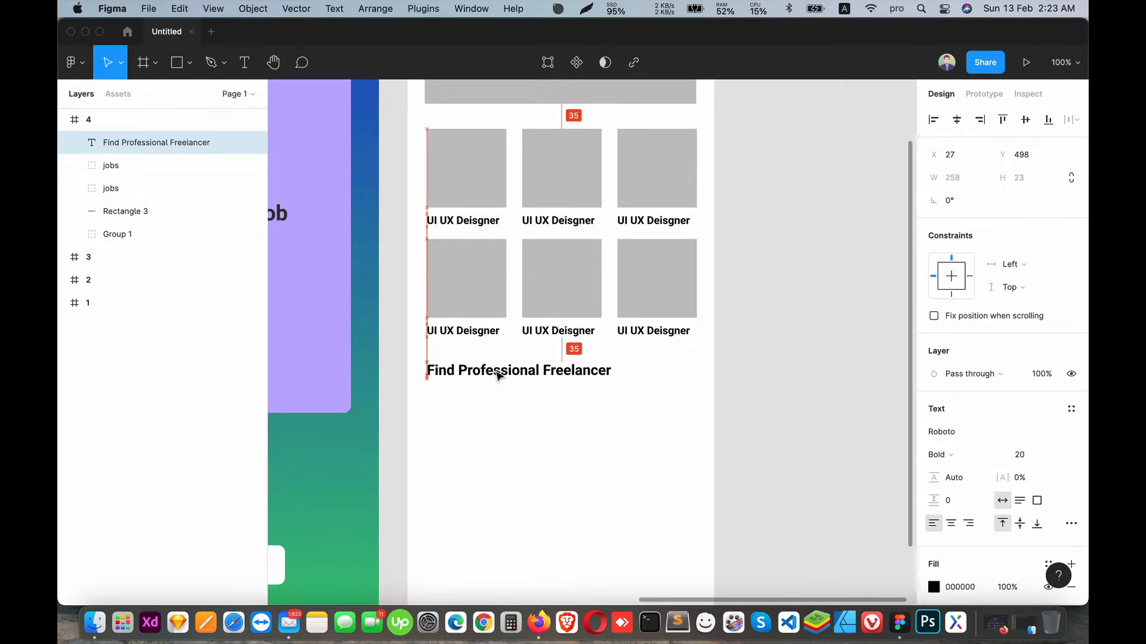
Draw a circle about 93 by 93 below the freelancer heading, aligned with its left edge.
{"action": "left_click", "coordinate": [189, 65]}
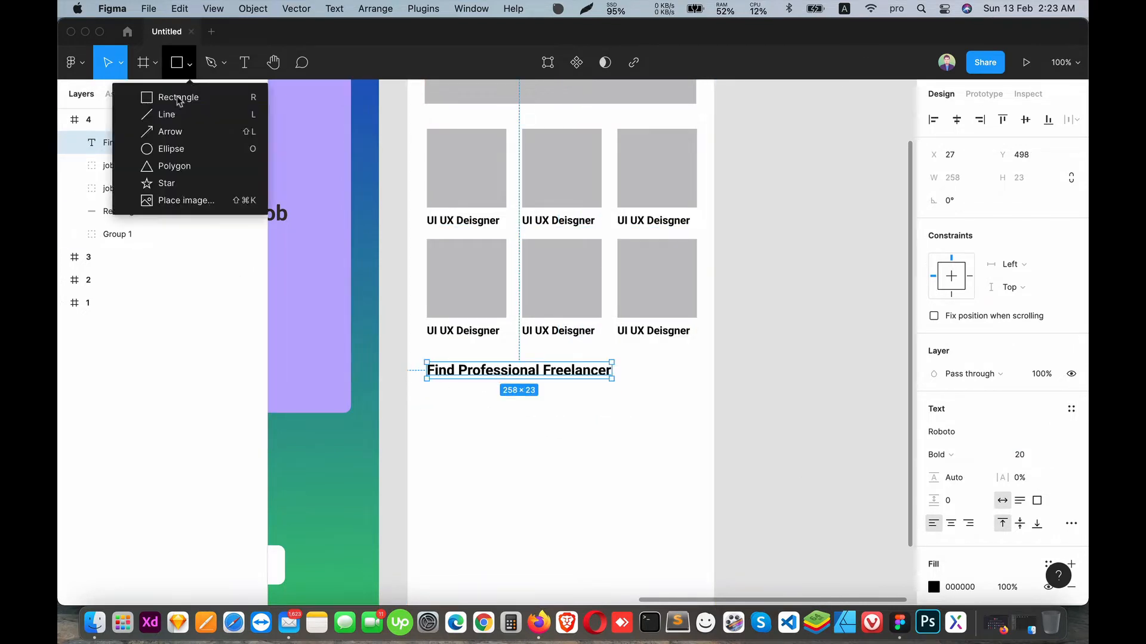
{"action": "left_click", "coordinate": [172, 148]}
{"action": "left_click_drag", "start_coordinate": [430, 401], "coordinate": [465, 438]}
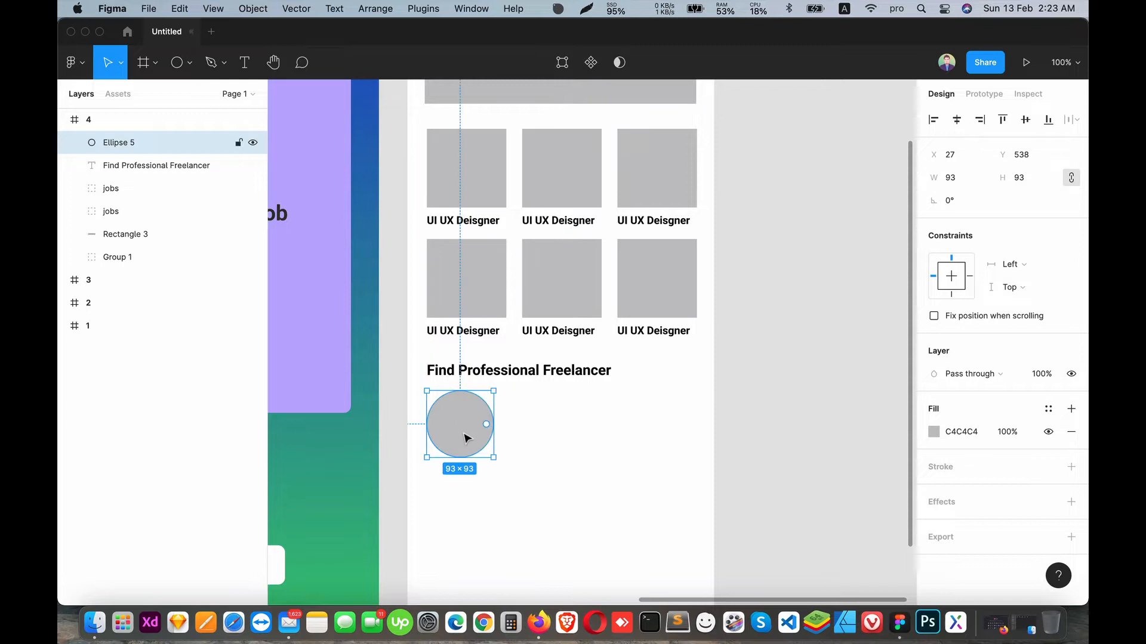
Add the freelancer's full name as text at size 18 and place it to the right of the circle.
{"action": "key", "text": "t"}
{"action": "left_click", "coordinate": [527, 433]}
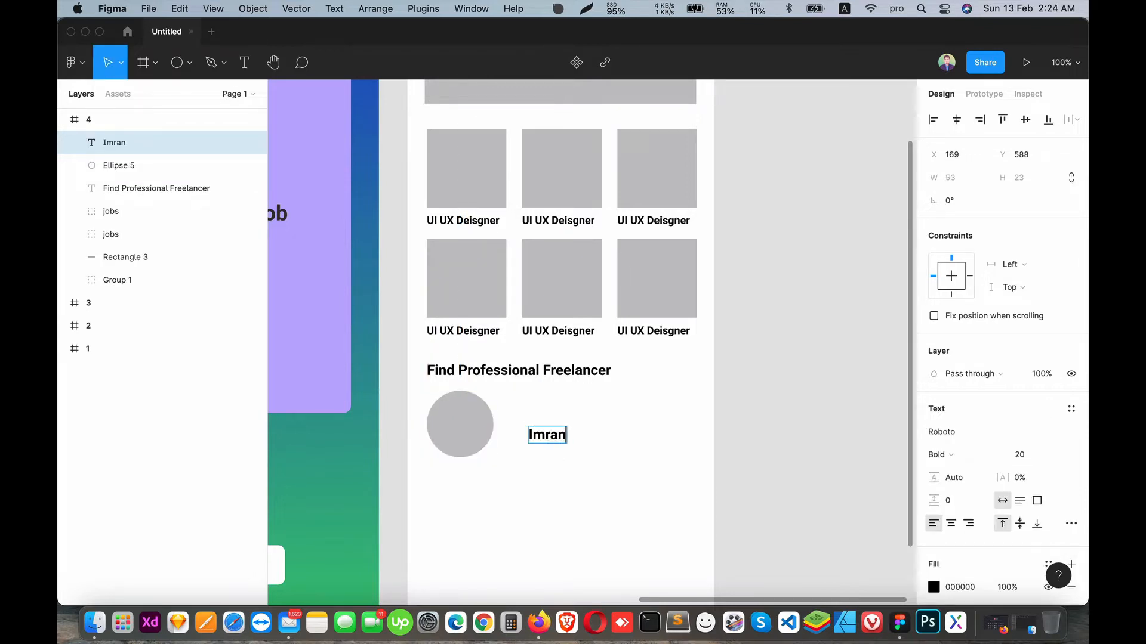
{"action": "key", "text": "super+a"}
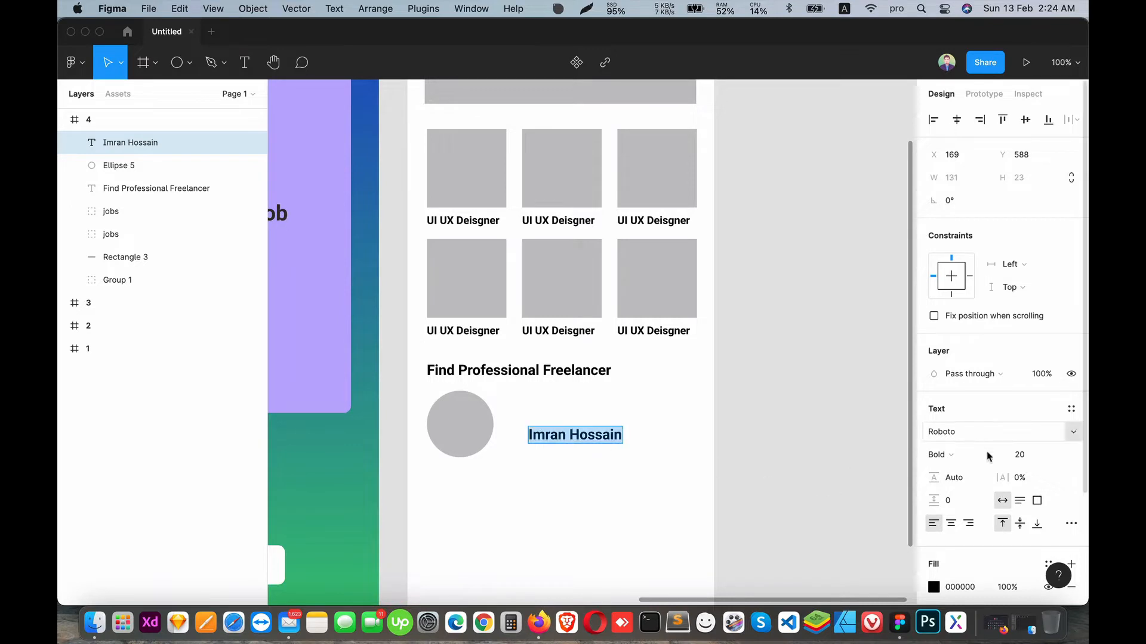
{"action": "left_click", "coordinate": [1018, 455]}
{"action": "type", "text": "18"}
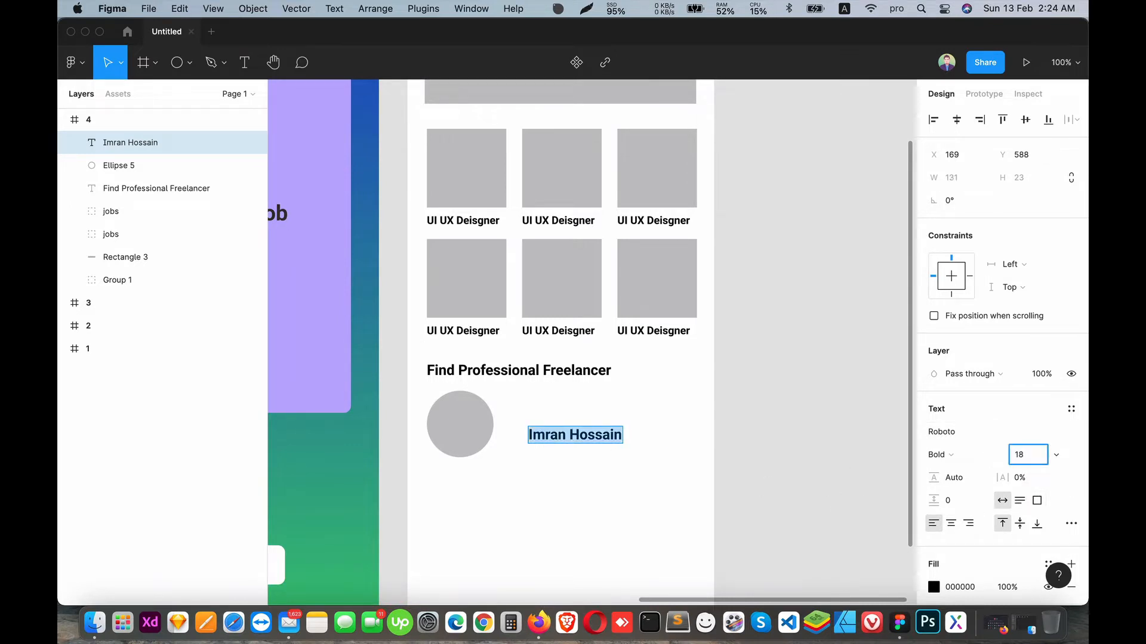
{"action": "key", "text": "Escape"}
{"action": "left_click_drag", "start_coordinate": [565, 439], "coordinate": [541, 407]}
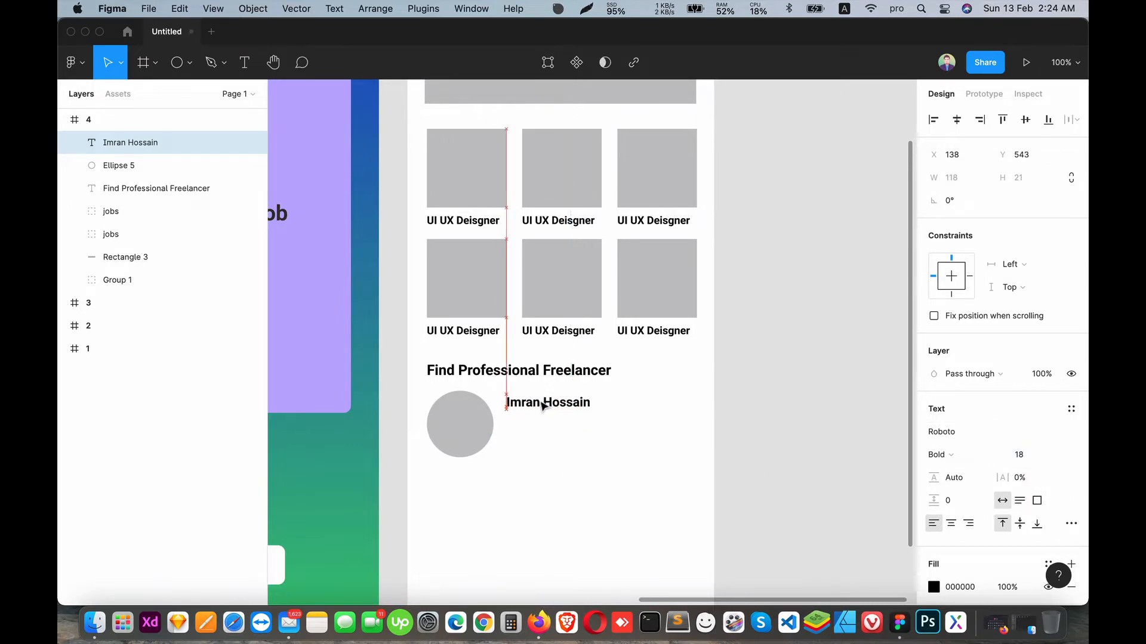
Add a "UI UX Designer" label in Regular weight, size 12, and place it under the freelancer's name.
{"action": "key", "text": "t"}
{"action": "left_click", "coordinate": [548, 464]}
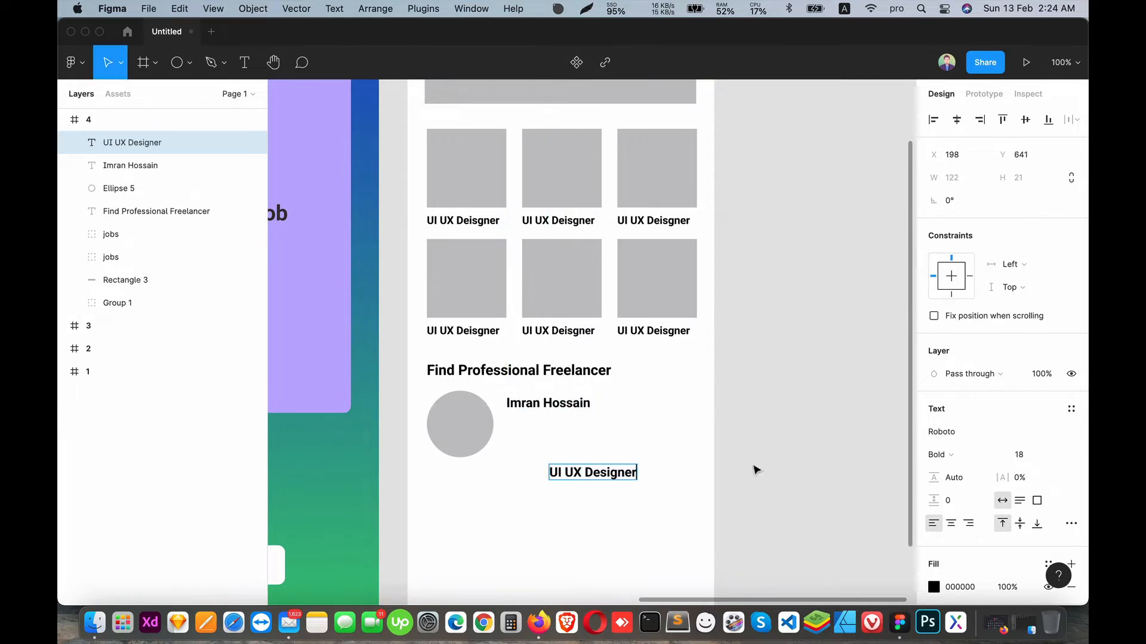
{"action": "key", "text": "super+a"}
{"action": "left_click", "coordinate": [938, 455]}
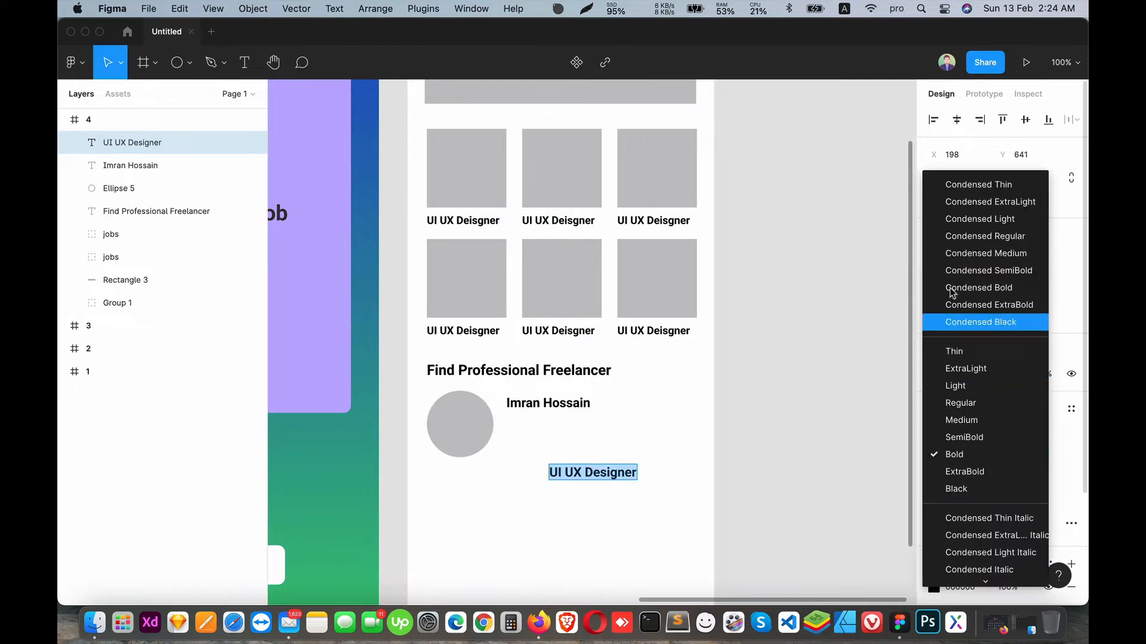
{"action": "left_click", "coordinate": [976, 405]}
{"action": "type", "text": "12"}
{"action": "key", "text": "Return"}
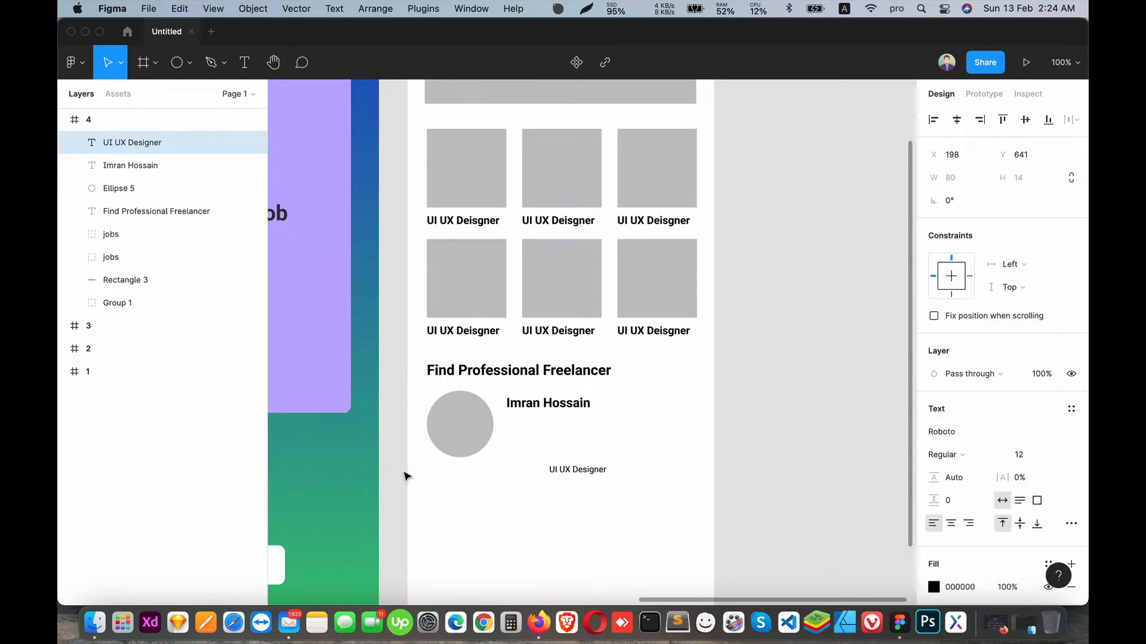
{"action": "left_click_drag", "start_coordinate": [578, 472], "coordinate": [539, 422]}
Group the name and role labels centred vertically beside the circle, and group them with the circle.
{"action": "left_click", "coordinate": [539, 410], "text": "shift"}
{"action": "key", "text": "super+g"}
{"action": "left_click", "coordinate": [115, 164], "text": "shift"}
{"action": "key", "text": "super+g"}
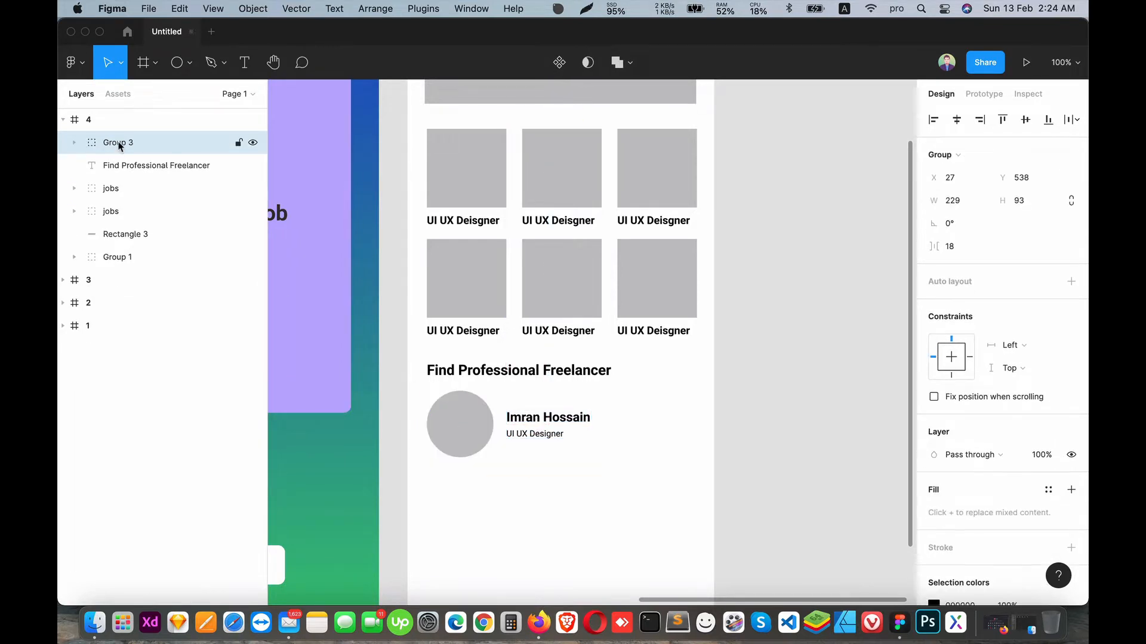
Name the new freelancer group "user 1".
{"action": "double_click", "coordinate": [122, 145]}
{"action": "type", "text": "user 1"}
{"action": "key", "text": "Return"}
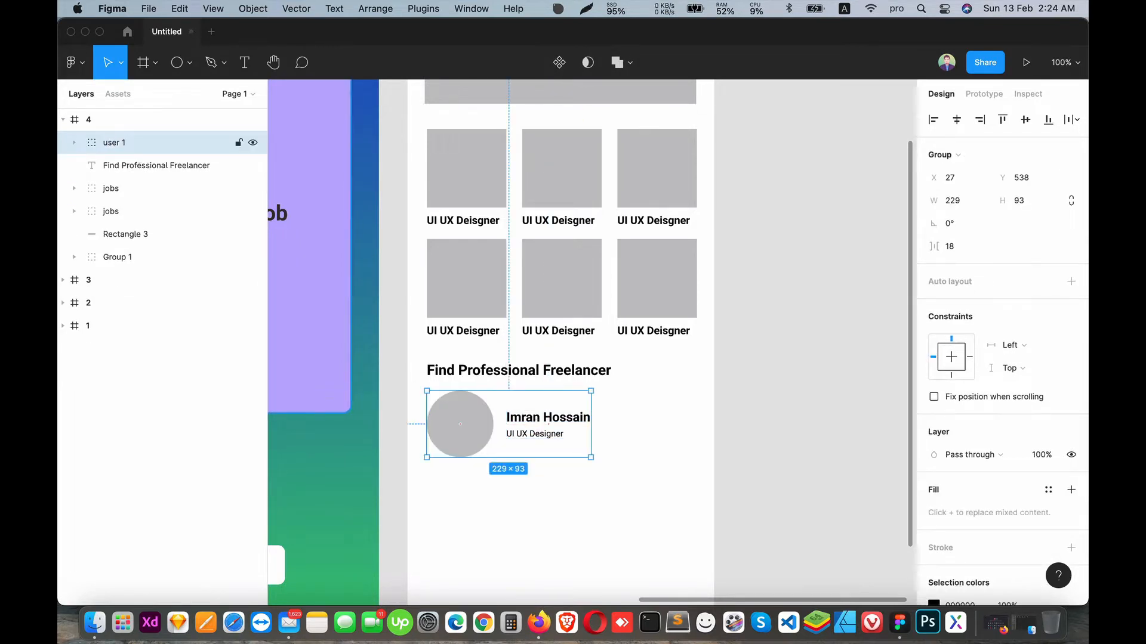
Duplicate the user 1 group twice and stack the copies below the original.
{"action": "key", "text": "super+d"}
{"action": "scroll", "coordinate": [490, 382], "scroll_direction": "down", "scroll_amount": 4}
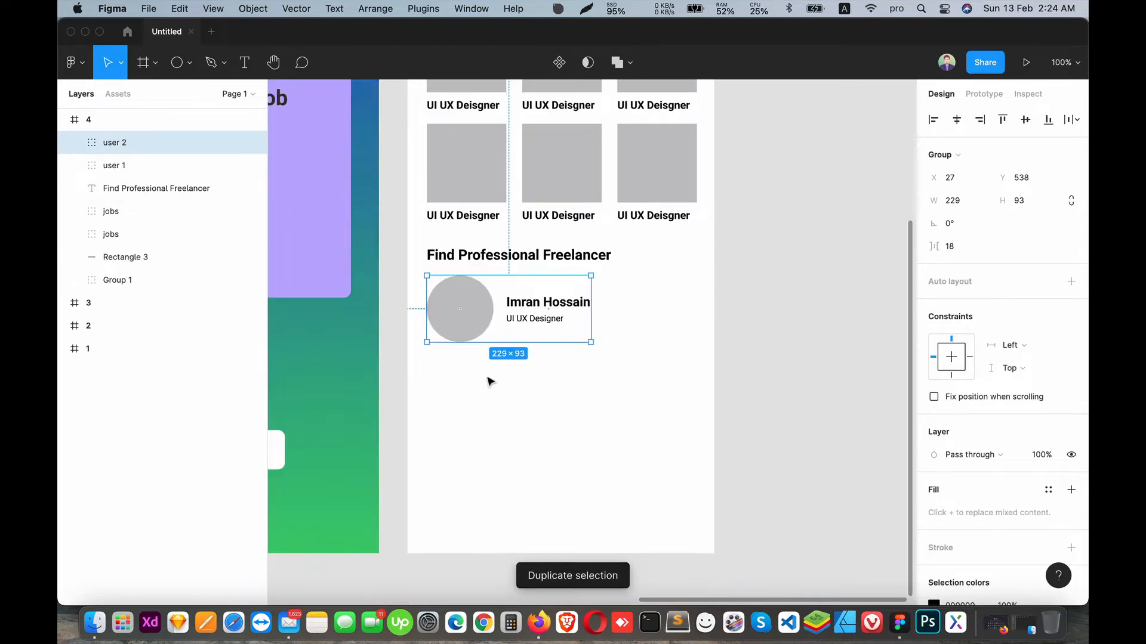
{"action": "left_click_drag", "start_coordinate": [478, 337], "coordinate": [484, 397]}
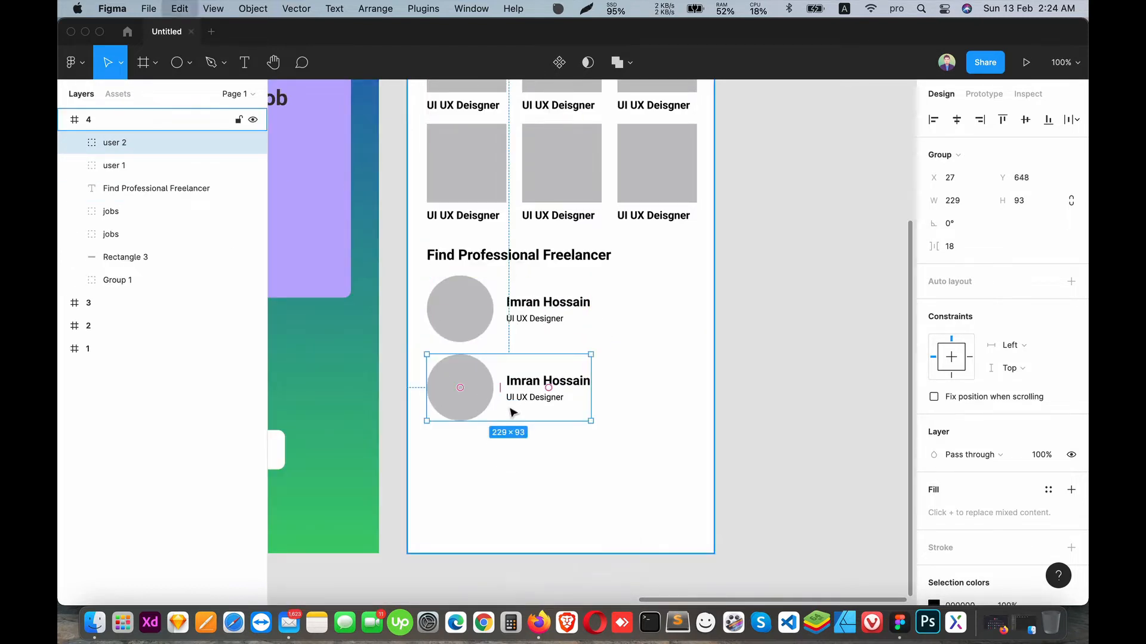
{"action": "key", "text": "super+d"}
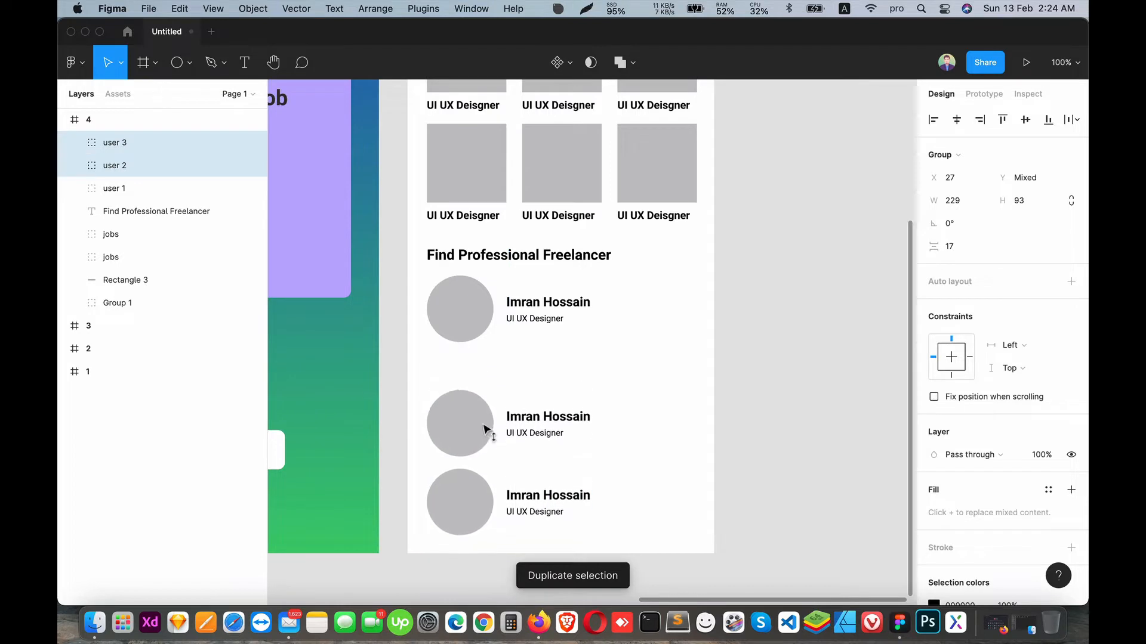
{"action": "left_click", "coordinate": [656, 428]}
Move the freelancer heading and the three user groups slightly up toward the job cards.
{"action": "left_click_drag", "start_coordinate": [673, 508], "coordinate": [470, 261]}
{"action": "scroll", "coordinate": [469, 260], "scroll_direction": "down", "scroll_amount": 5}
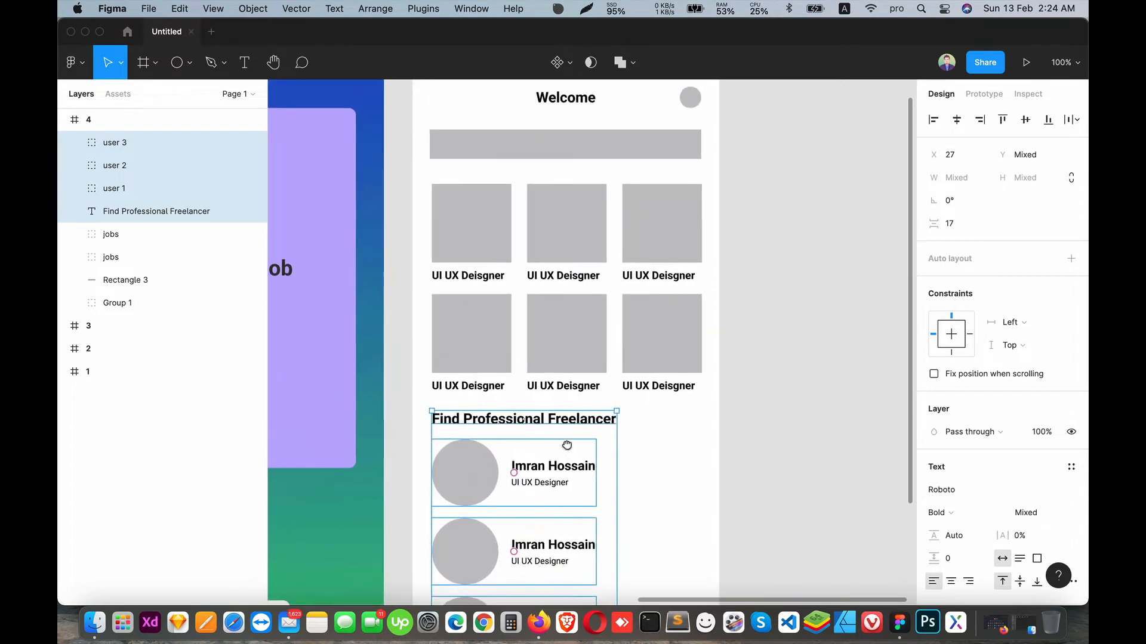
{"action": "left_click", "coordinate": [643, 423]}
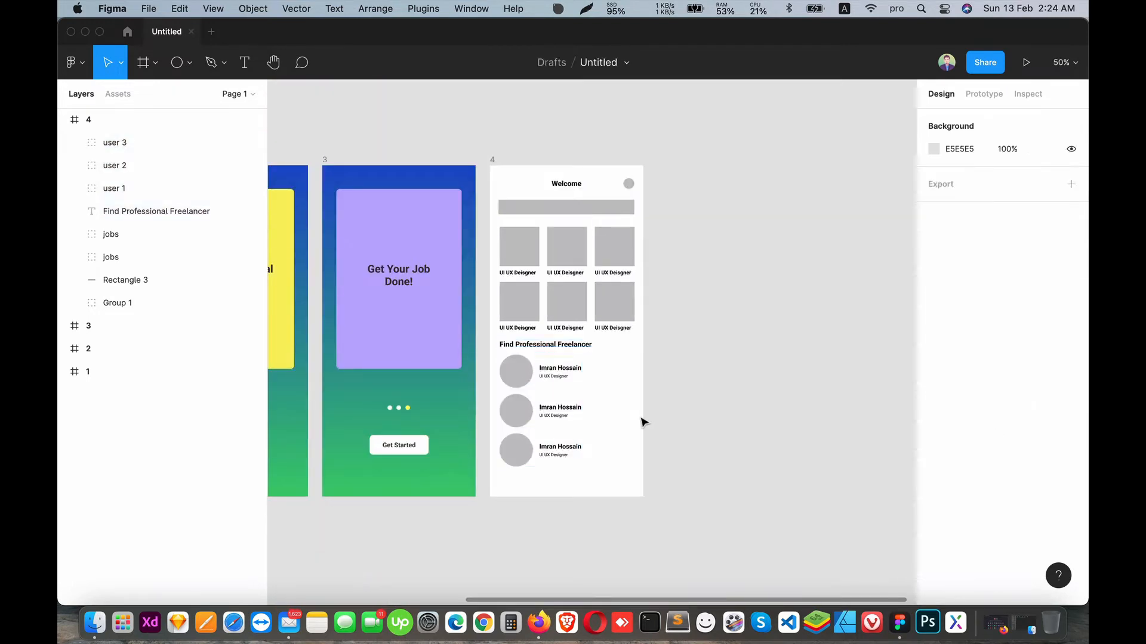
Copy the three user groups and paste them in place over the originals.
{"action": "left_click_drag", "start_coordinate": [624, 481], "coordinate": [529, 420]}
{"action": "left_click", "coordinate": [601, 470]}
{"action": "left_click_drag", "start_coordinate": [608, 477], "coordinate": [614, 377]}
{"action": "key", "text": "super+c"}
{"action": "key", "text": "super+v"}
{"action": "key", "text": "super+z"}
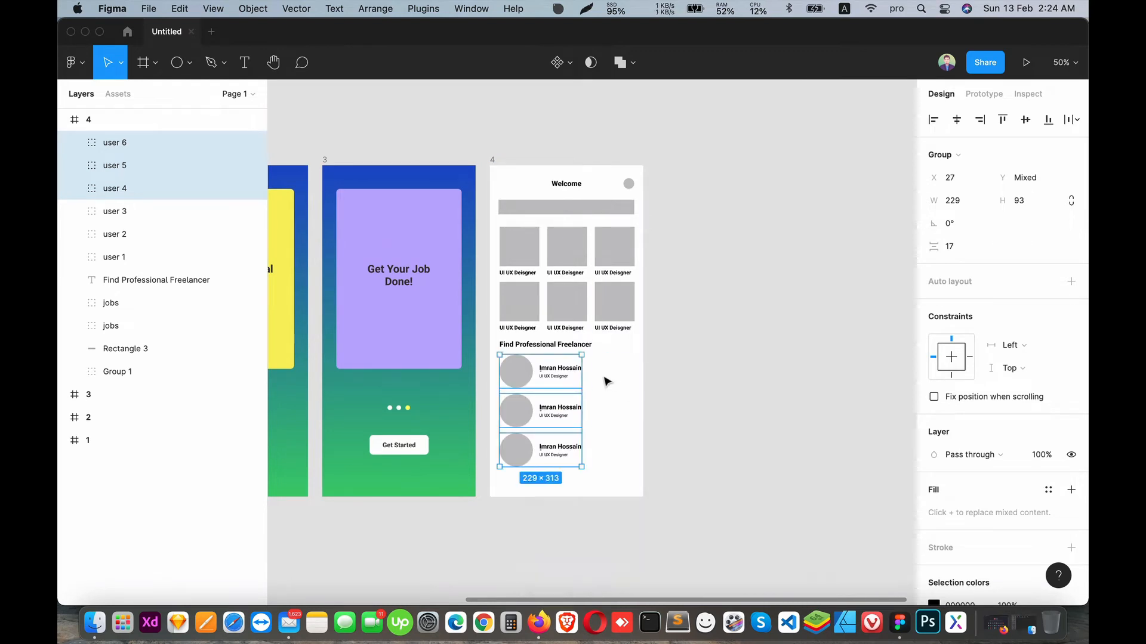
{"action": "left_click", "coordinate": [629, 379]}
Draw a full-width rectangle about 428 by 54 as a bar along the bottom edge of frame 4.
{"action": "scroll", "coordinate": [570, 296], "scroll_direction": "up", "scroll_amount": 3}
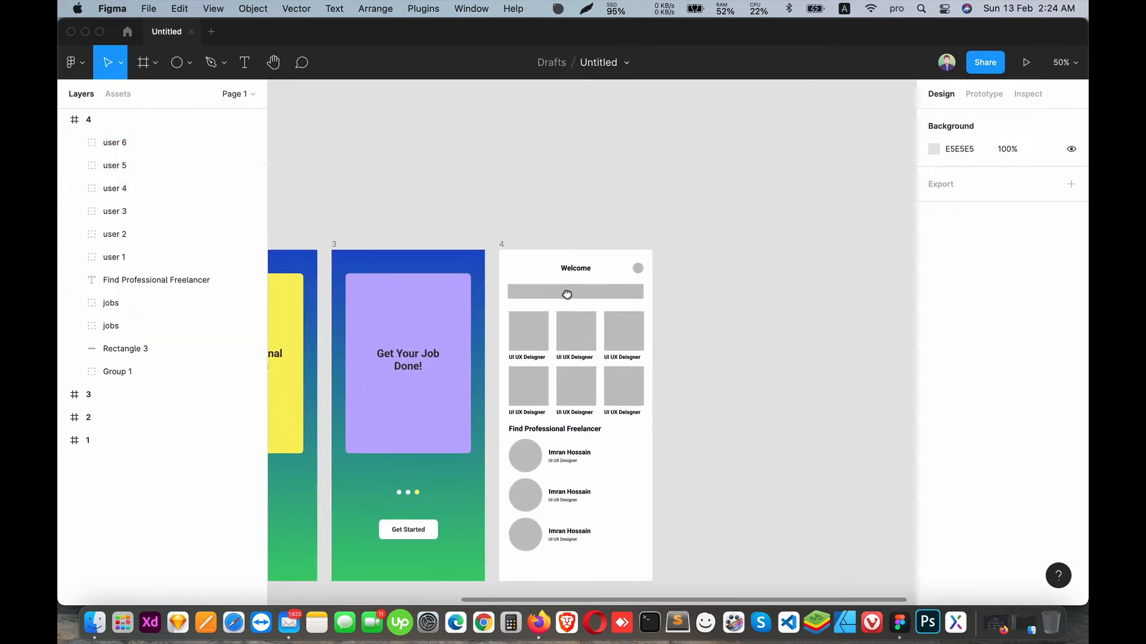
{"action": "scroll", "coordinate": [570, 296], "scroll_direction": "up", "scroll_amount": 5}
{"action": "scroll", "coordinate": [537, 289], "scroll_direction": "down", "scroll_amount": 10}
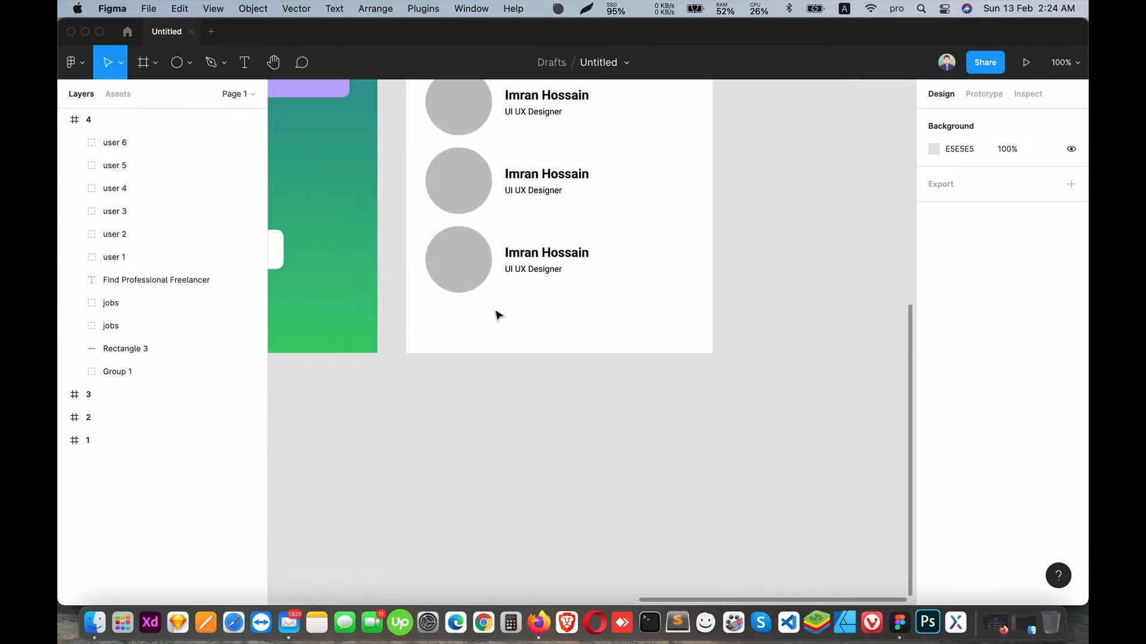
{"action": "left_click_drag", "start_coordinate": [481, 342], "coordinate": [471, 349]}
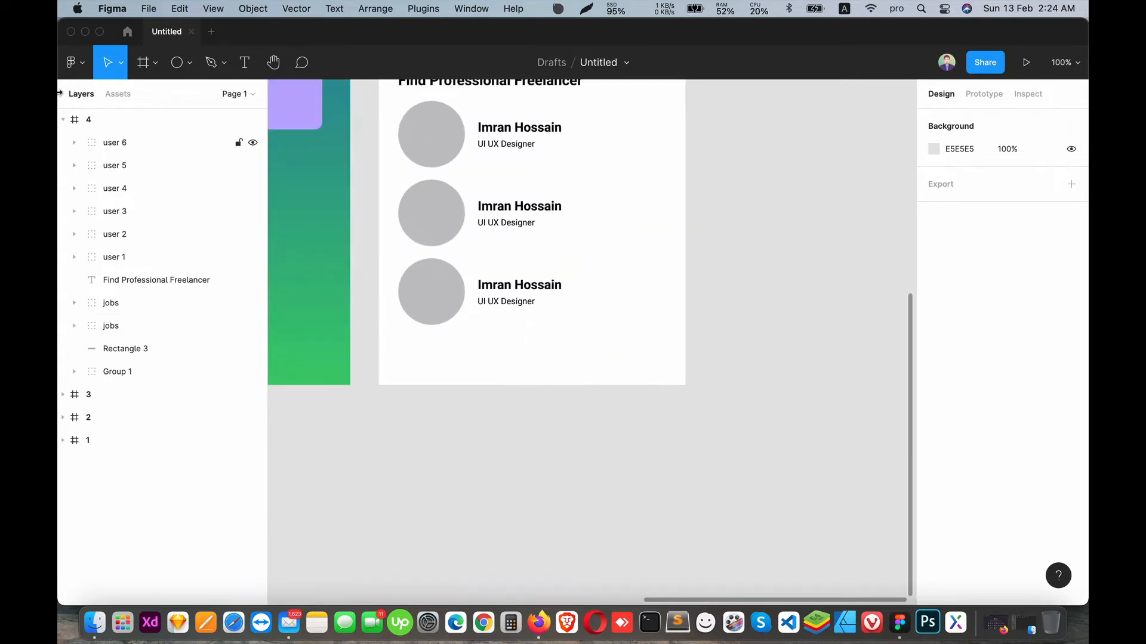
{"action": "left_click", "coordinate": [190, 63]}
{"action": "left_click", "coordinate": [161, 94]}
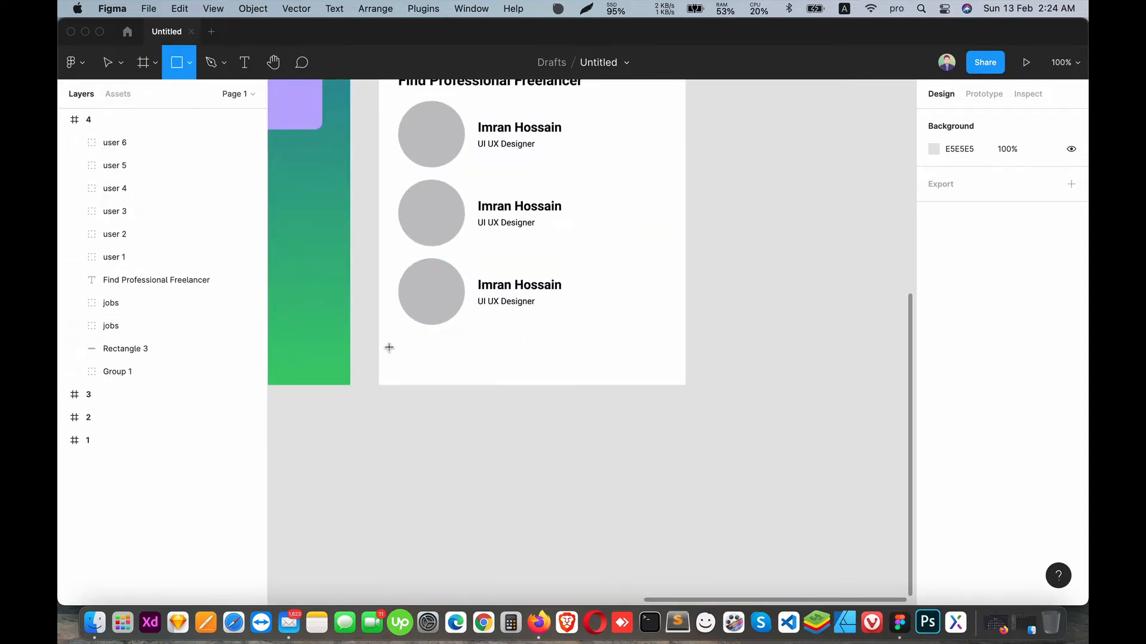
{"action": "left_click_drag", "start_coordinate": [379, 339], "coordinate": [686, 385]}
{"action": "left_click_drag", "start_coordinate": [540, 345], "coordinate": [538, 346]}
{"action": "left_click", "coordinate": [621, 314]}
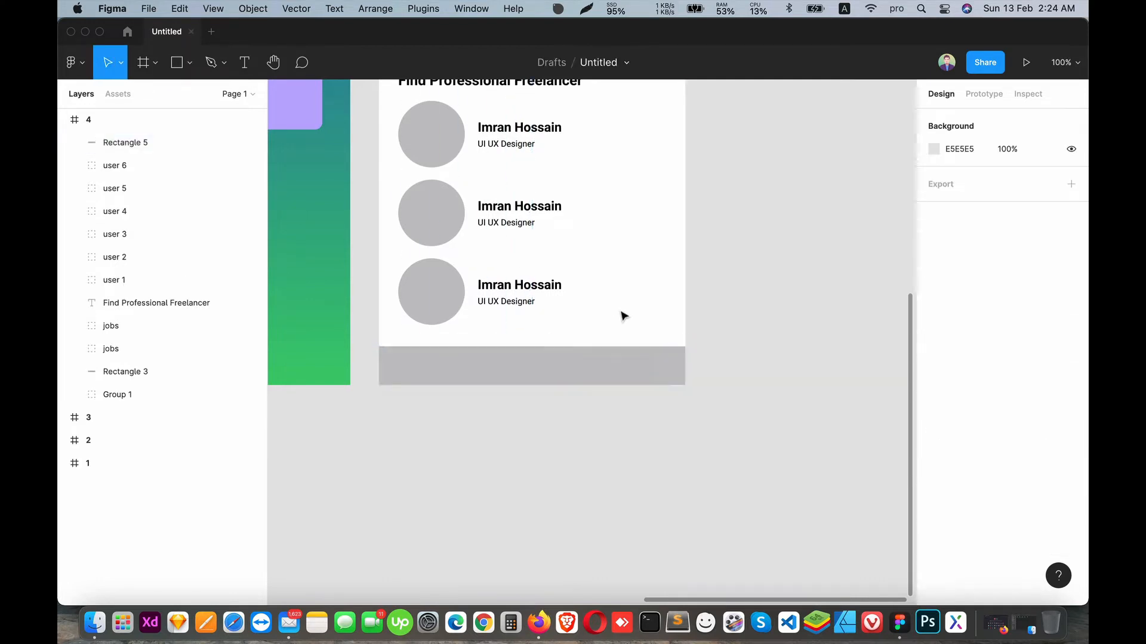
Put the bottom bar rectangle into its own group and expand that group in the layer list.
{"action": "left_click", "coordinate": [598, 361]}
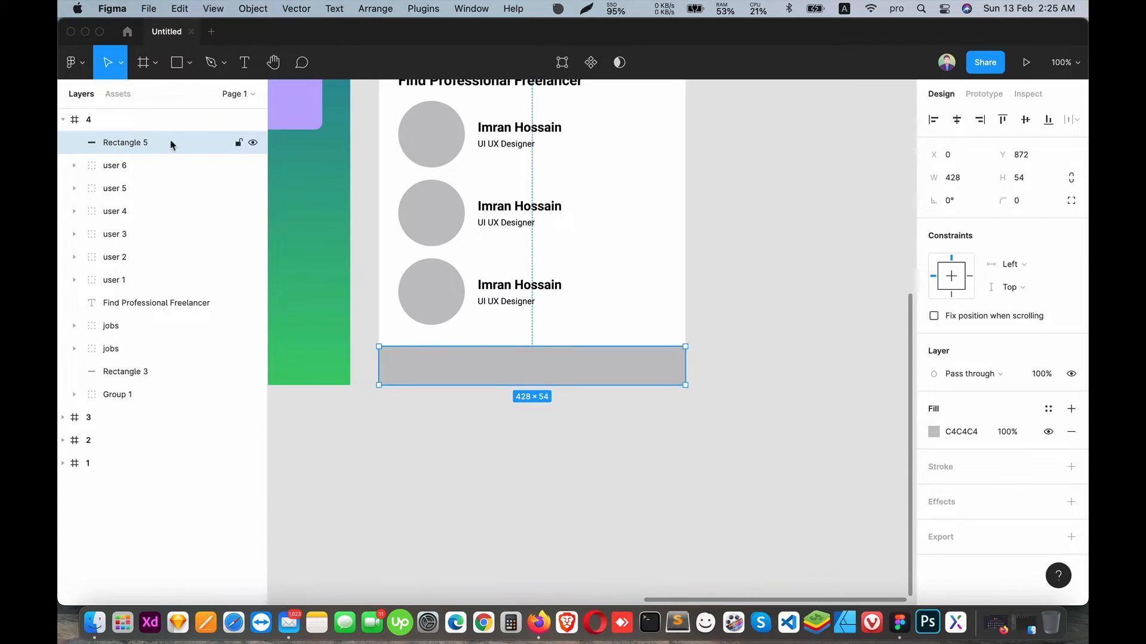
{"action": "key", "text": "super+g"}
{"action": "left_click", "coordinate": [74, 142]}
Draw a thin rectangle in the empty area beside the freelancer rows and set its size to 20 wide by 3 high.
{"action": "left_click", "coordinate": [188, 63]}
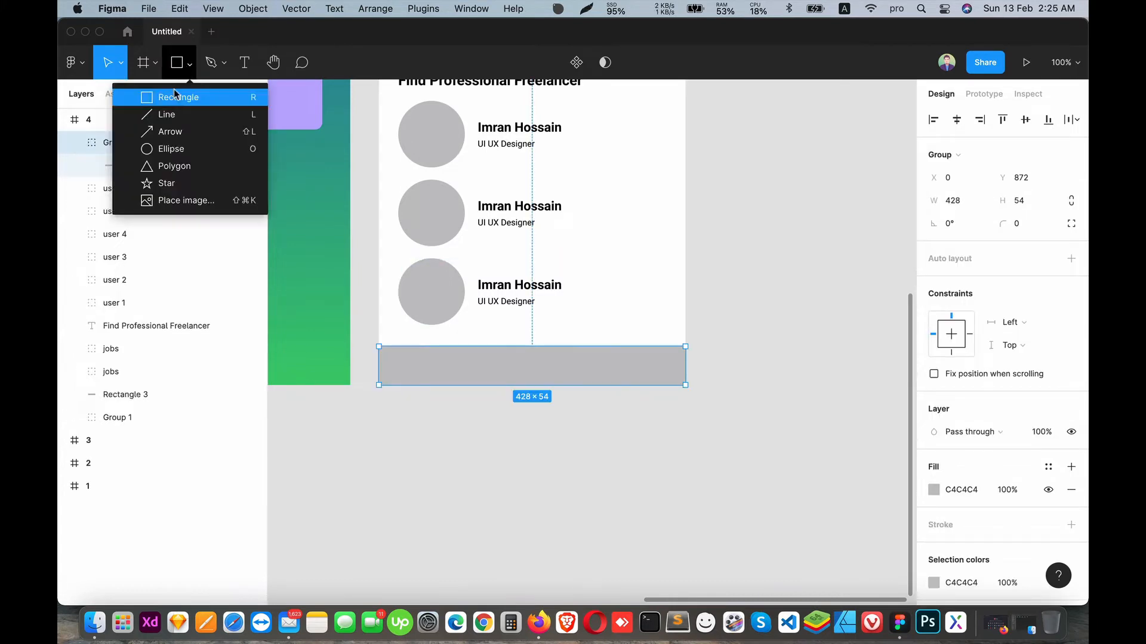
{"action": "left_click", "coordinate": [176, 97]}
{"action": "left_click_drag", "start_coordinate": [620, 245], "coordinate": [644, 247]}
{"action": "key", "text": "super+equal"}
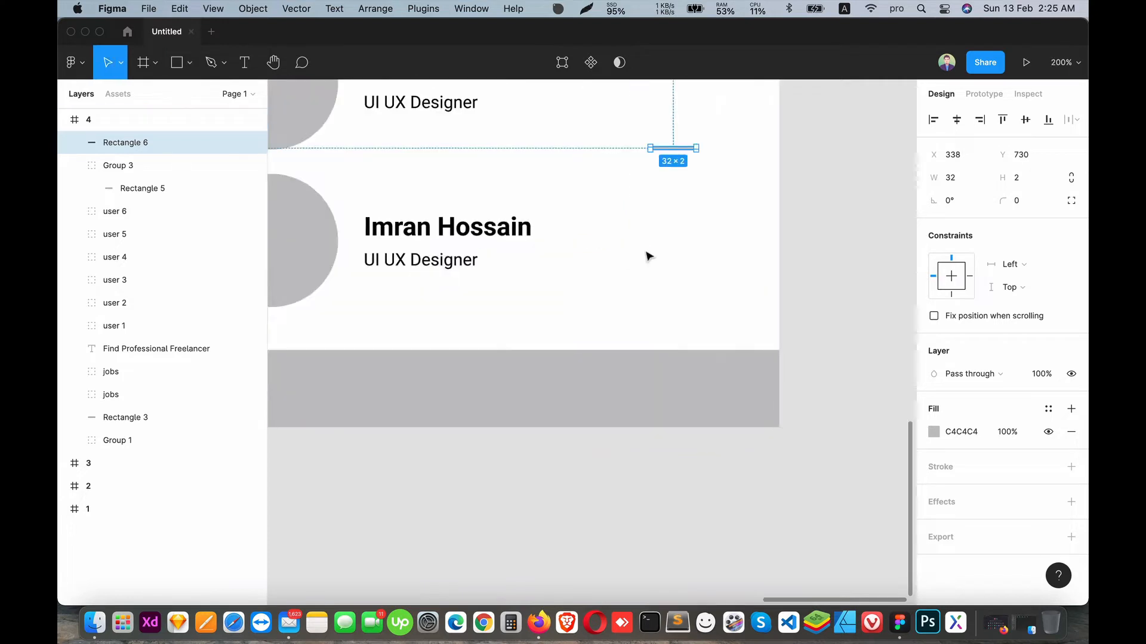
{"action": "type", "text": "3"}
{"action": "key", "text": "Return"}
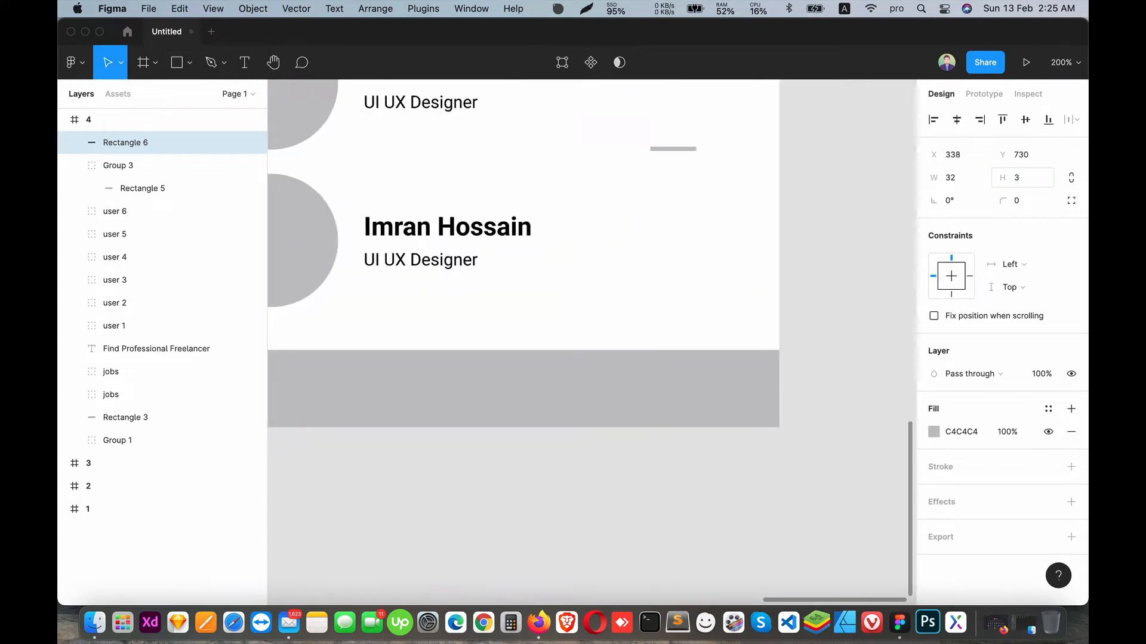
{"action": "left_click", "coordinate": [693, 185]}
{"action": "left_click", "coordinate": [690, 150]}
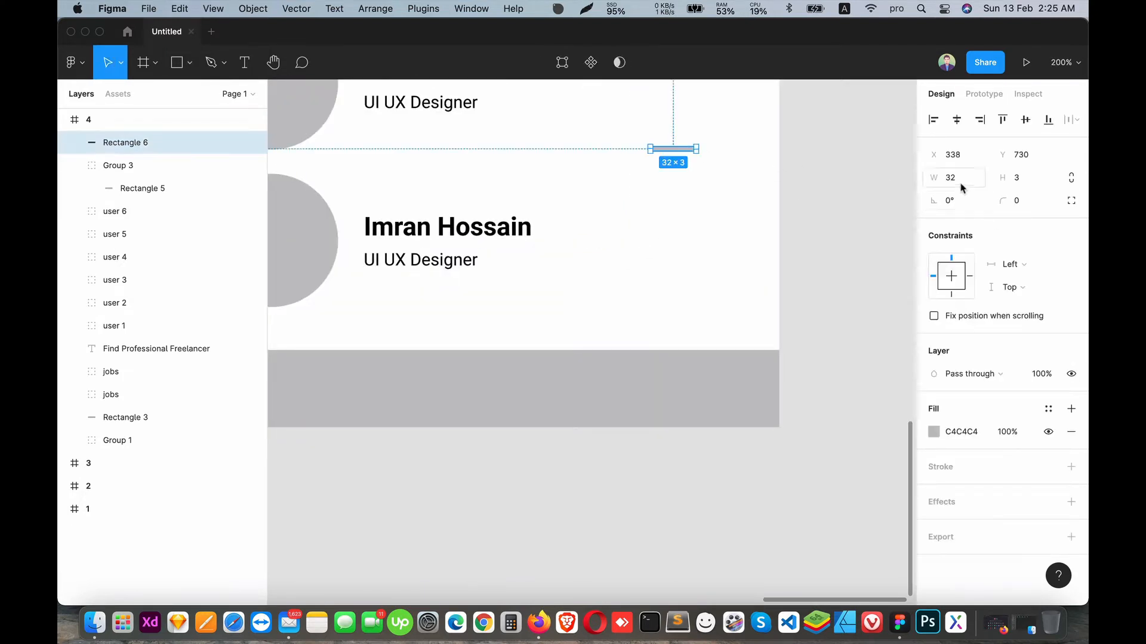
{"action": "key", "text": "Return"}
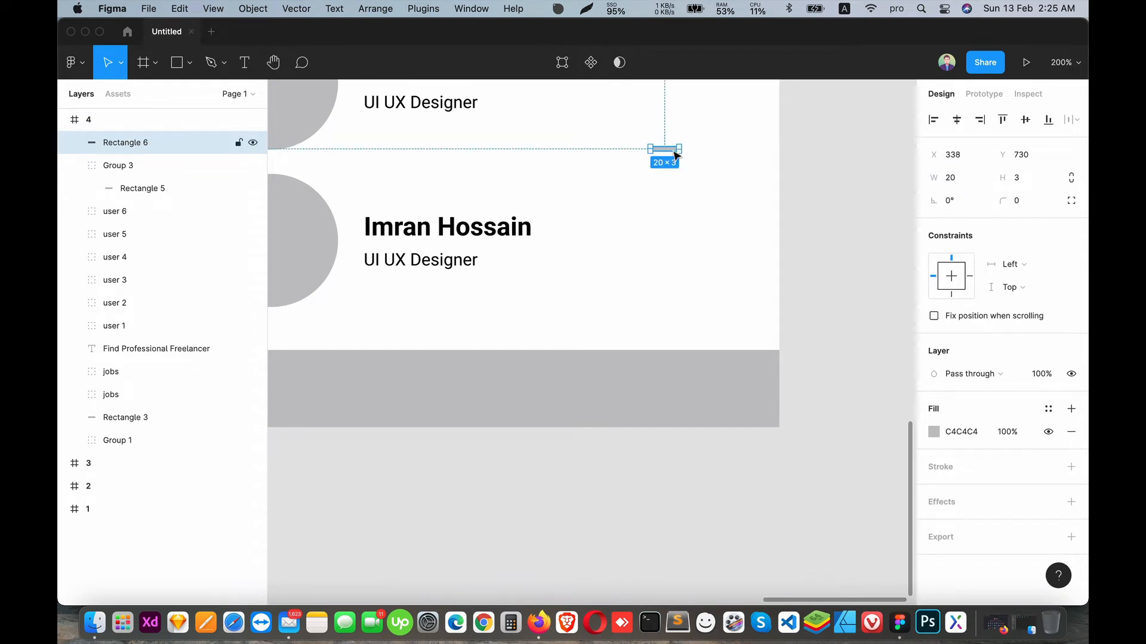
Move the thin rectangle down beside the last freelancer row and fill the bottom bar group with dark grey 747474.
{"action": "left_click_drag", "start_coordinate": [672, 150], "coordinate": [691, 266]}
{"action": "left_click", "coordinate": [638, 420]}
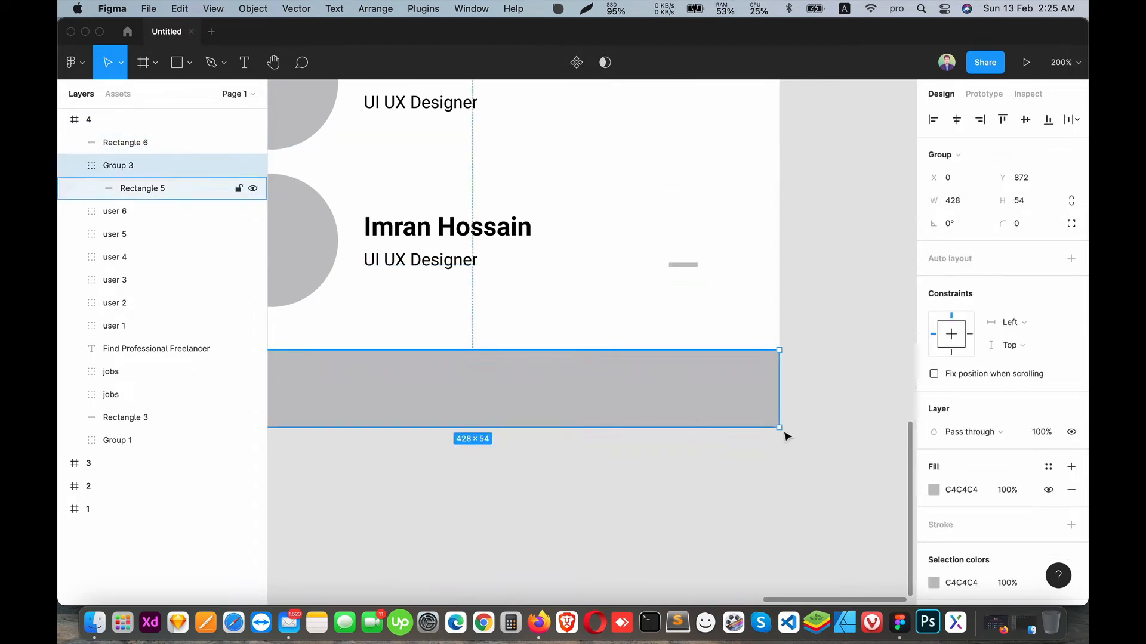
{"action": "left_click", "coordinate": [934, 489]}
{"action": "left_click_drag", "start_coordinate": [787, 341], "coordinate": [670, 310]}
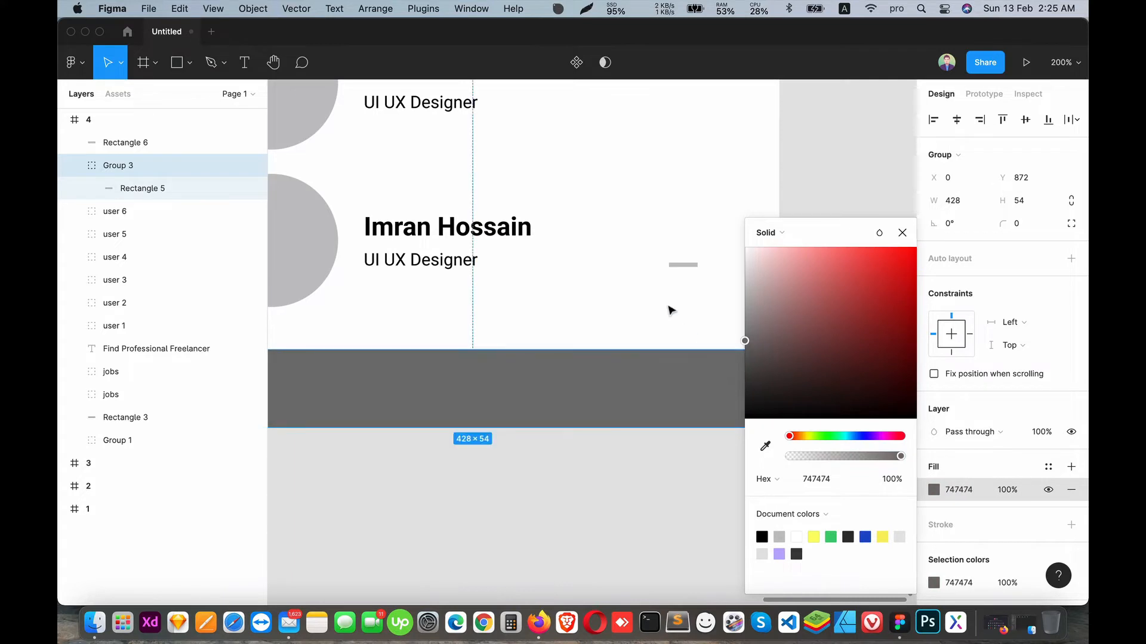
Move the thin 20 by 3 rectangle onto the bottom bar and fill it with white FFFFFF.
{"action": "left_click", "coordinate": [678, 264]}
{"action": "left_click_drag", "start_coordinate": [675, 262], "coordinate": [680, 377]}
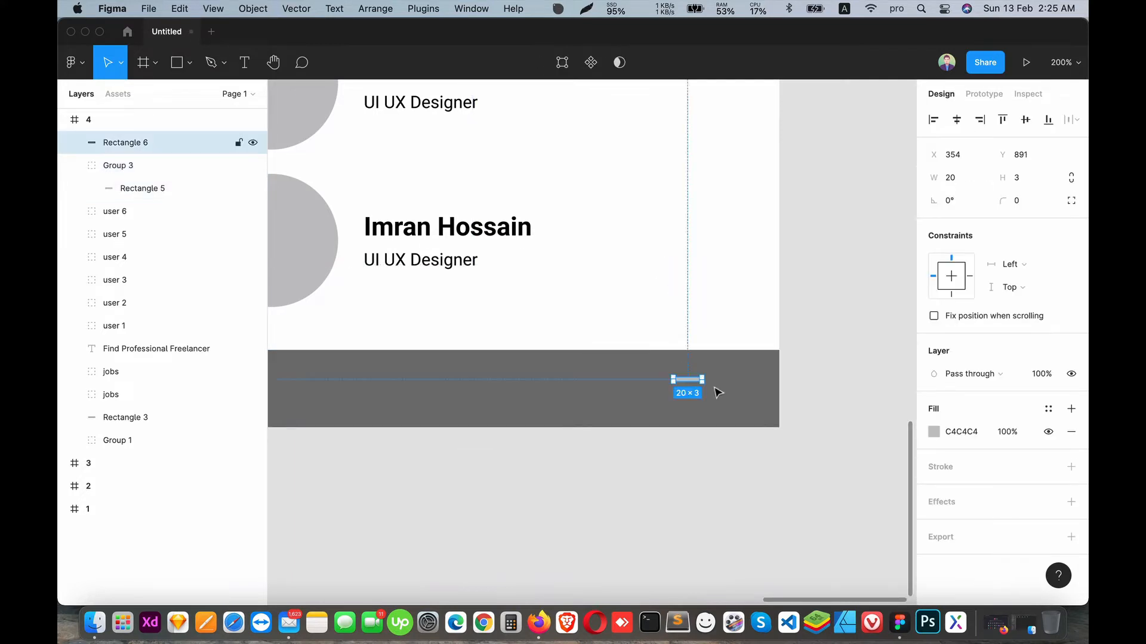
{"action": "left_click", "coordinate": [934, 432]}
{"action": "left_click_drag", "start_coordinate": [814, 323], "coordinate": [700, 171]}
{"action": "left_click", "coordinate": [701, 171]}
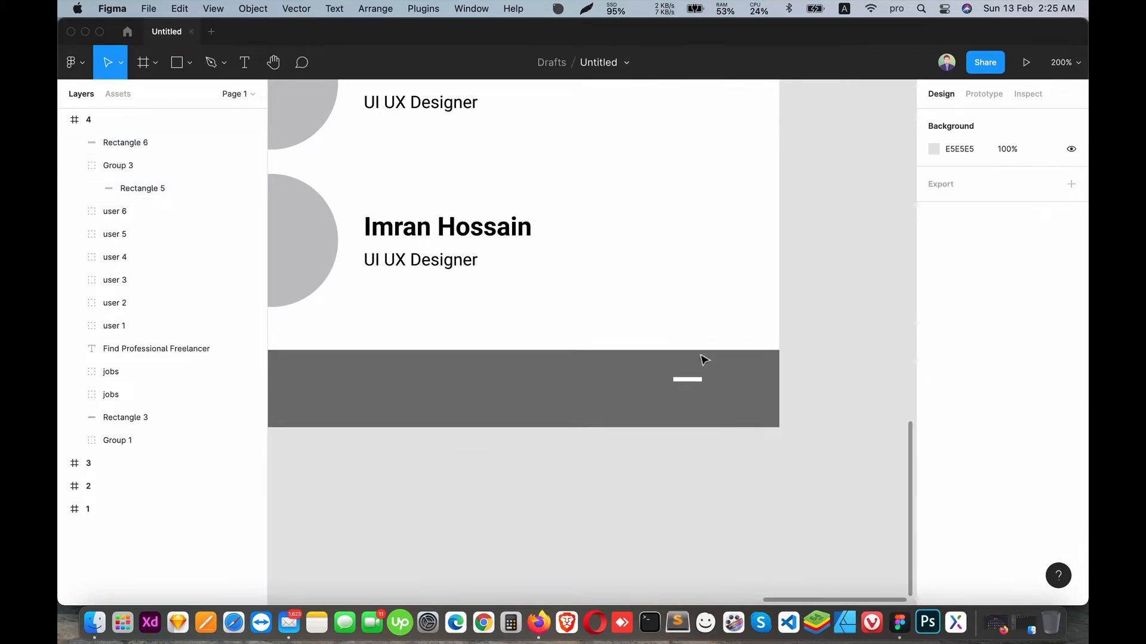
{"action": "double_click", "coordinate": [703, 388]}
{"action": "left_click", "coordinate": [824, 409]}
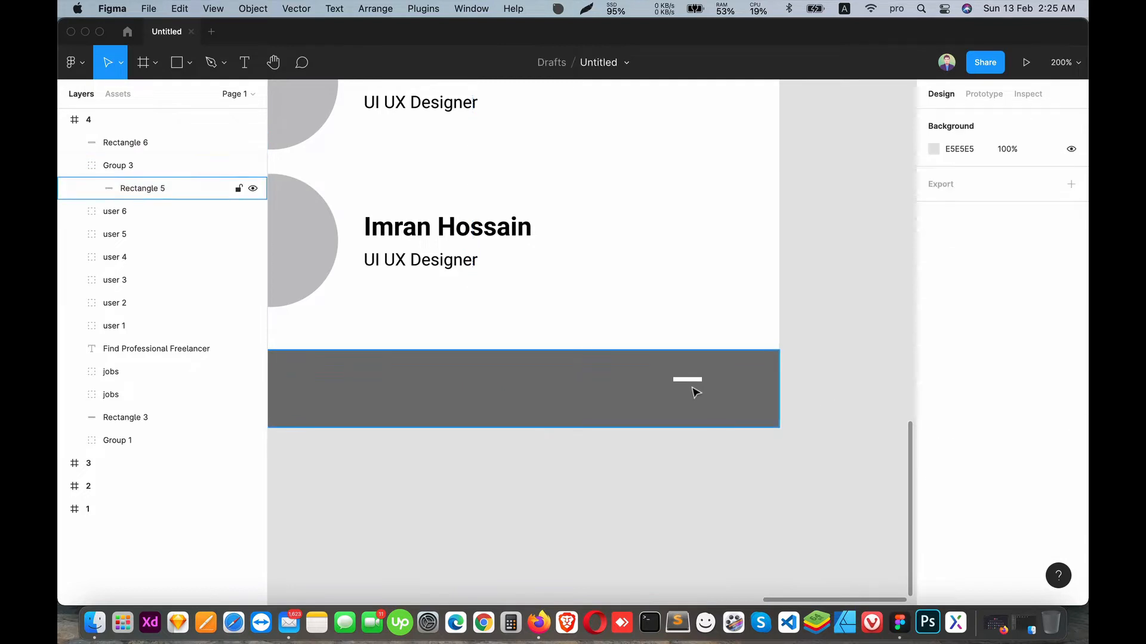
Duplicate the white line twice, stacking the copies below it to form a three-line menu icon.
{"action": "left_click", "coordinate": [687, 380]}
{"action": "key", "text": "super+d"}
{"action": "left_click_drag", "start_coordinate": [695, 384], "coordinate": [696, 394]}
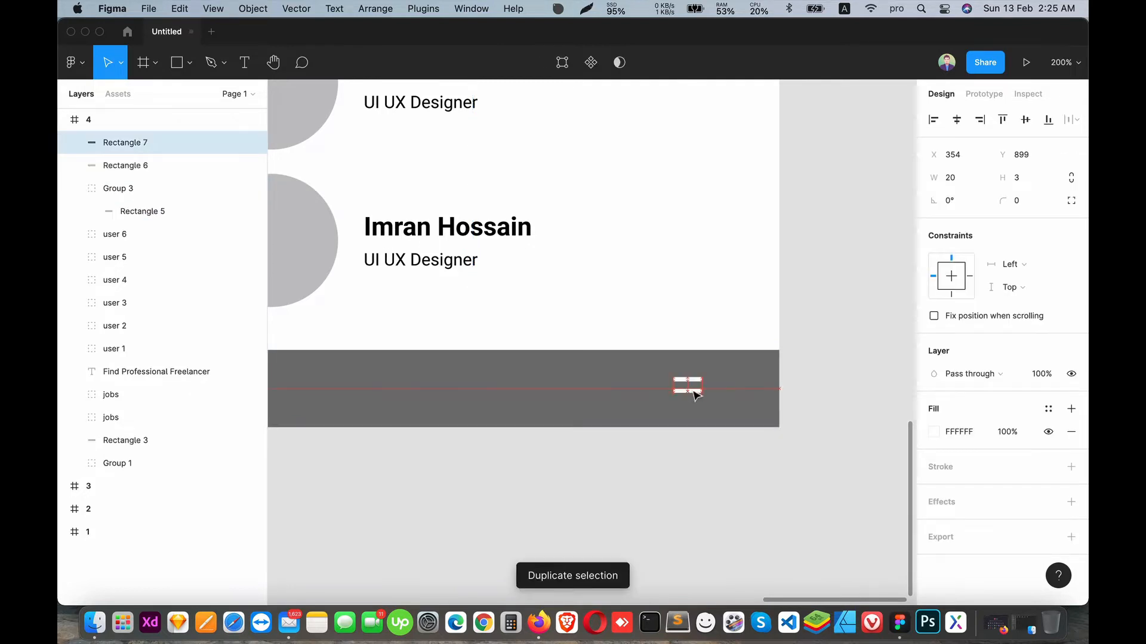
{"action": "key", "text": "super+d"}
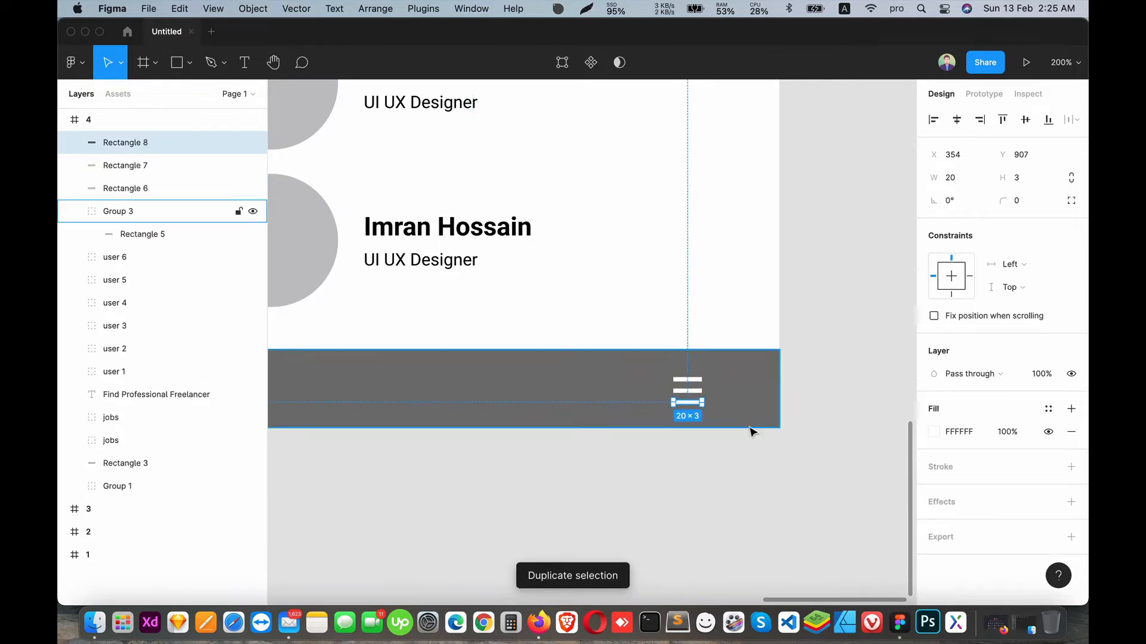
{"action": "key", "text": "Up"}
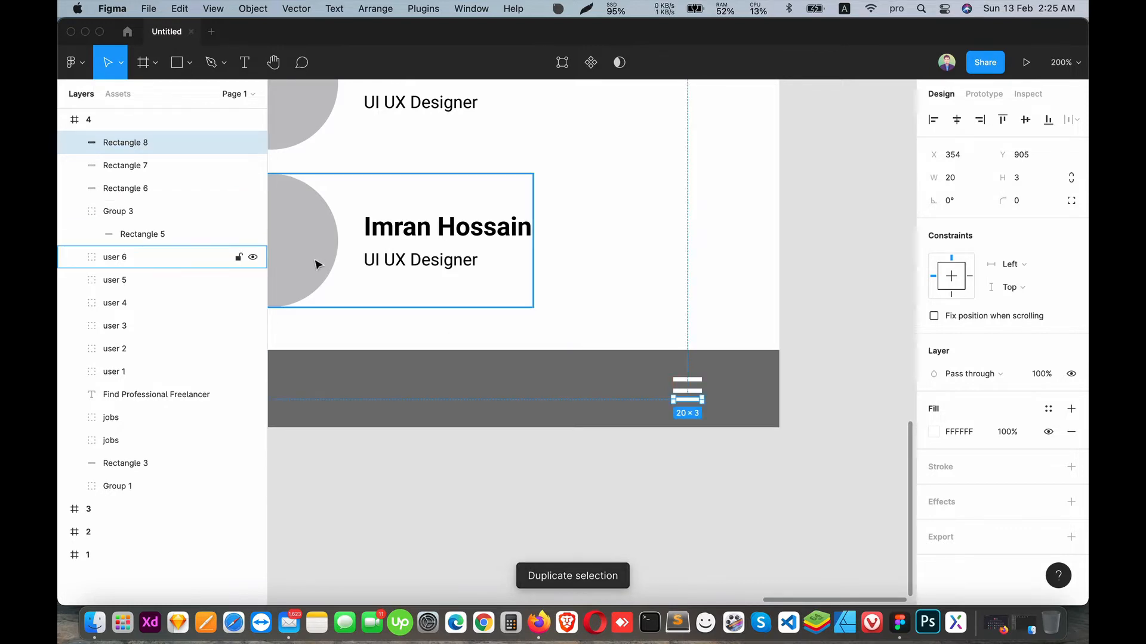
Distribute the vertical spacing of the three white lines evenly and group them.
{"action": "left_click", "coordinate": [148, 188], "text": "shift"}
{"action": "left_click", "coordinate": [1073, 120]}
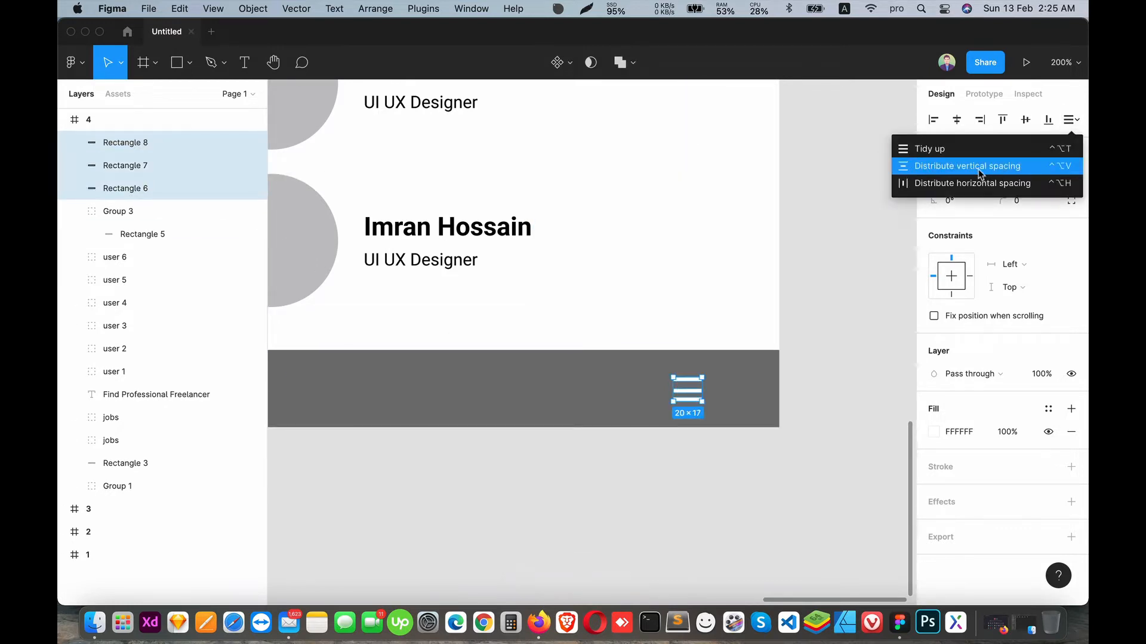
{"action": "left_click", "coordinate": [979, 167]}
{"action": "key", "text": "super+g"}
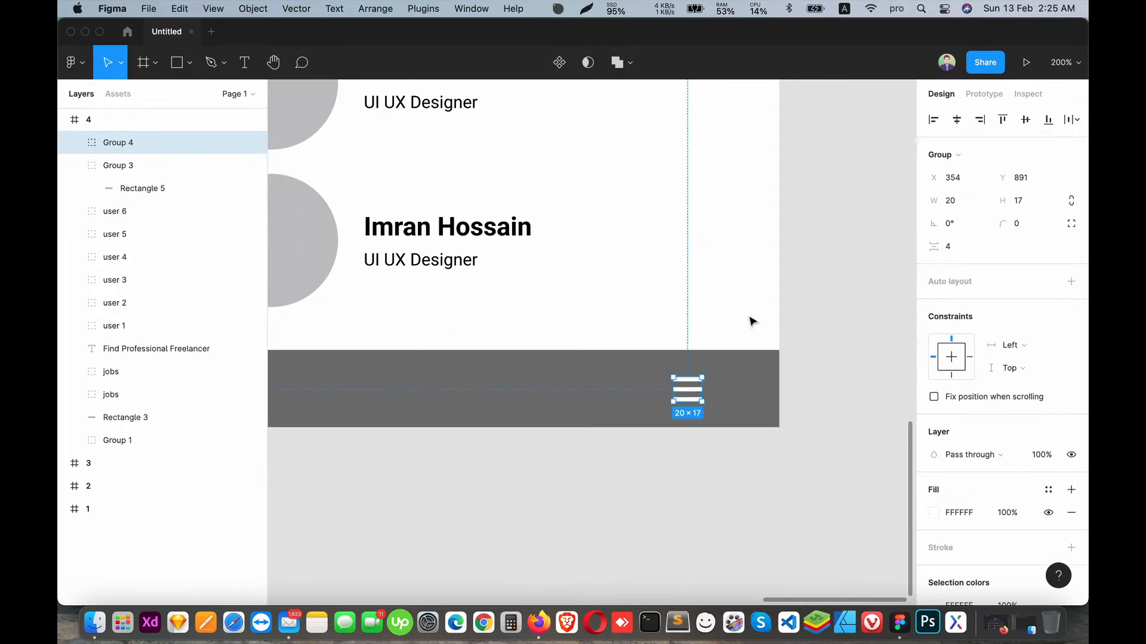
Rename the three-line group as menu and move it to the left end of the bottom bar.
{"action": "double_click", "coordinate": [117, 144]}
{"action": "type", "text": "menu"}
{"action": "key", "text": "Return"}
{"action": "key", "text": "shift+0"}
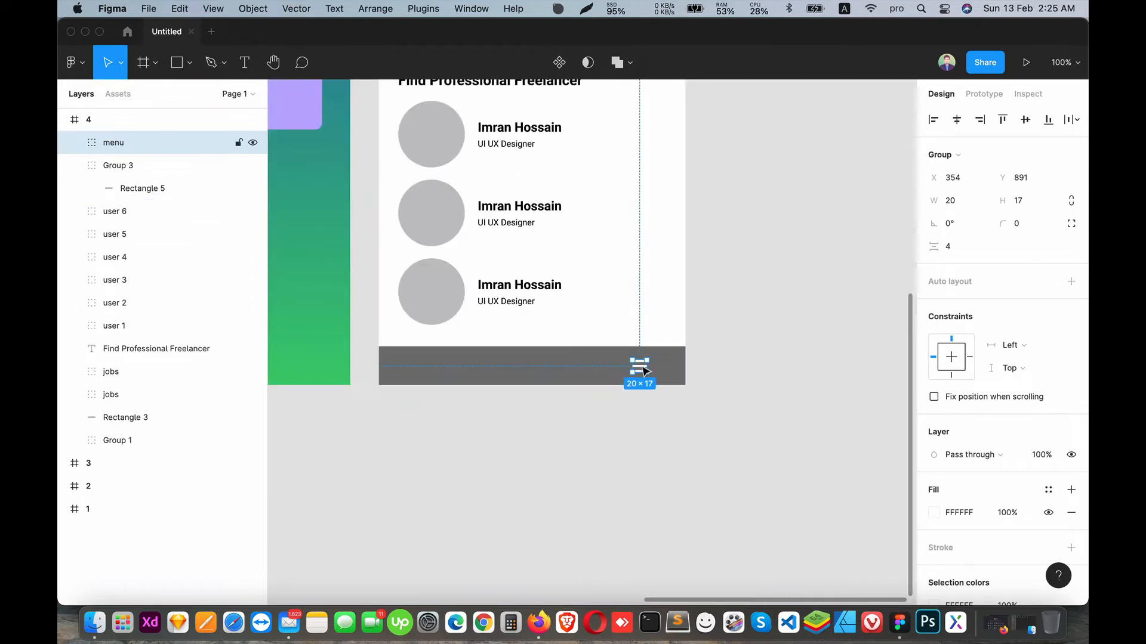
{"action": "left_click_drag", "start_coordinate": [640, 367], "coordinate": [411, 368]}
{"action": "left_click", "coordinate": [588, 481]}
Examine the layout of frame 4 from the job cards down to the bottom bar.
{"action": "scroll", "coordinate": [589, 476], "scroll_direction": "up", "scroll_amount": 5}
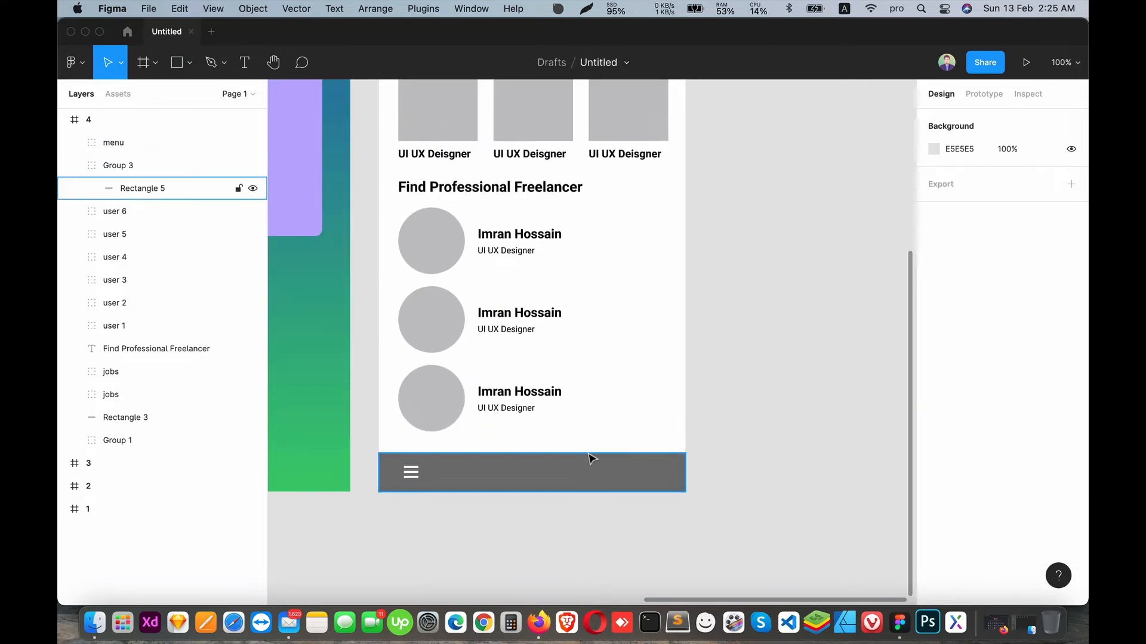
{"action": "key", "text": "super+plus"}
{"action": "key", "text": "super+minus"}
{"action": "key", "text": "super+minus"}
{"action": "key", "text": "super+plus"}
{"action": "scroll", "coordinate": [590, 455], "scroll_direction": "up", "scroll_amount": 5}
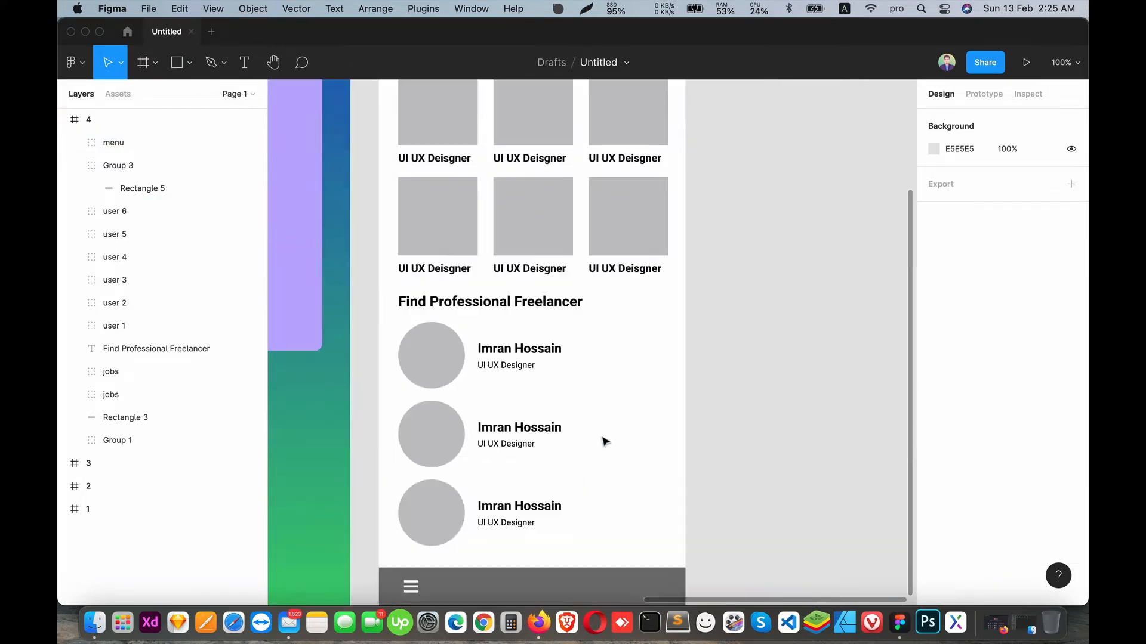
{"action": "scroll", "coordinate": [599, 440], "scroll_direction": "down", "scroll_amount": 5}
{"action": "scroll", "coordinate": [596, 439], "scroll_direction": "up", "scroll_amount": 7}
{"action": "key", "text": "super+minus"}
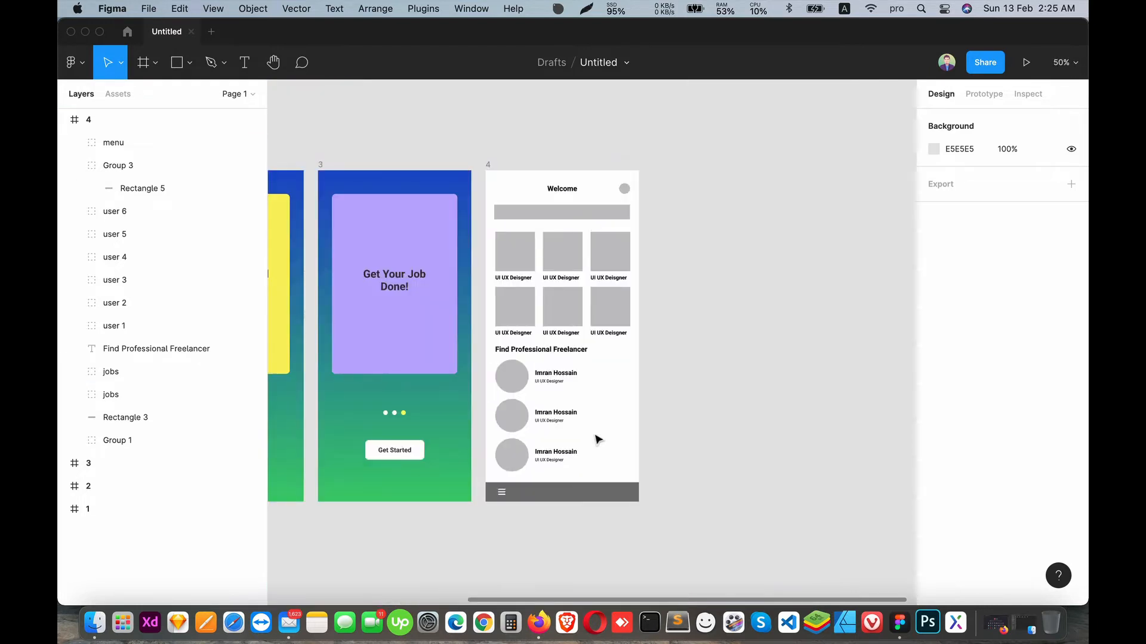
Collapse the bottom bar group and frame 4 in the layer list and select frame 4.
{"action": "left_click", "coordinate": [75, 166]}
{"action": "left_click", "coordinate": [109, 142]}
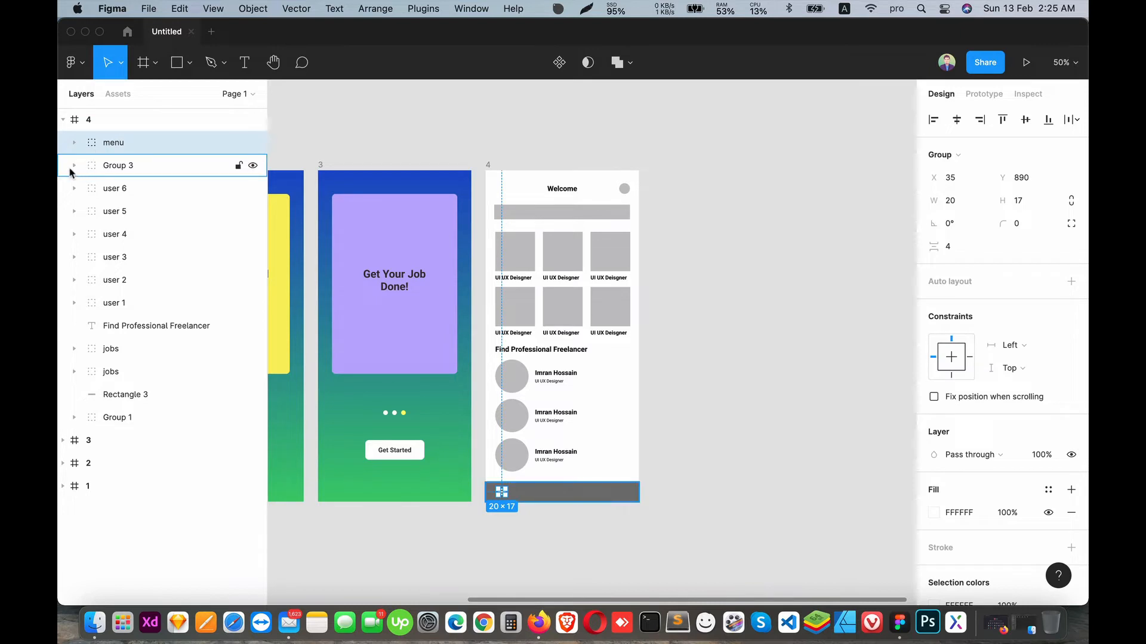
{"action": "left_click", "coordinate": [63, 120]}
{"action": "scroll", "coordinate": [362, 271], "scroll_direction": "right", "scroll_amount": 2}
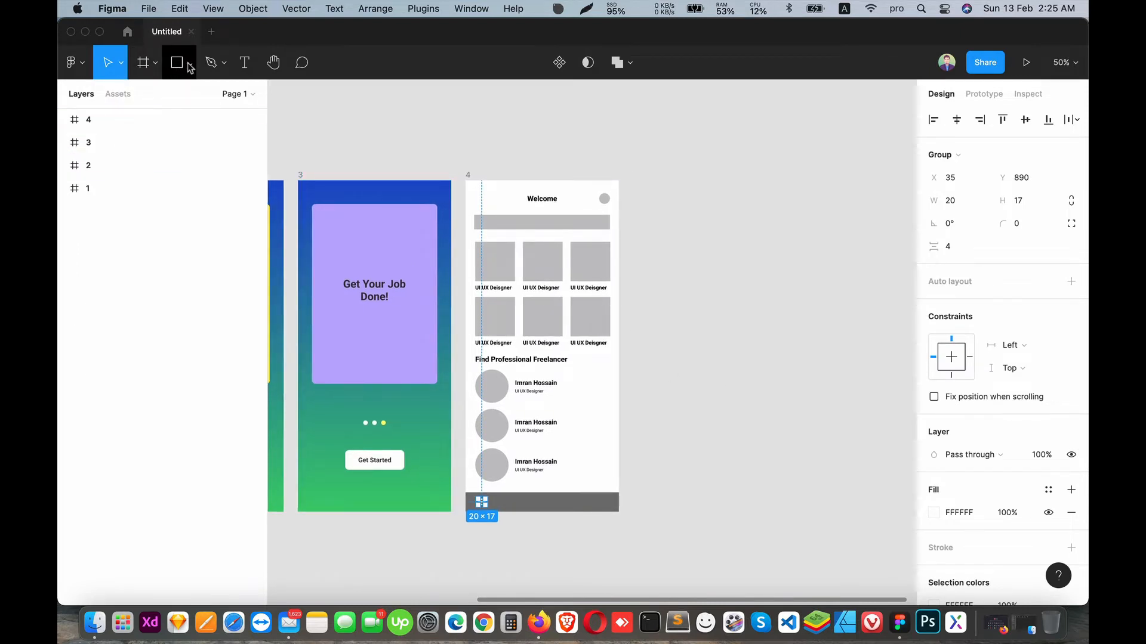
{"action": "left_click", "coordinate": [122, 128]}
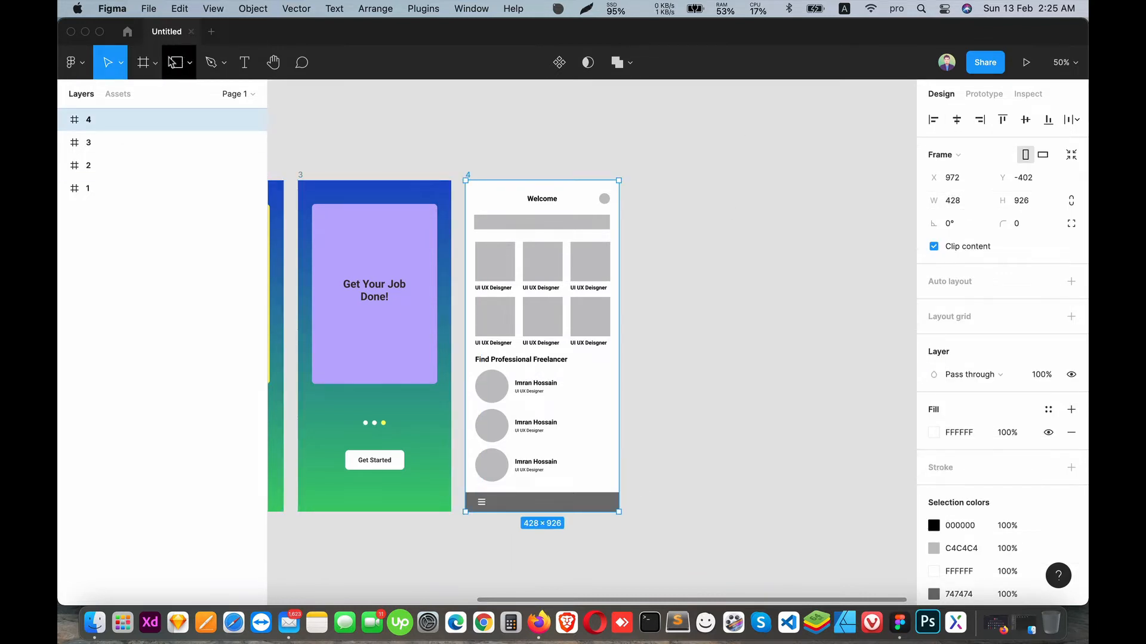
Draw a new frame beside frame 4 at the same height and widen it to about 352 by 926.
{"action": "key", "text": "f"}
{"action": "mouse_move", "coordinate": [647, 180]}
{"action": "left_mouse_down"}
{"action": "mouse_move", "coordinate": [718, 363]}
{"action": "mouse_move", "coordinate": [754, 511]}
{"action": "left_mouse_up"}
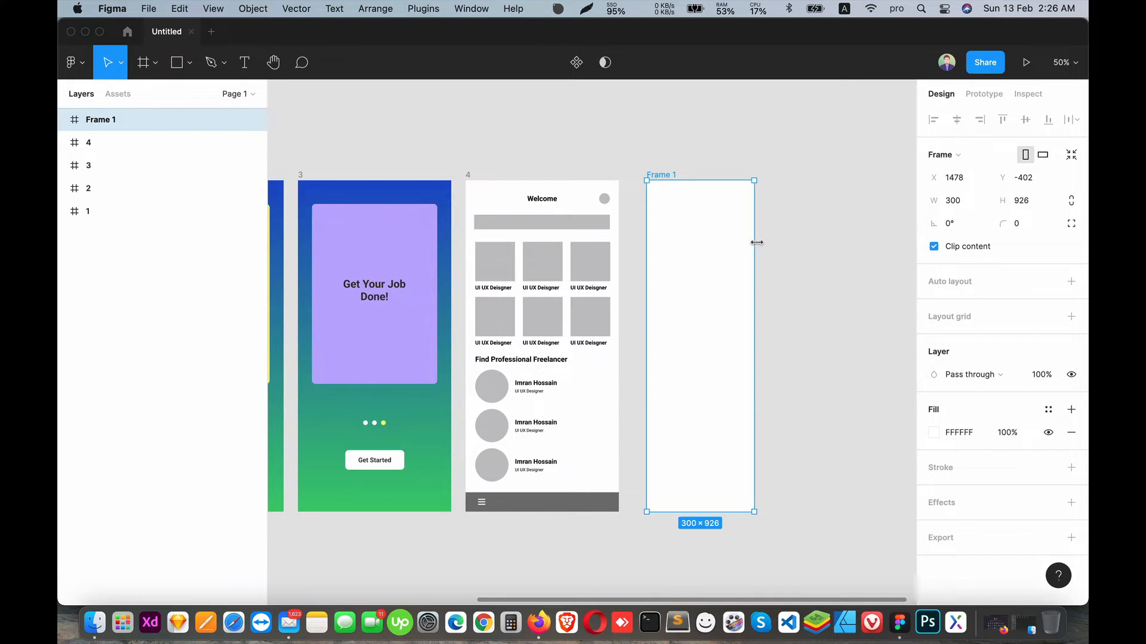
{"action": "left_click_drag", "start_coordinate": [754, 241], "coordinate": [774, 256]}
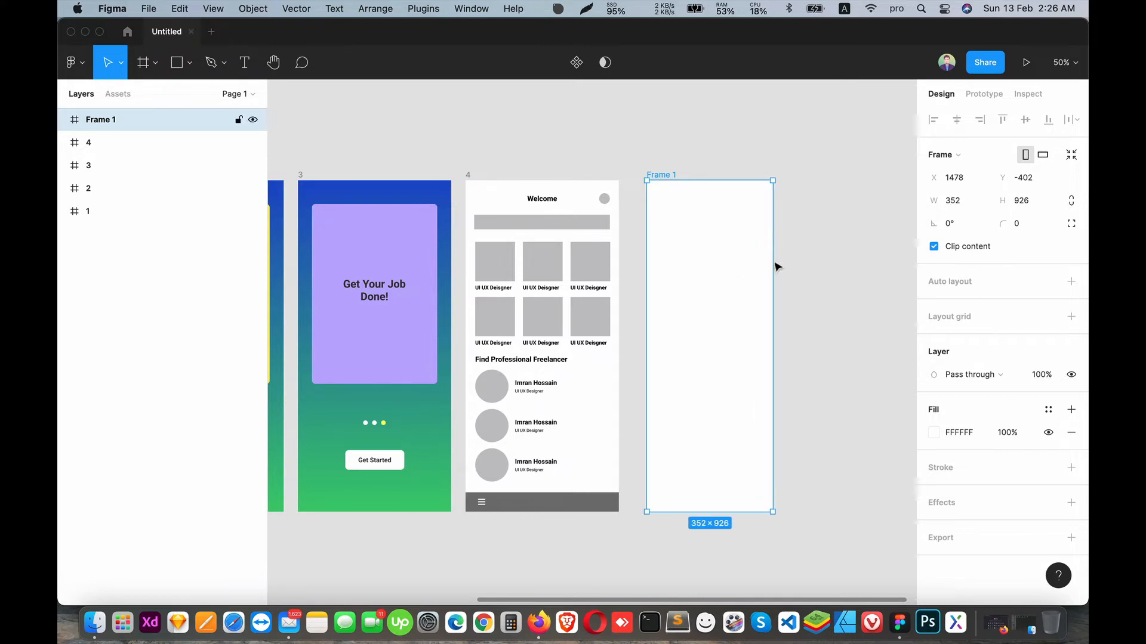
Fill the new frame with dark grey 373737.
{"action": "left_click", "coordinate": [937, 432]}
{"action": "left_click_drag", "start_coordinate": [840, 352], "coordinate": [744, 384]}
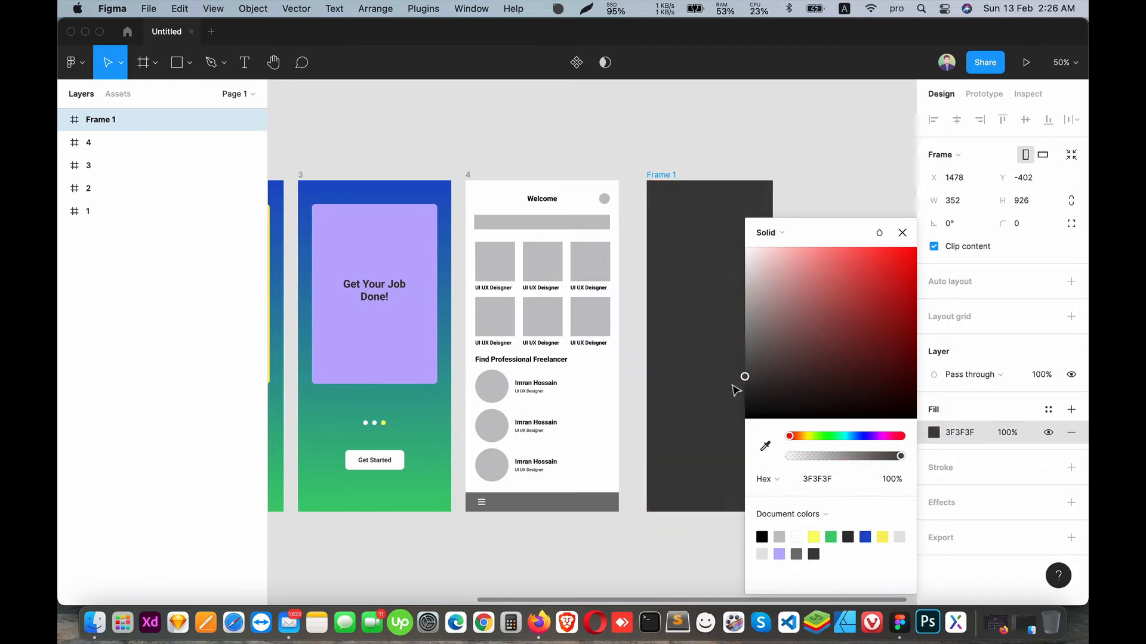
{"action": "left_click", "coordinate": [798, 205]}
{"action": "left_click", "coordinate": [757, 388]}
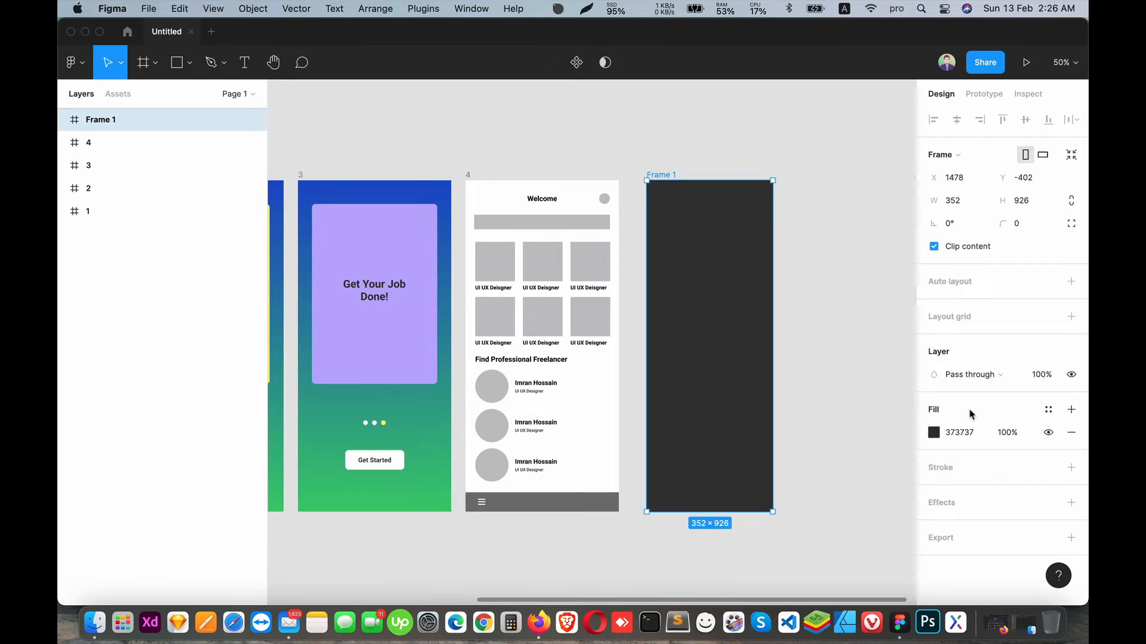
Change the new frame's fill to a medium blue, 32699B.
{"action": "left_click", "coordinate": [934, 432]}
{"action": "left_click", "coordinate": [872, 365]}
{"action": "left_click", "coordinate": [851, 436]}
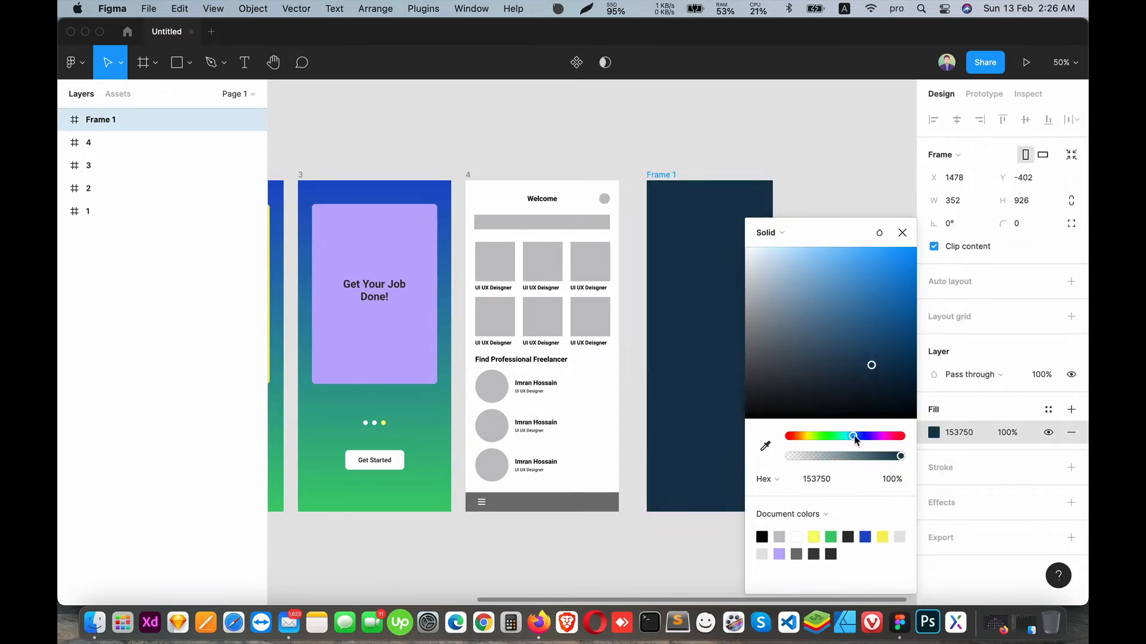
{"action": "mouse_move", "coordinate": [878, 271]}
{"action": "left_mouse_down"}
{"action": "mouse_move", "coordinate": [836, 286]}
{"action": "mouse_move", "coordinate": [861, 316]}
{"action": "left_mouse_up"}
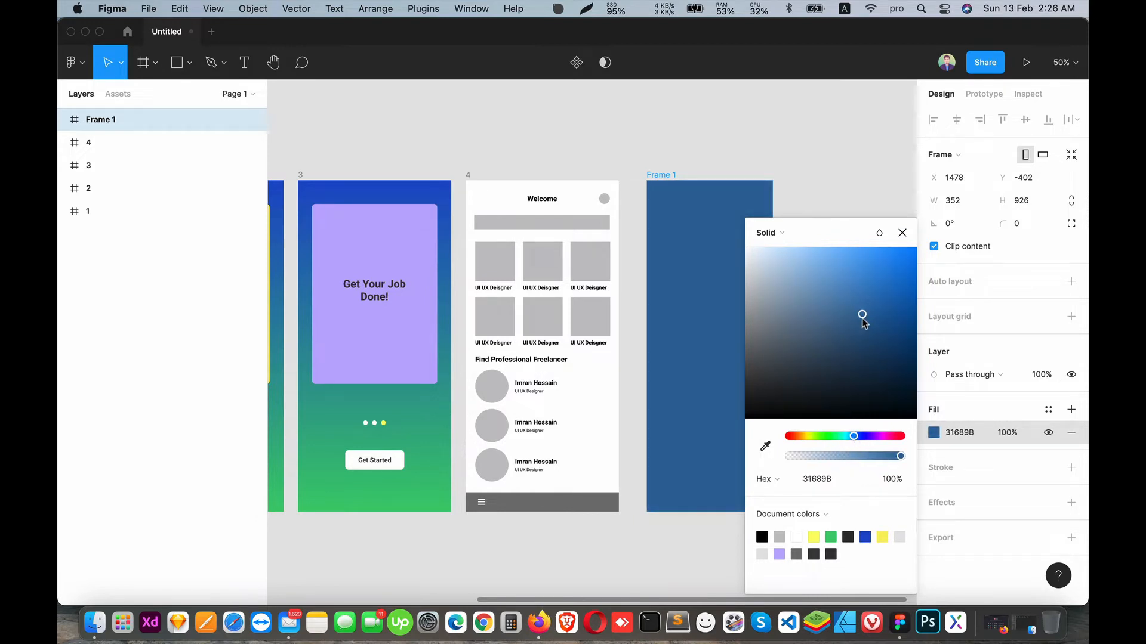
Sample green 45C579 from the lower part of frame 3's gradient and try to paste it as the new frame's fill.
{"action": "key", "text": "ctrl+alt+super+p"}
{"action": "left_click", "coordinate": [424, 492]}
{"action": "left_click", "coordinate": [704, 375]}
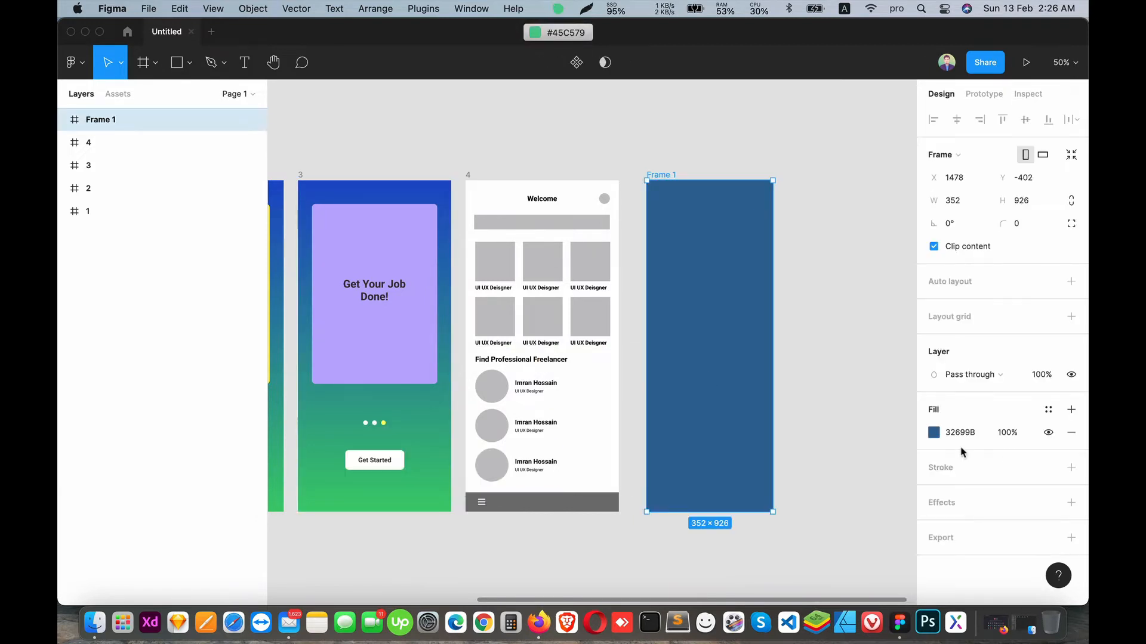
{"action": "left_click", "coordinate": [961, 433]}
{"action": "key", "text": "super+v"}
{"action": "key", "text": "super+z"}
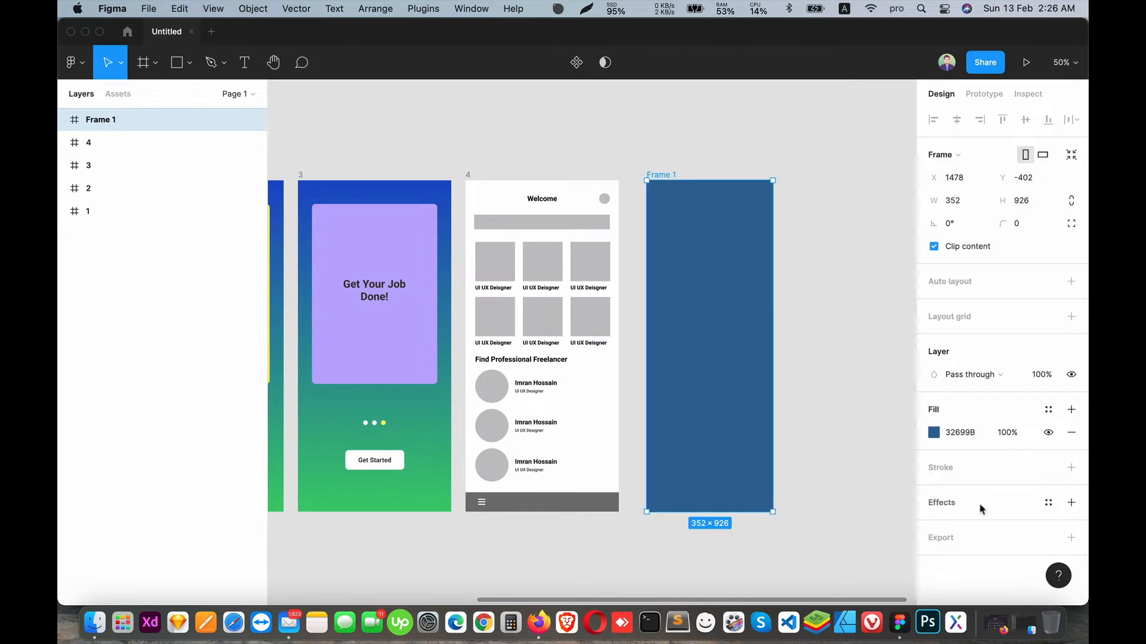
Set the new frame's fill to 45C579 and shift it to a darker, more saturated green.
{"action": "left_click", "coordinate": [933, 432]}
{"action": "left_click", "coordinate": [817, 479]}
{"action": "type", "text": "45C579"}
{"action": "key", "text": "Return"}
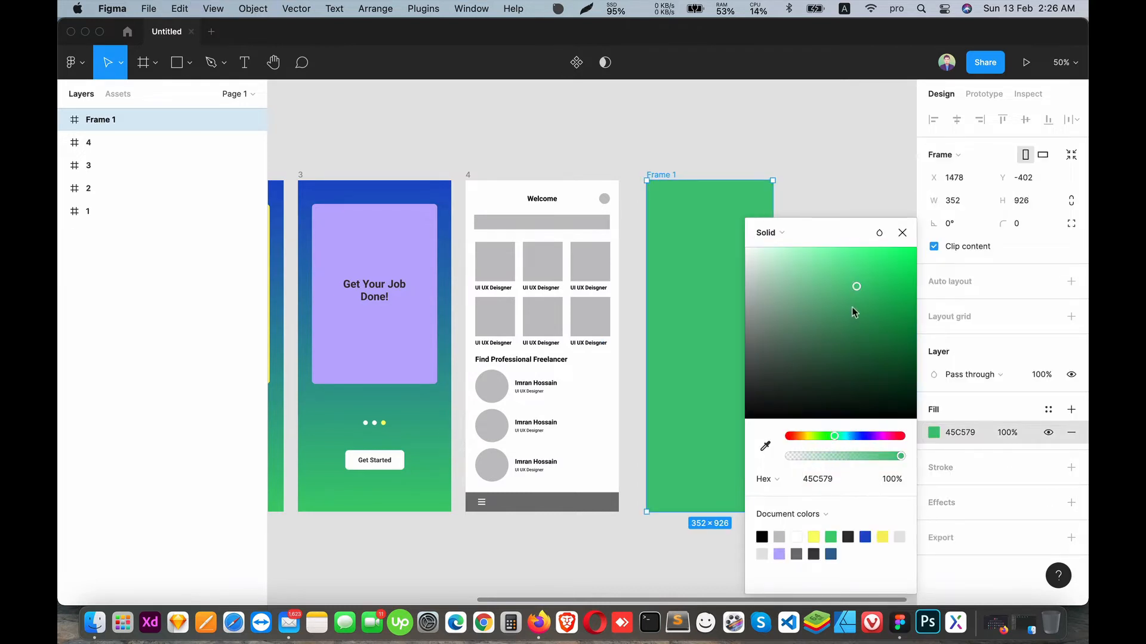
{"action": "left_click_drag", "start_coordinate": [853, 307], "coordinate": [874, 299]}
{"action": "left_click", "coordinate": [830, 166]}
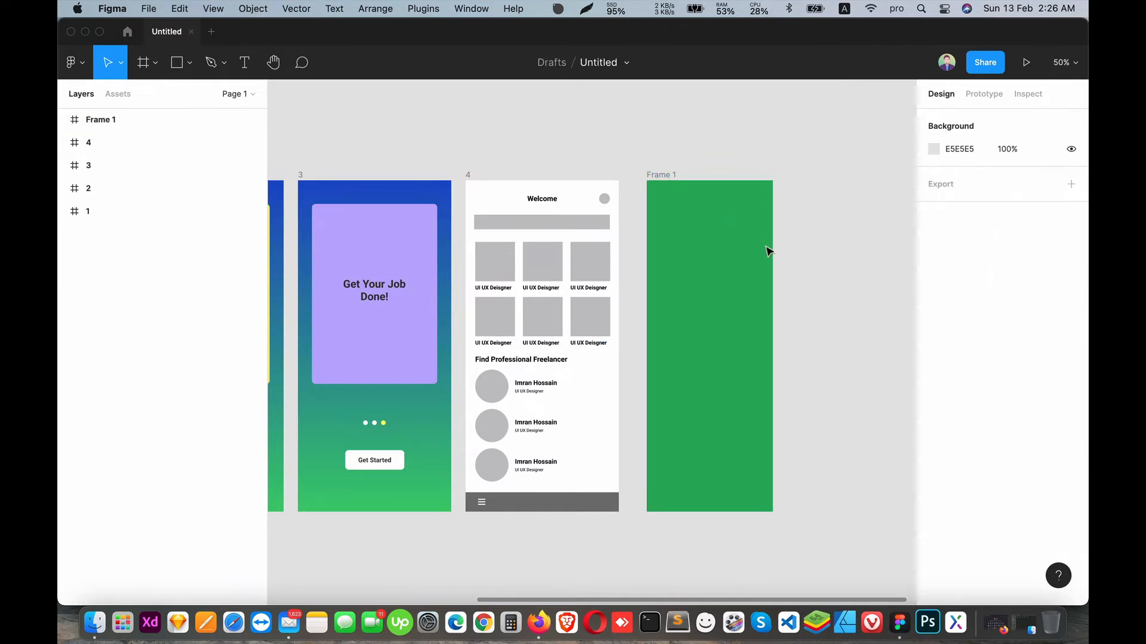
Add a two-line white text in the green frame reading Welcome followed by the user's first name.
{"action": "scroll", "coordinate": [768, 251], "scroll_direction": "up", "scroll_amount": 2}
{"action": "scroll", "coordinate": [768, 250], "scroll_direction": "right", "scroll_amount": 1}
{"action": "key", "text": "t"}
{"action": "left_click", "coordinate": [672, 300]}
{"action": "type", "text": "Wel"}
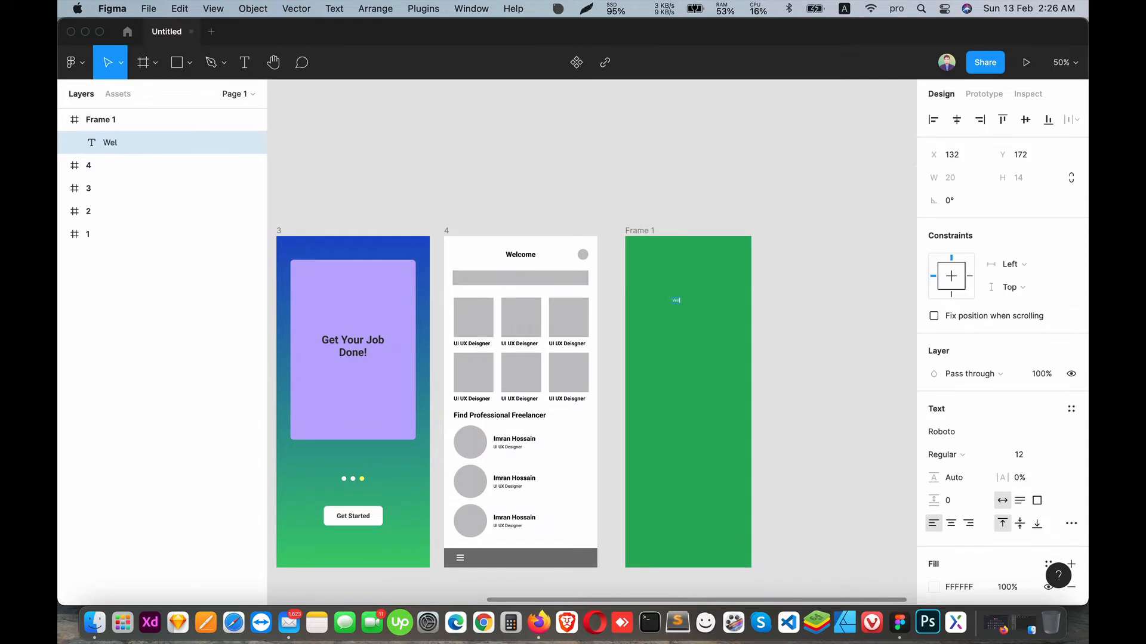
{"action": "type", "text": "C"}
{"action": "key", "text": "BackSpace"}
{"action": "type", "text": "come"}
{"action": "left_click", "coordinate": [876, 319]}
{"action": "key", "text": "super+plus"}
{"action": "left_click_drag", "start_coordinate": [797, 328], "coordinate": [658, 382]}
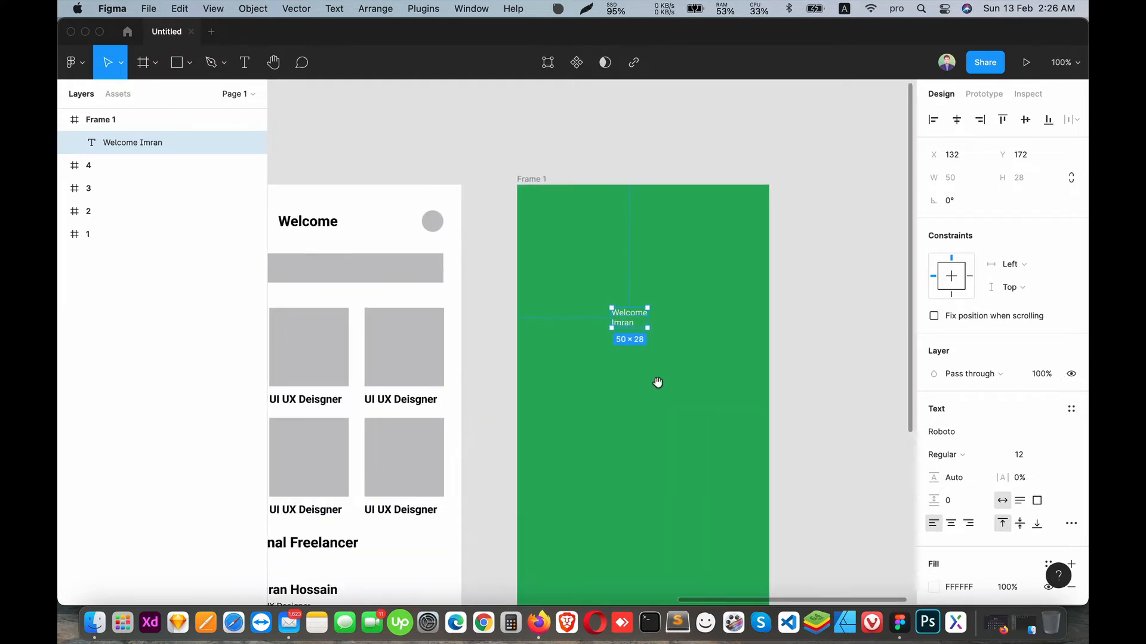
Set the welcome text to size 30 and Bold weight.
{"action": "left_click", "coordinate": [1018, 454]}
{"action": "type", "text": "30"}
{"action": "key", "text": "Return"}
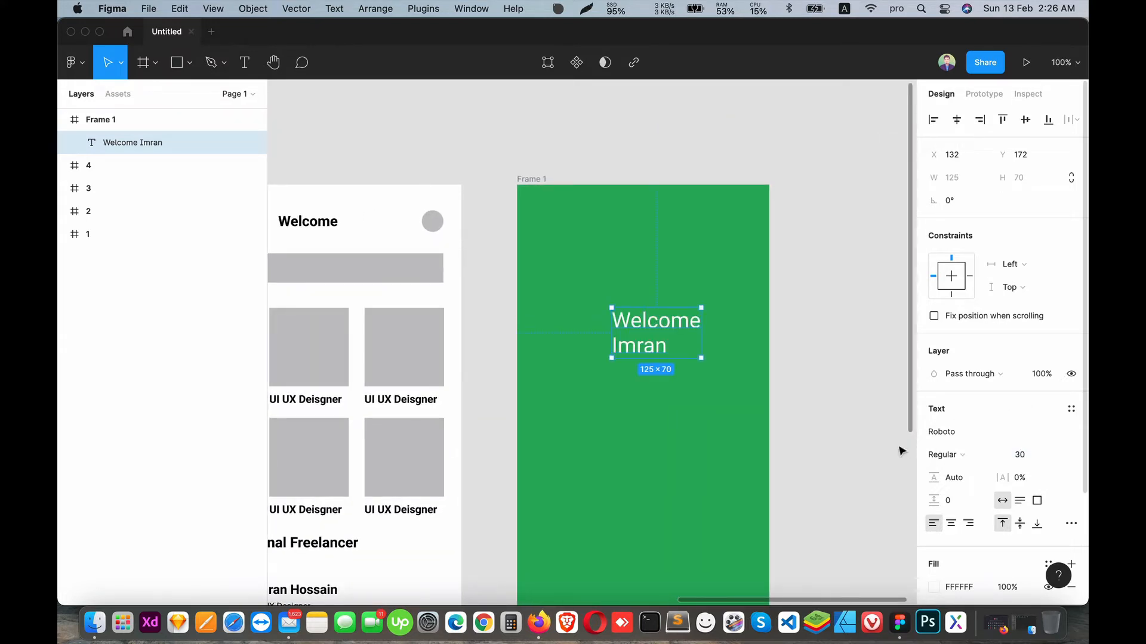
{"action": "left_click", "coordinate": [943, 454]}
{"action": "left_click", "coordinate": [955, 507]}
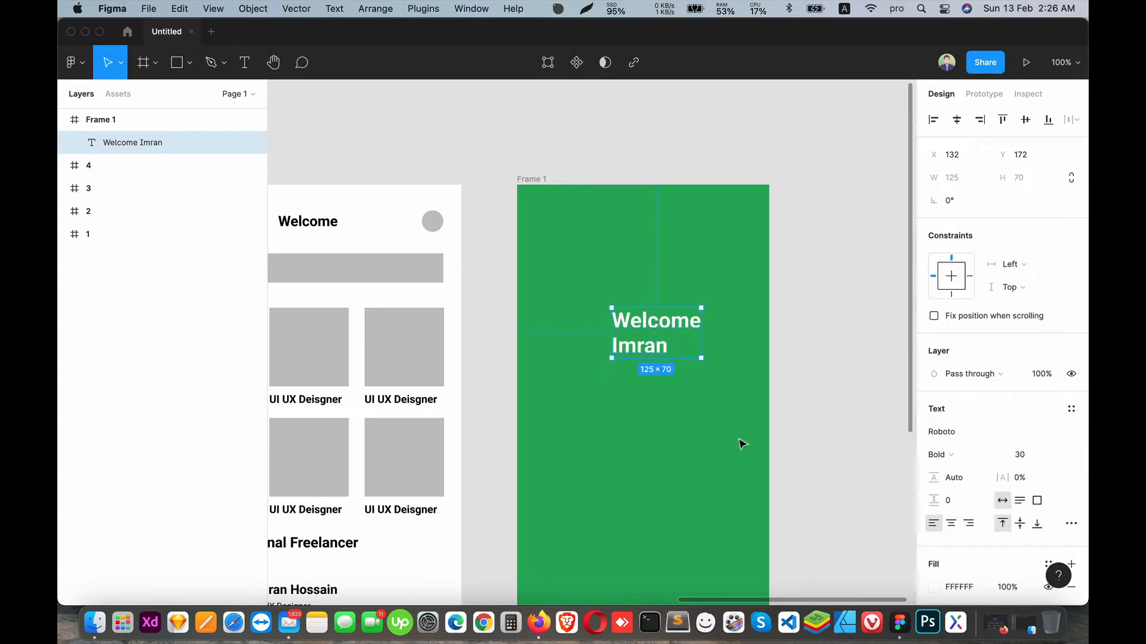
Add an exclamation mark to the end of the welcome text and move it near the frame's upper-left corner at X 57, Y 64.
{"action": "key", "text": "Return"}
{"action": "key", "text": "Right"}
{"action": "type", "text": "!"}
{"action": "key", "text": "Escape"}
{"action": "left_click_drag", "start_coordinate": [667, 316], "coordinate": [614, 249]}
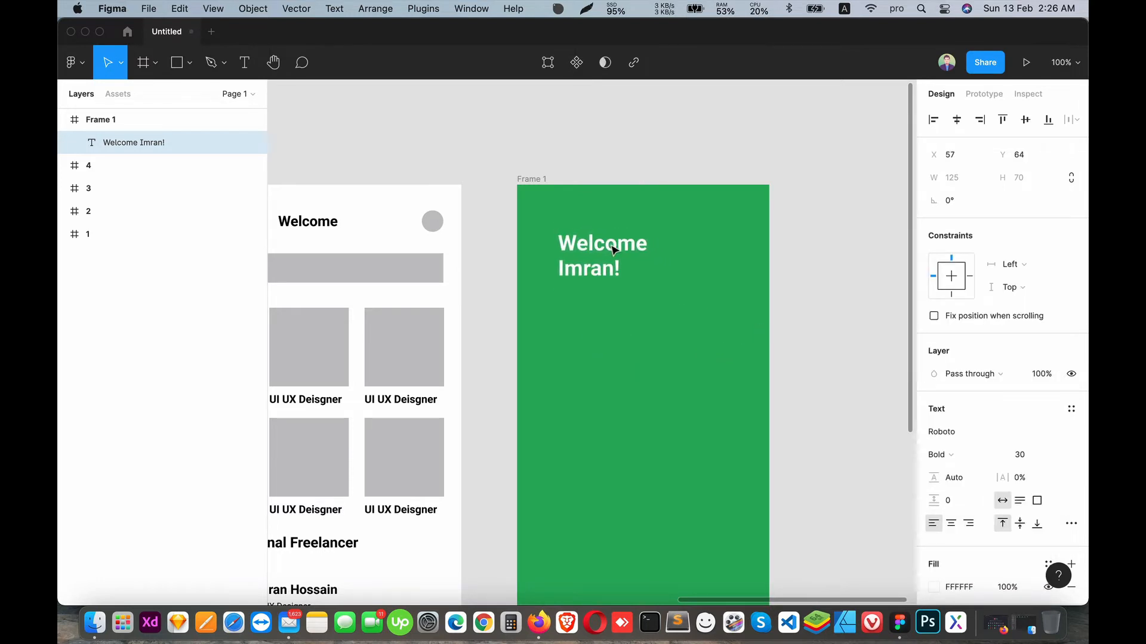
Add a seven-line text below the welcome heading reading Home, About, Profile, Jobs, Bookmark, Settings and Logout, one item per line.
{"action": "scroll", "coordinate": [615, 365], "scroll_direction": "down", "scroll_amount": 3}
{"action": "key", "text": "t"}
{"action": "left_click", "coordinate": [593, 328]}
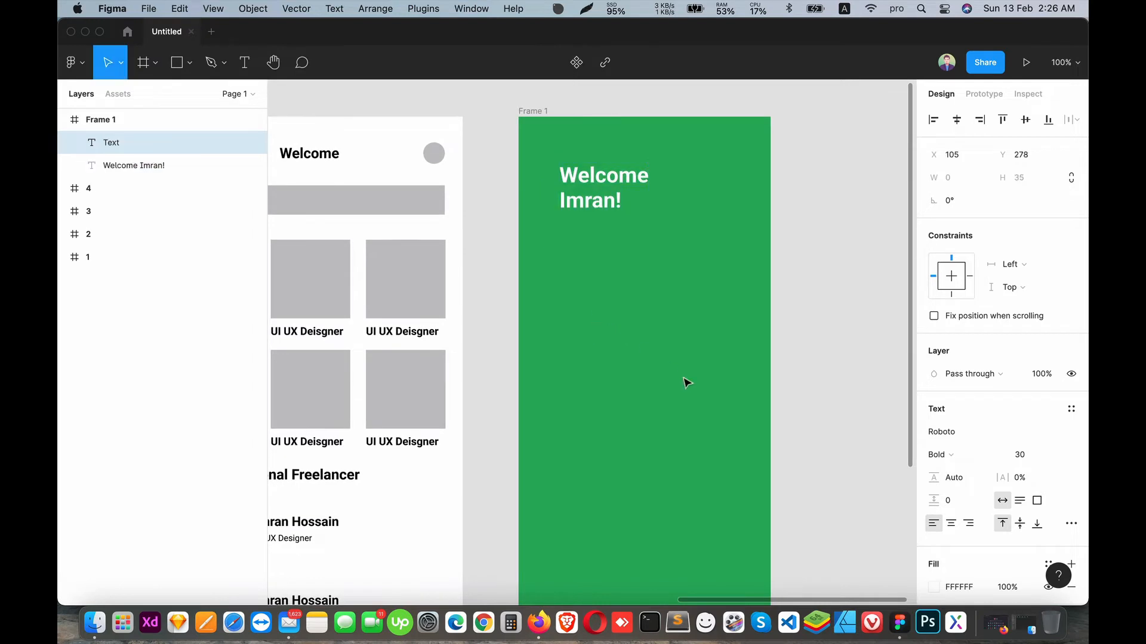
{"action": "type", "text": "Home"}
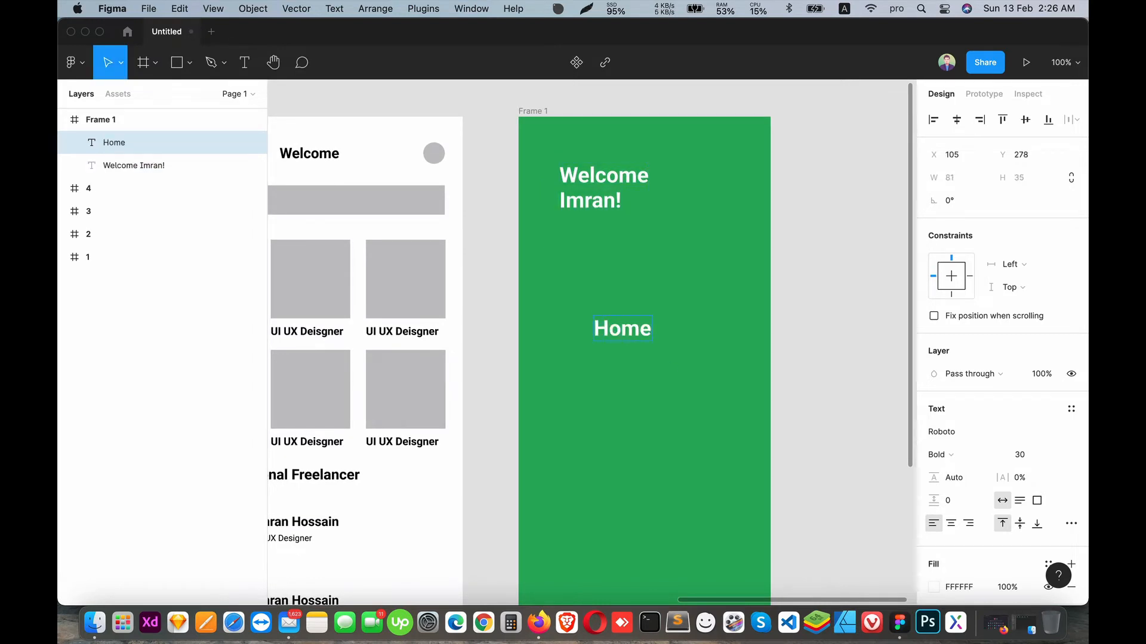
{"action": "type", "text": " About"}
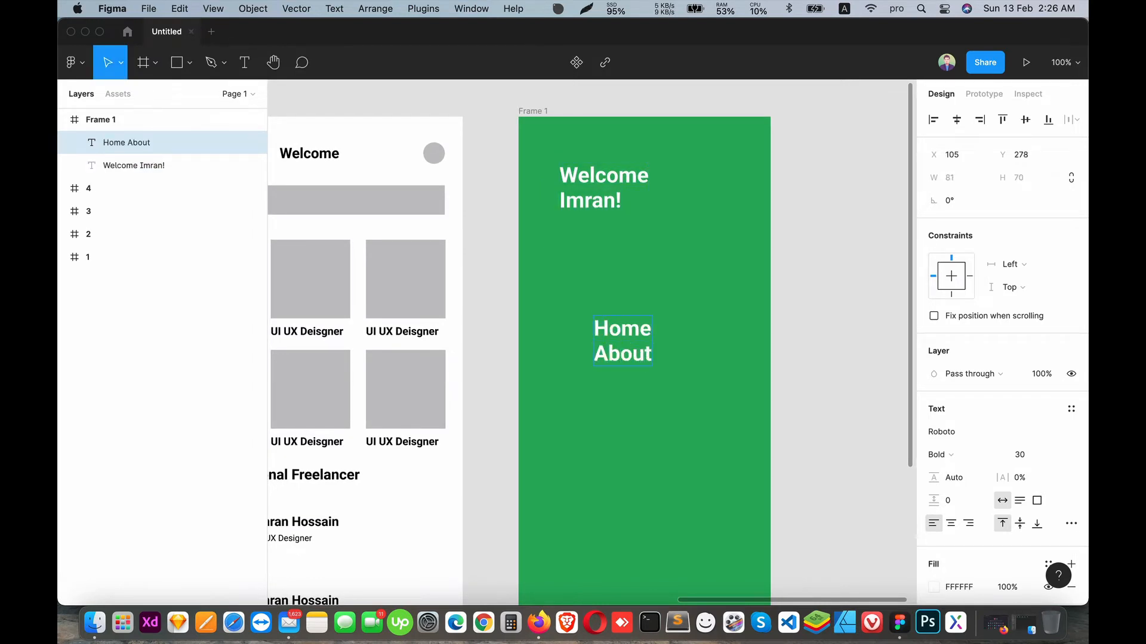
{"action": "type", "text": " S"}
{"action": "key", "text": "BackSpace"}
{"action": "type", "text": "Pro"}
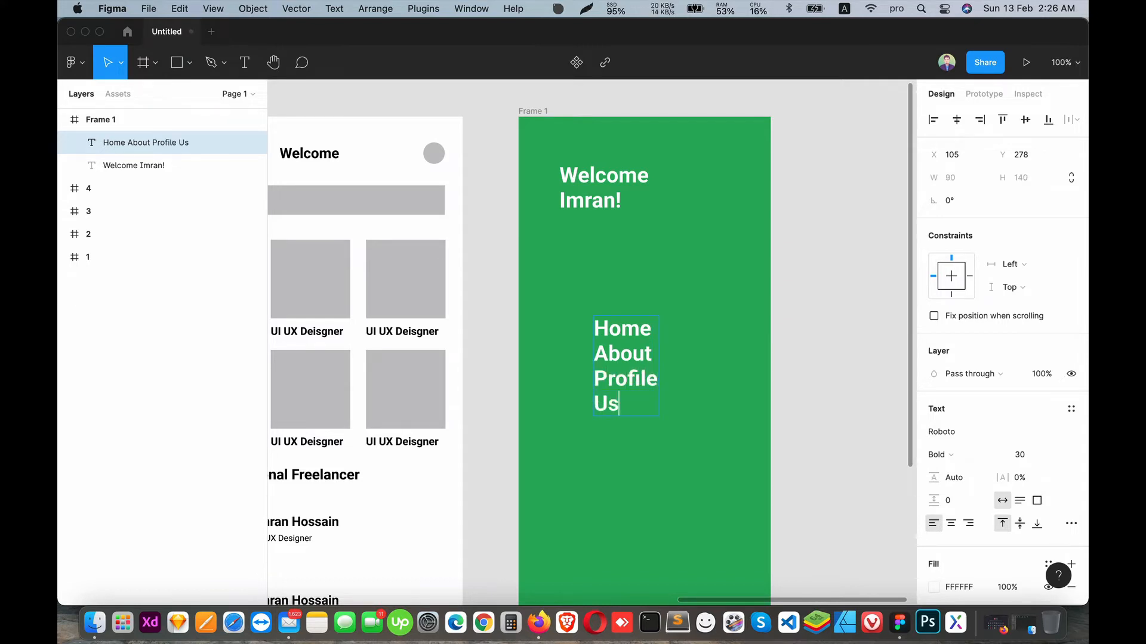
{"action": "type", "text": "file"}
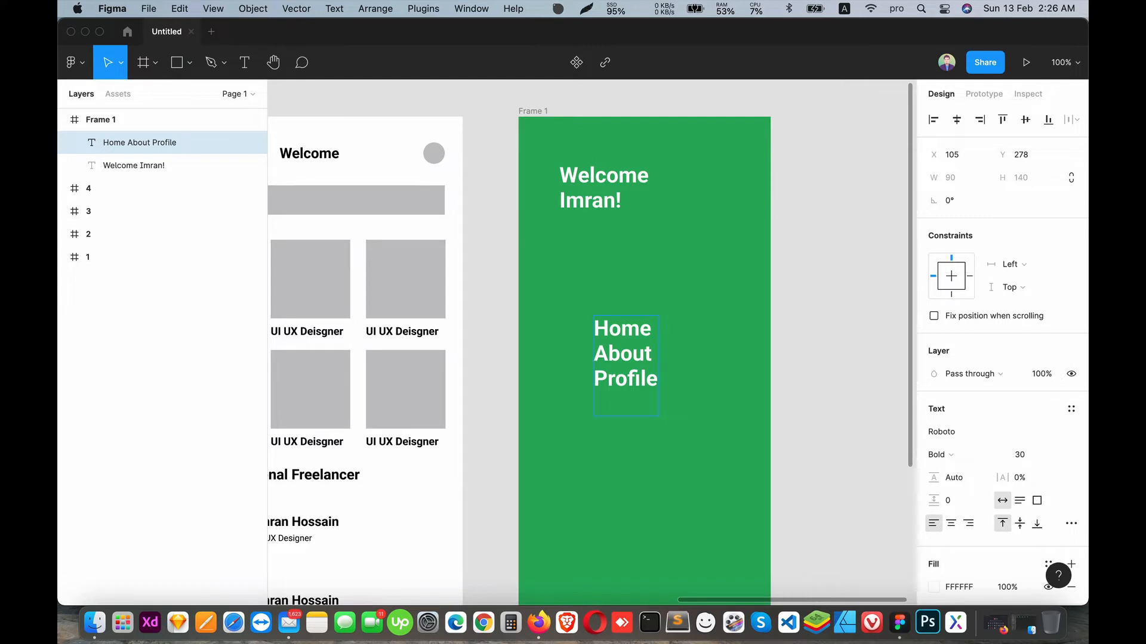
{"action": "type", "text": " Jobs"}
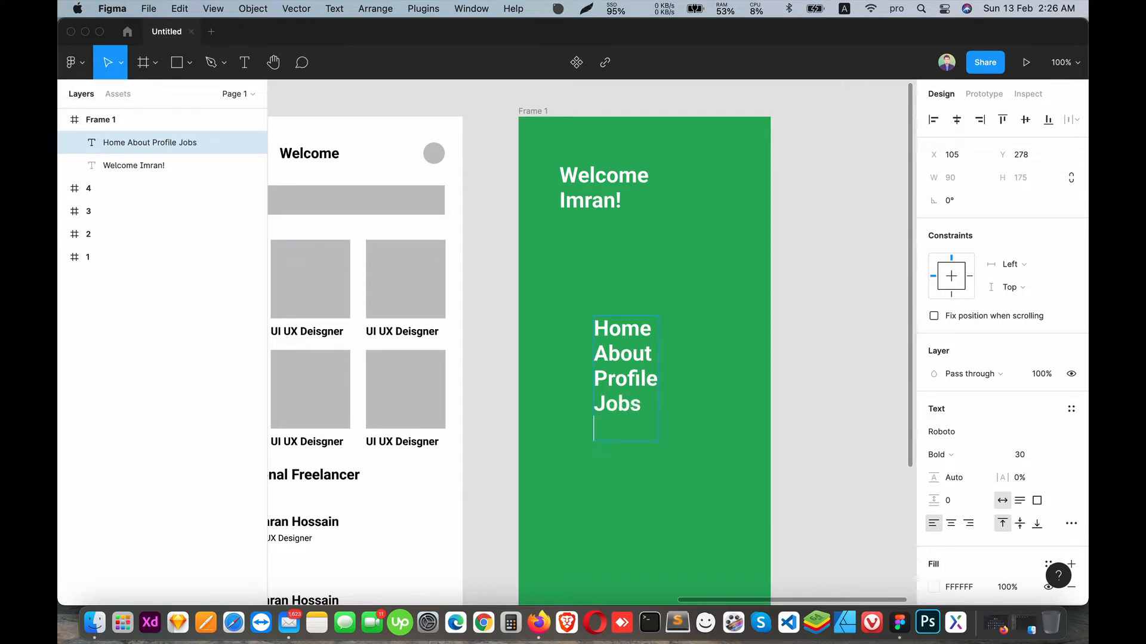
{"action": "type", "text": "Bookmark"}
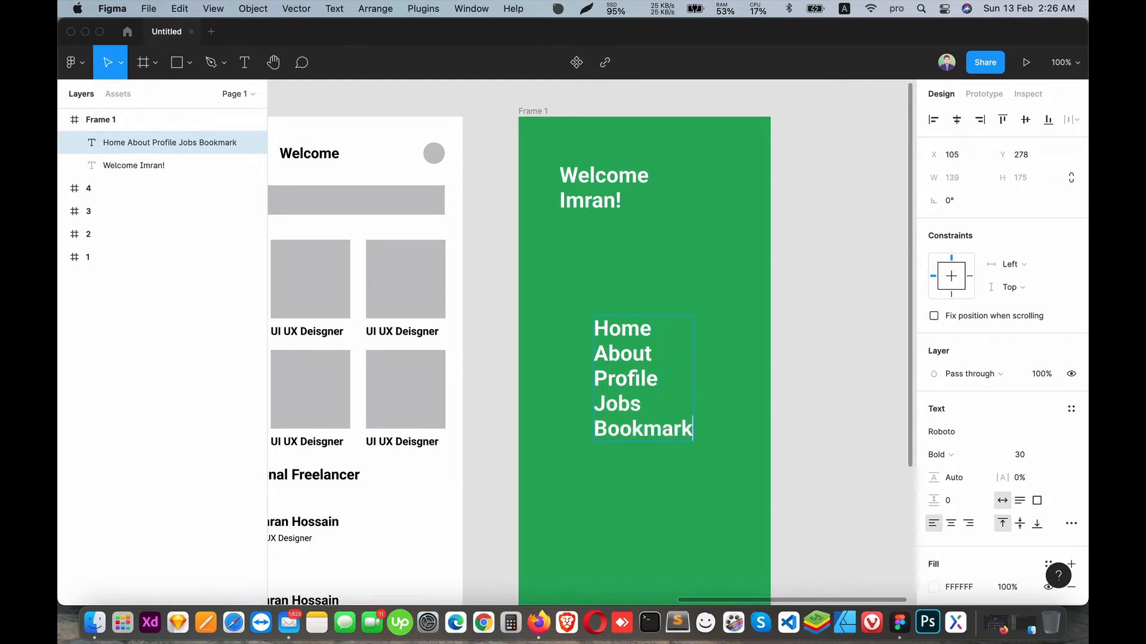
{"action": "type", "text": "Setti"}
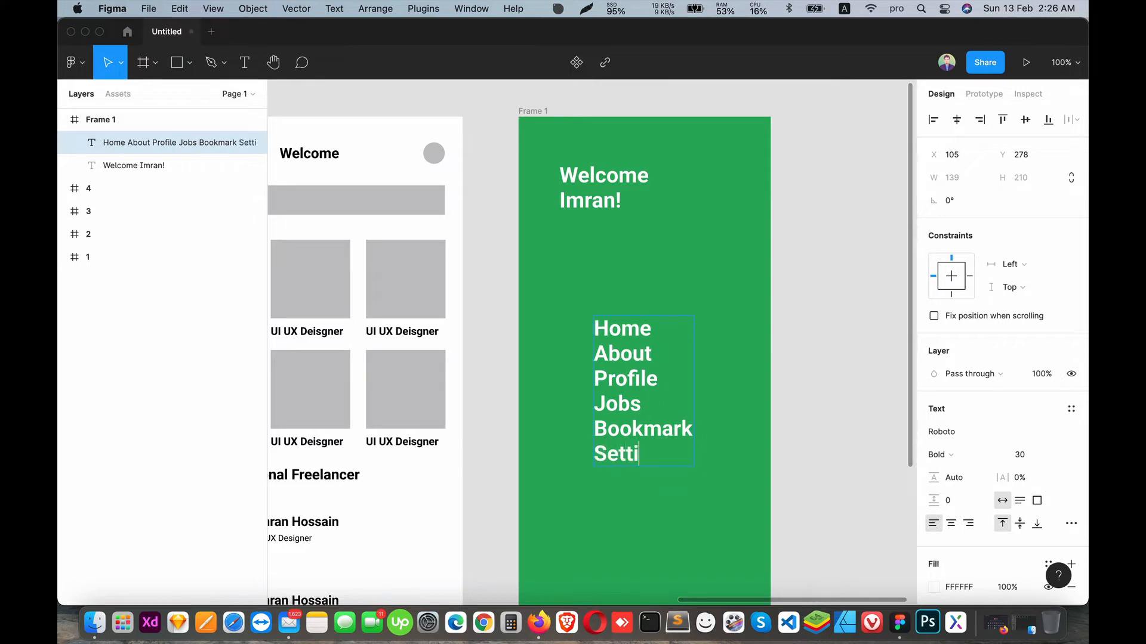
{"action": "type", "text": "ngs"}
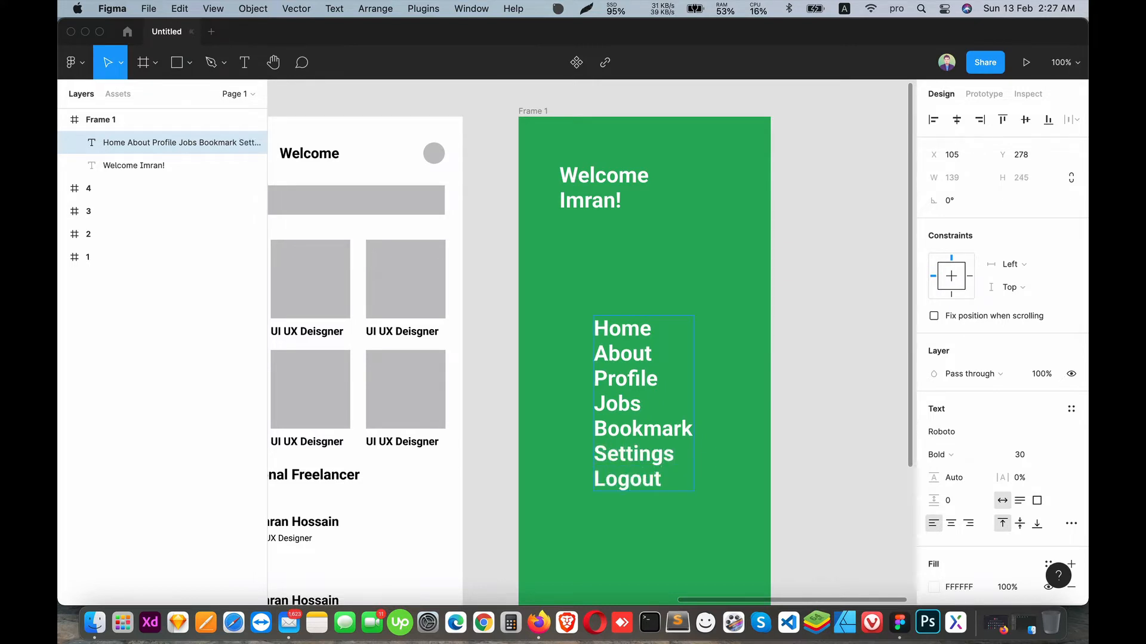
{"action": "type", "text": " Logout"}
{"action": "key", "text": "Escape"}
Set the menu list text to size 18 and Medium weight.
{"action": "left_click", "coordinate": [1021, 455]}
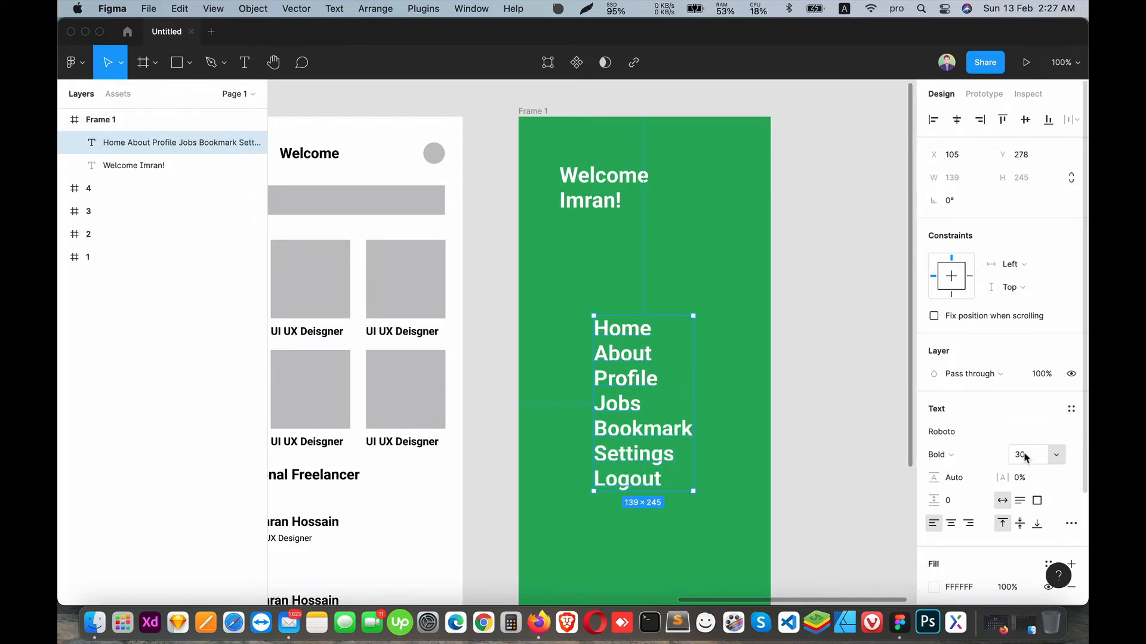
{"action": "type", "text": "18"}
{"action": "key", "text": "Return"}
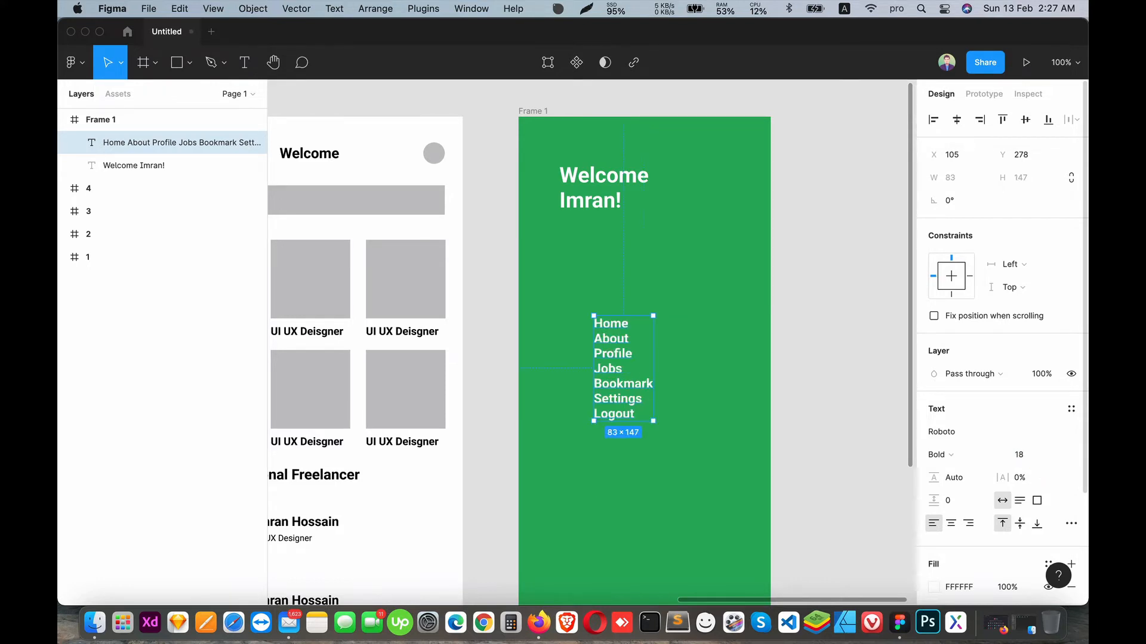
{"action": "left_click", "coordinate": [940, 454]}
{"action": "left_click", "coordinate": [973, 428]}
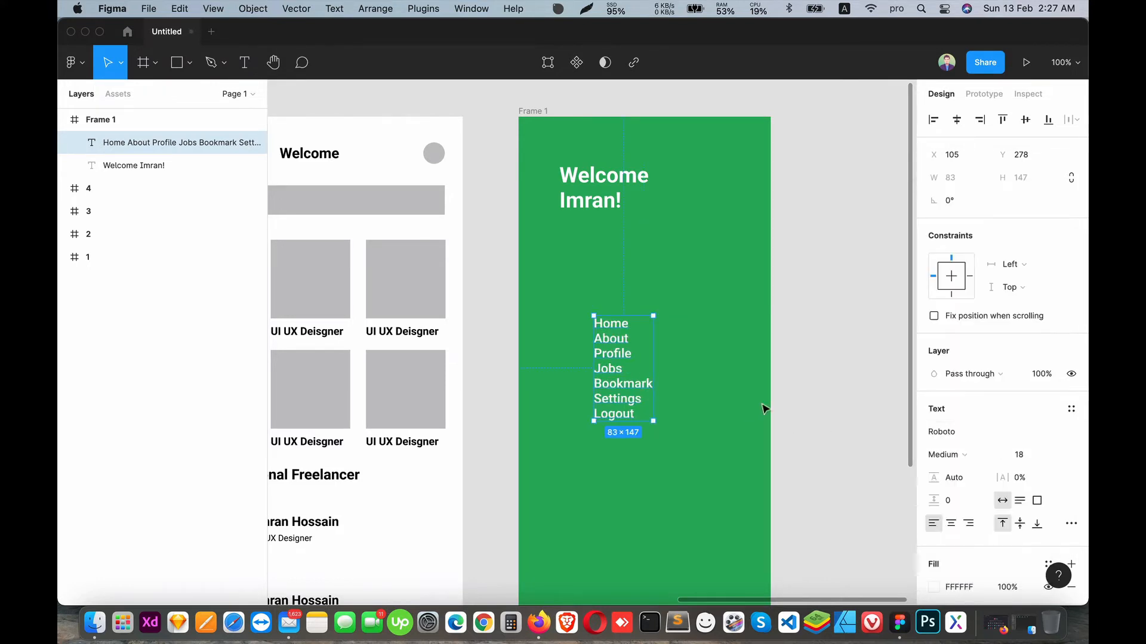
Try line heights of 60, 30 and 40 on the menu list text.
{"action": "left_click", "coordinate": [969, 484]}
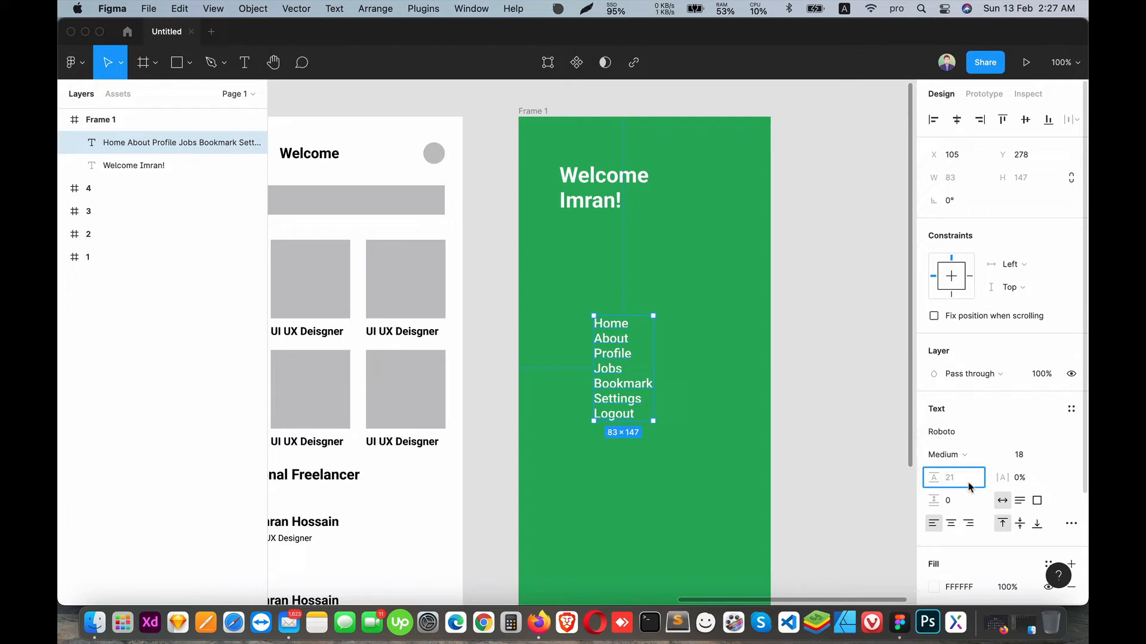
{"action": "type", "text": "60"}
{"action": "key", "text": "Return"}
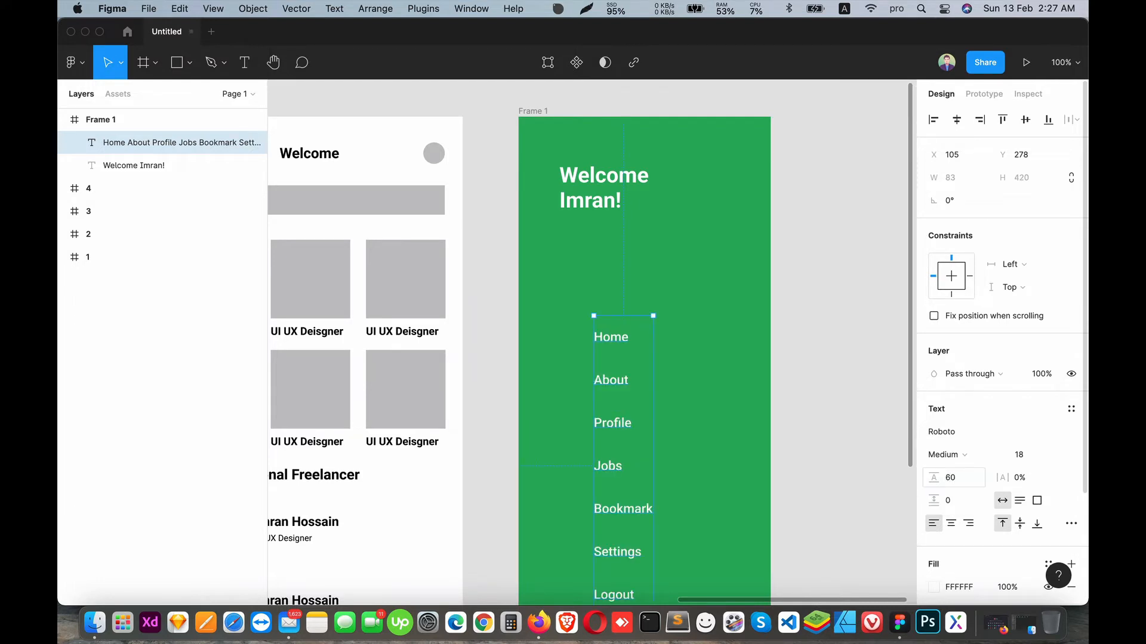
{"action": "left_click", "coordinate": [973, 482]}
{"action": "type", "text": "30"}
{"action": "key", "text": "Return"}
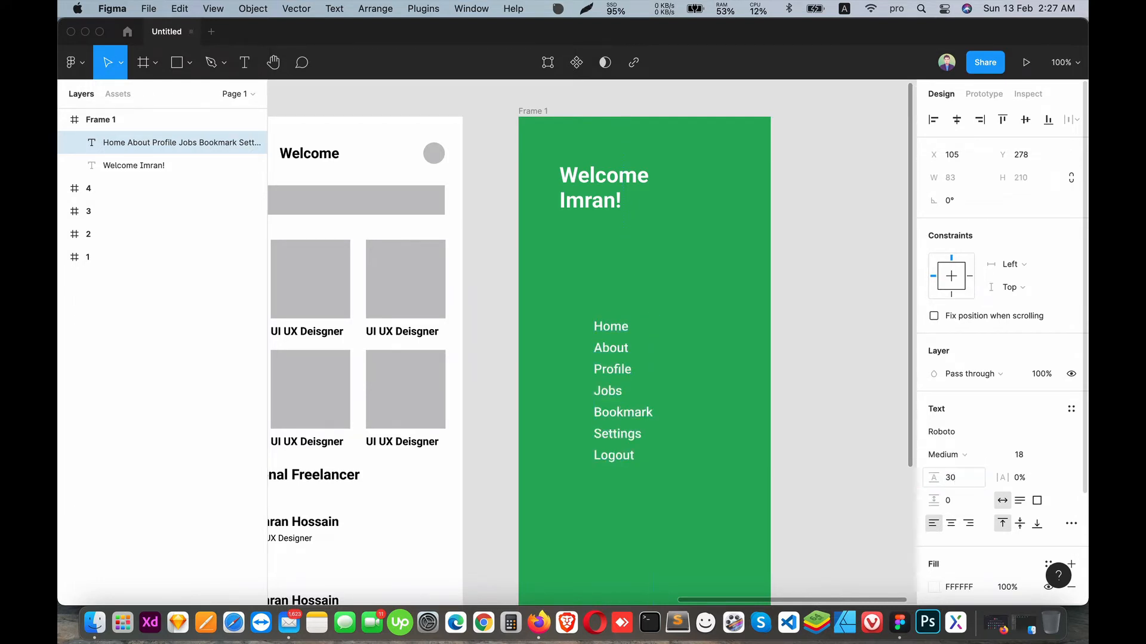
{"action": "left_click", "coordinate": [963, 479]}
{"action": "type", "text": "40"}
{"action": "key", "text": "Return"}
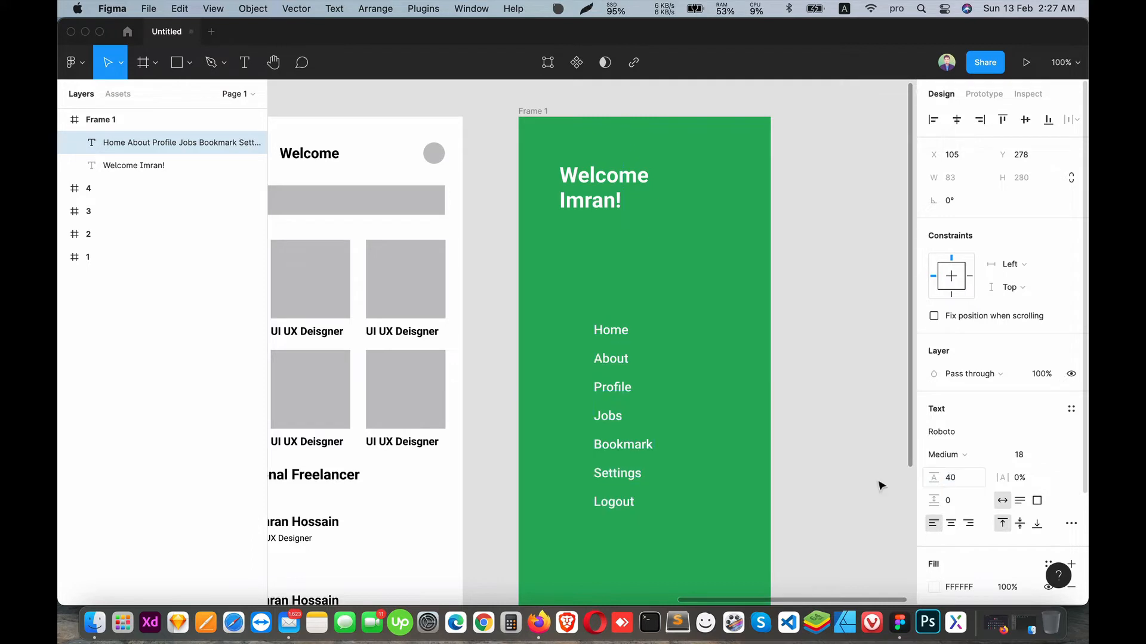
Set the menu list's line height to 50 and align it under the welcome heading at X 57, Y 227.
{"action": "left_click", "coordinate": [960, 483]}
{"action": "type", "text": "5"}
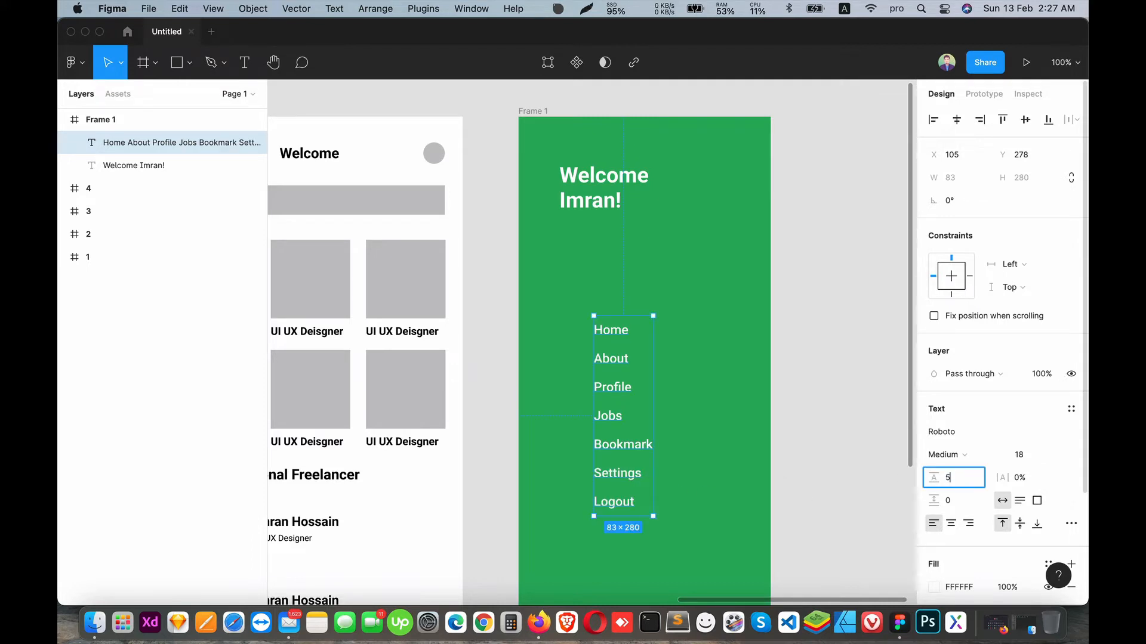
{"action": "type", "text": "0"}
{"action": "key", "text": "Return"}
{"action": "scroll", "coordinate": [742, 473], "scroll_direction": "down", "scroll_amount": 4}
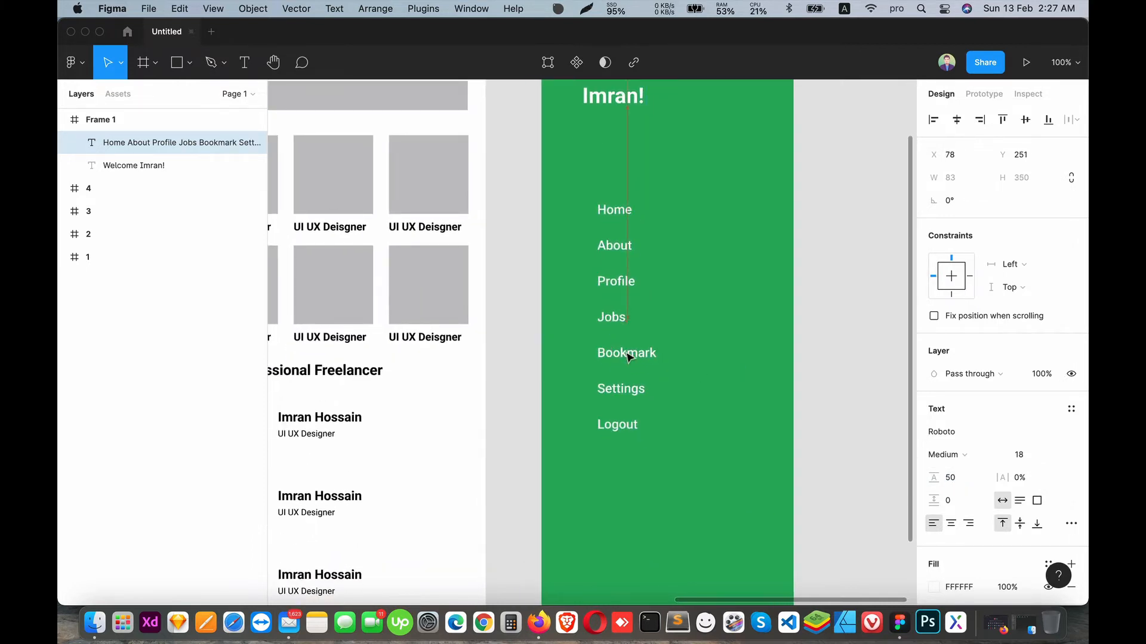
{"action": "left_click_drag", "start_coordinate": [630, 356], "coordinate": [617, 341]}
{"action": "mouse_move", "coordinate": [714, 391]}
{"action": "left_mouse_down"}
{"action": "mouse_move", "coordinate": [698, 566]}
{"action": "mouse_move", "coordinate": [701, 410]}
{"action": "left_mouse_up"}
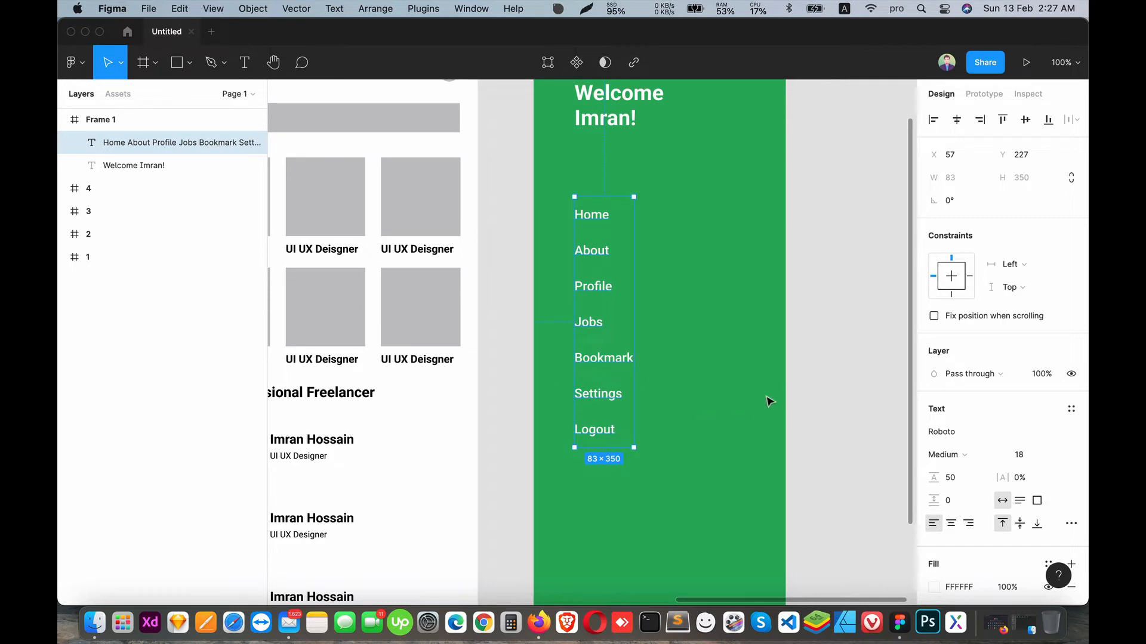
{"action": "left_click", "coordinate": [711, 457]}
{"action": "scroll", "coordinate": [700, 468], "scroll_direction": "down", "scroll_amount": 5}
{"action": "scroll", "coordinate": [700, 471], "scroll_direction": "up", "scroll_amount": 5}
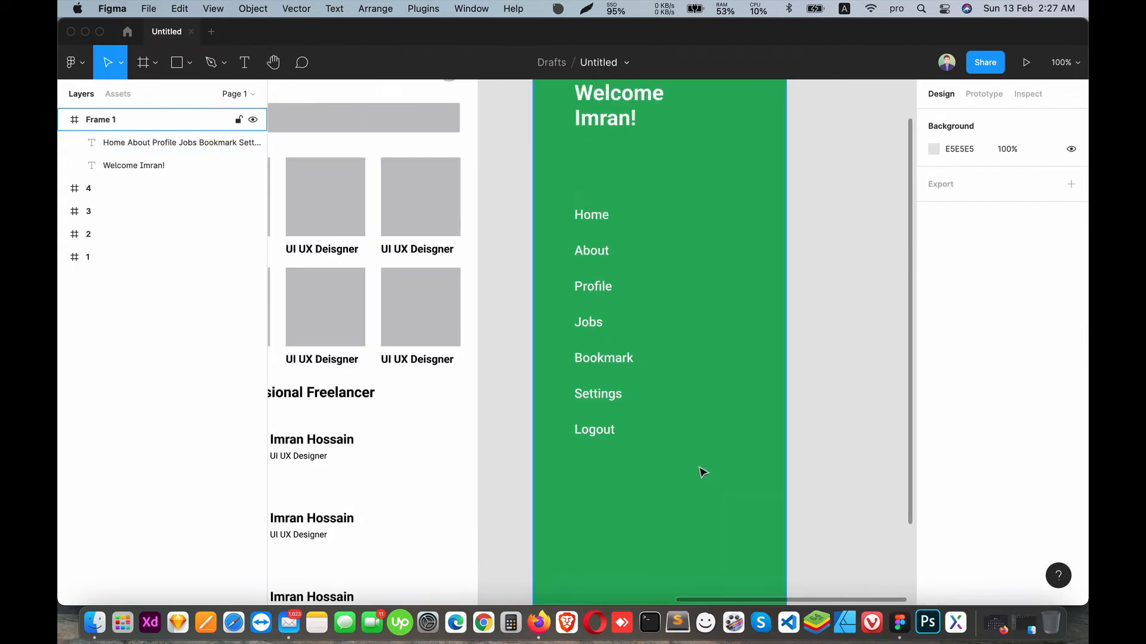
{"action": "key", "text": "super+minus"}
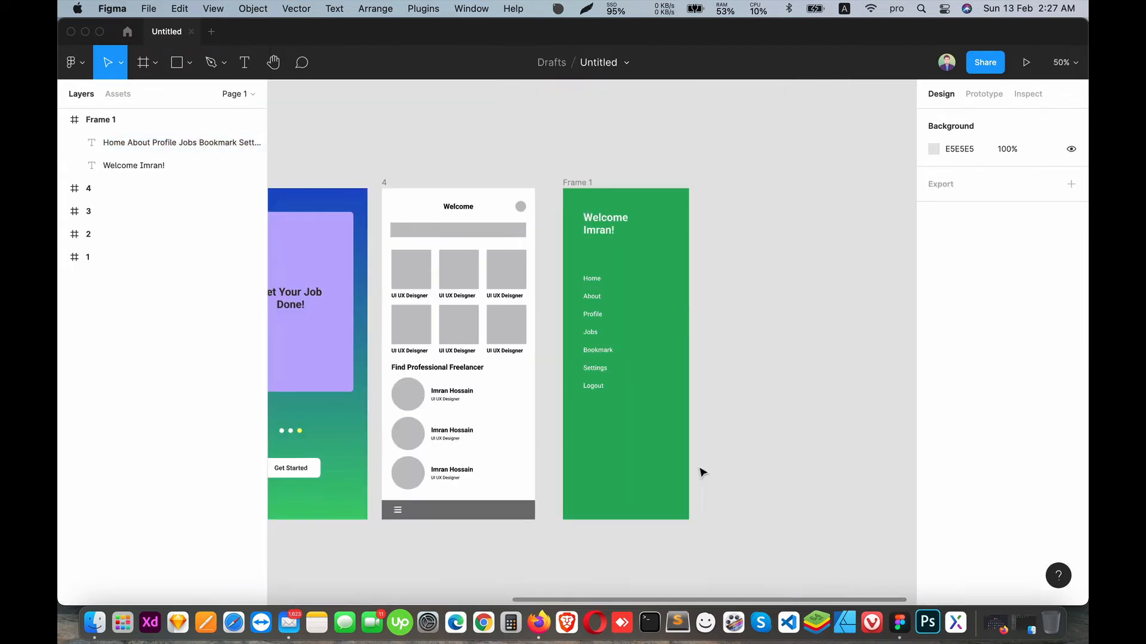
{"action": "left_click", "coordinate": [190, 63]}
{"action": "left_click", "coordinate": [670, 225]}
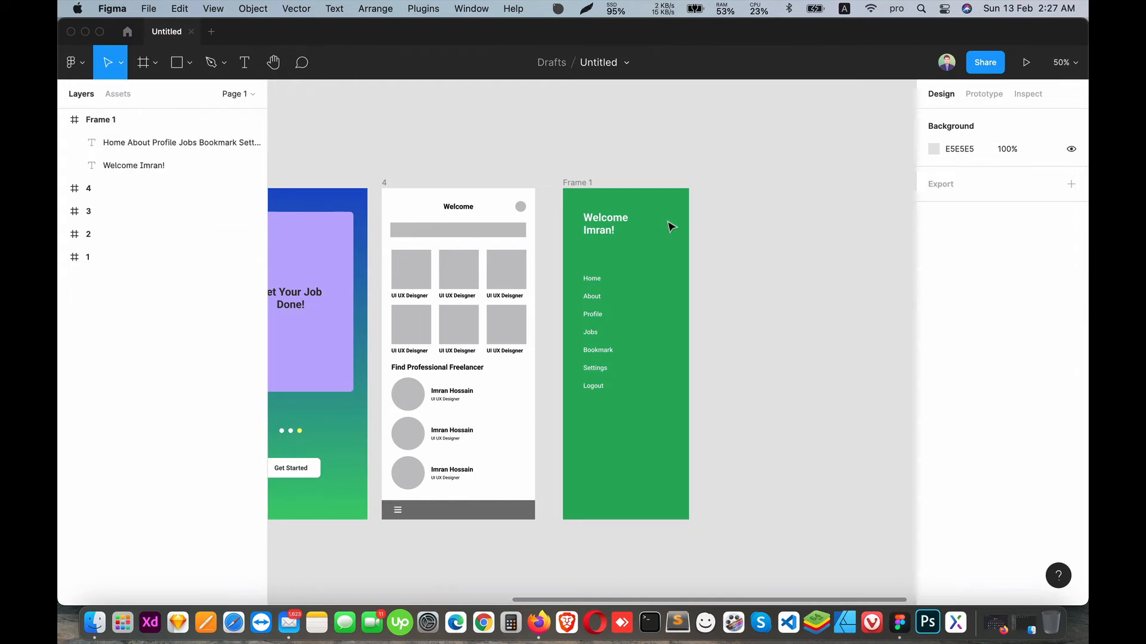
Add an X text as a close mark near the green frame's upper-right corner.
{"action": "key", "text": "super+plus"}
{"action": "left_click_drag", "start_coordinate": [683, 208], "coordinate": [586, 423]}
{"action": "key", "text": "t"}
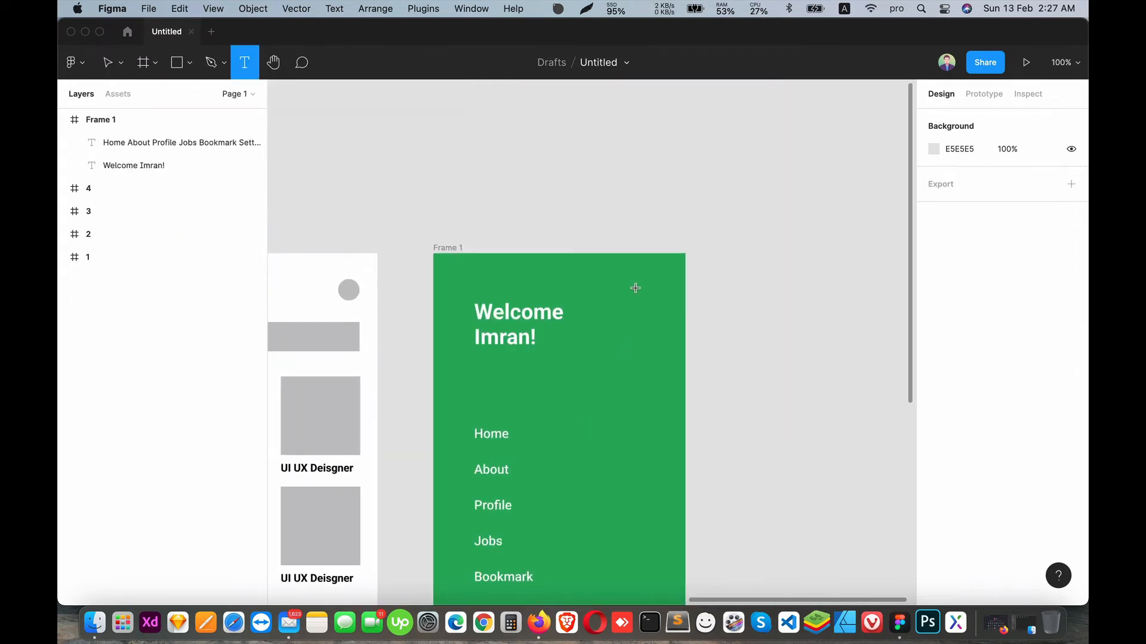
{"action": "left_click", "coordinate": [635, 290]}
{"action": "type", "text": "X"}
{"action": "key", "text": "Escape"}
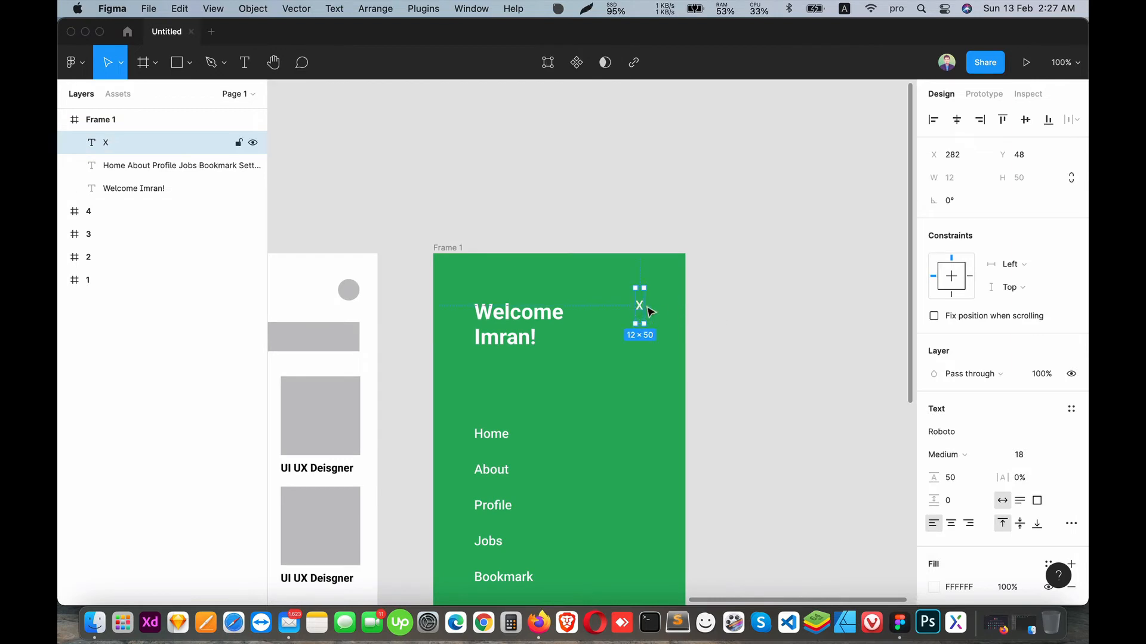
Set the X close mark's font size to 30 and its line height to Auto.
{"action": "left_click", "coordinate": [1028, 457]}
{"action": "key", "text": "Return"}
{"action": "left_click", "coordinate": [1016, 457]}
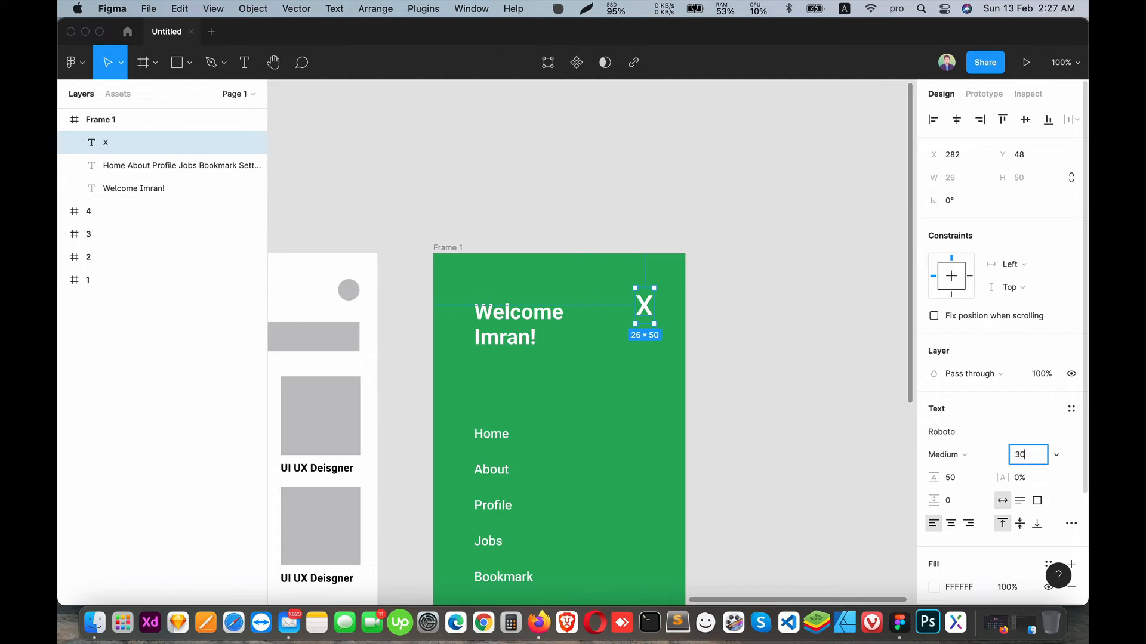
{"action": "key", "text": "Return"}
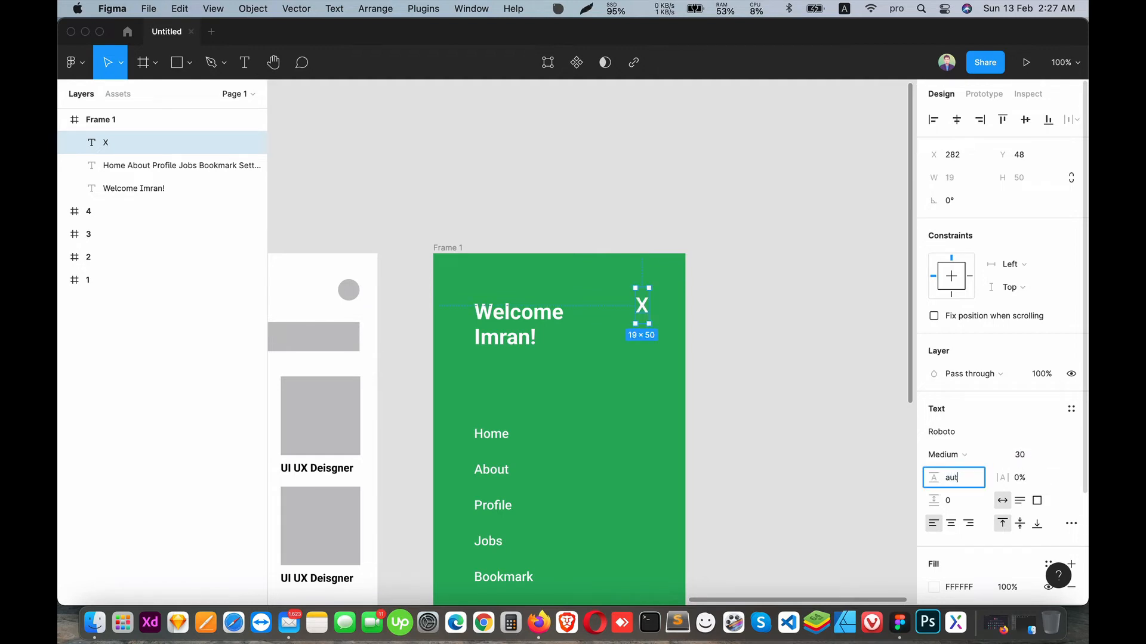
{"action": "type", "text": "auto"}
{"action": "key", "text": "Return"}
{"action": "left_click", "coordinate": [747, 295]}
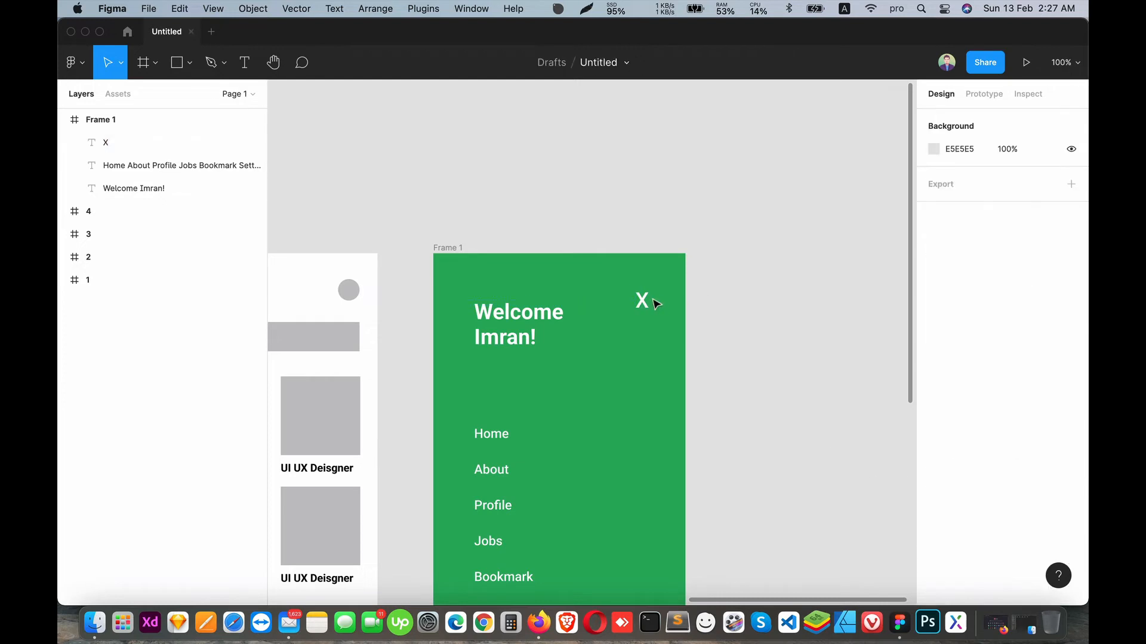
Move the X close mark into the green frame's upper-right corner and set its font size to 20.
{"action": "left_click", "coordinate": [656, 297]}
{"action": "left_click_drag", "start_coordinate": [655, 297], "coordinate": [678, 272]}
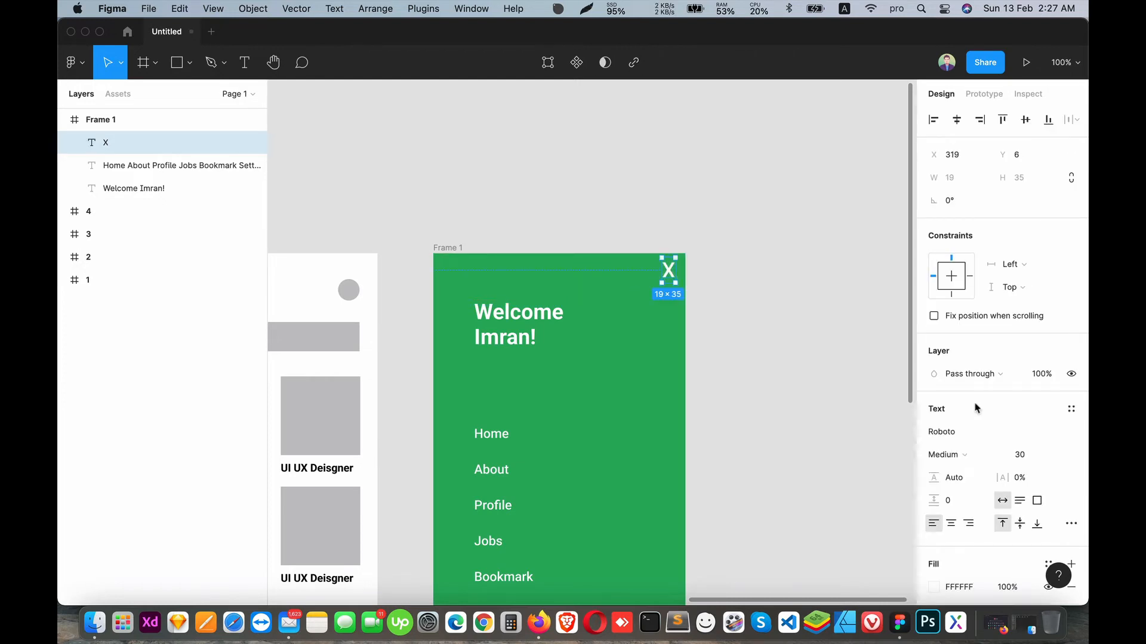
{"action": "left_click", "coordinate": [1036, 456]}
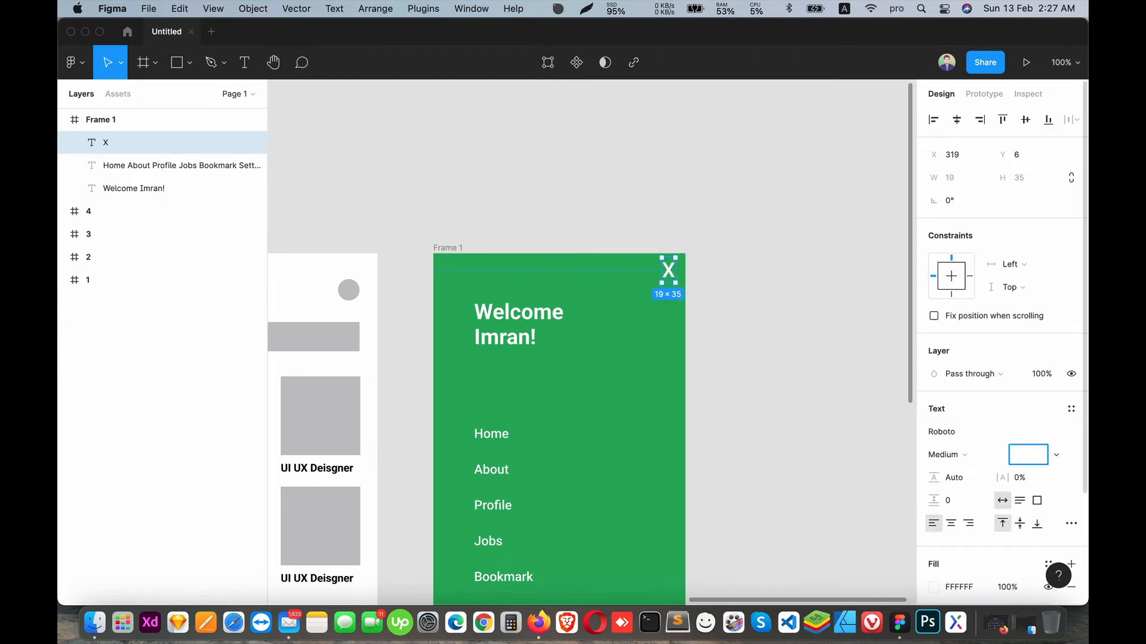
{"action": "type", "text": "20"}
{"action": "key", "text": "Return"}
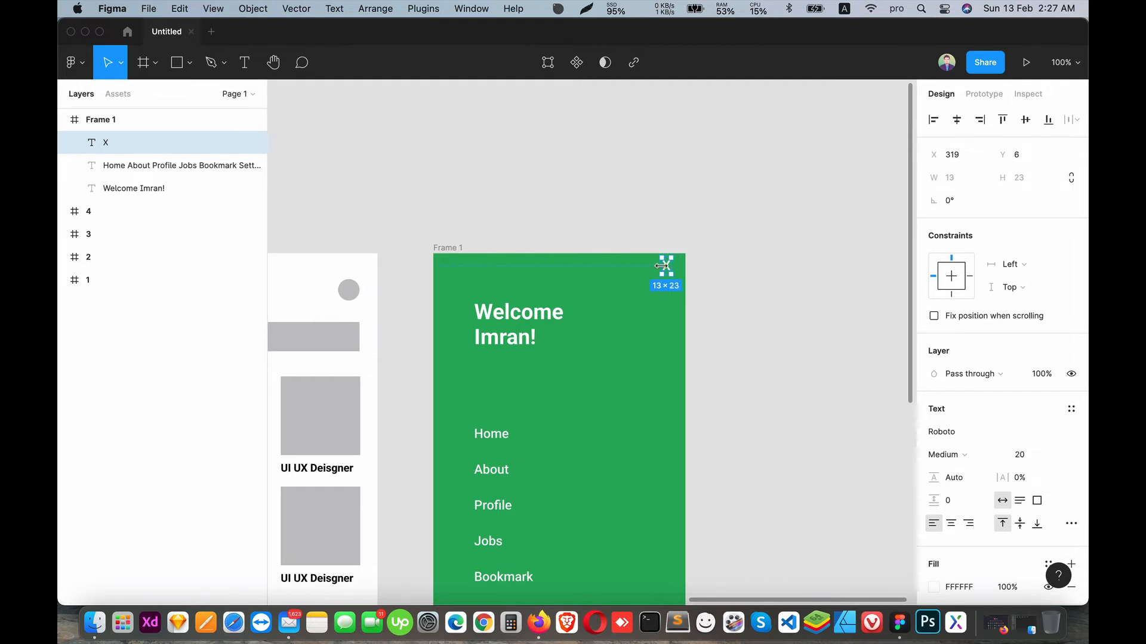
{"action": "left_click", "coordinate": [634, 417]}
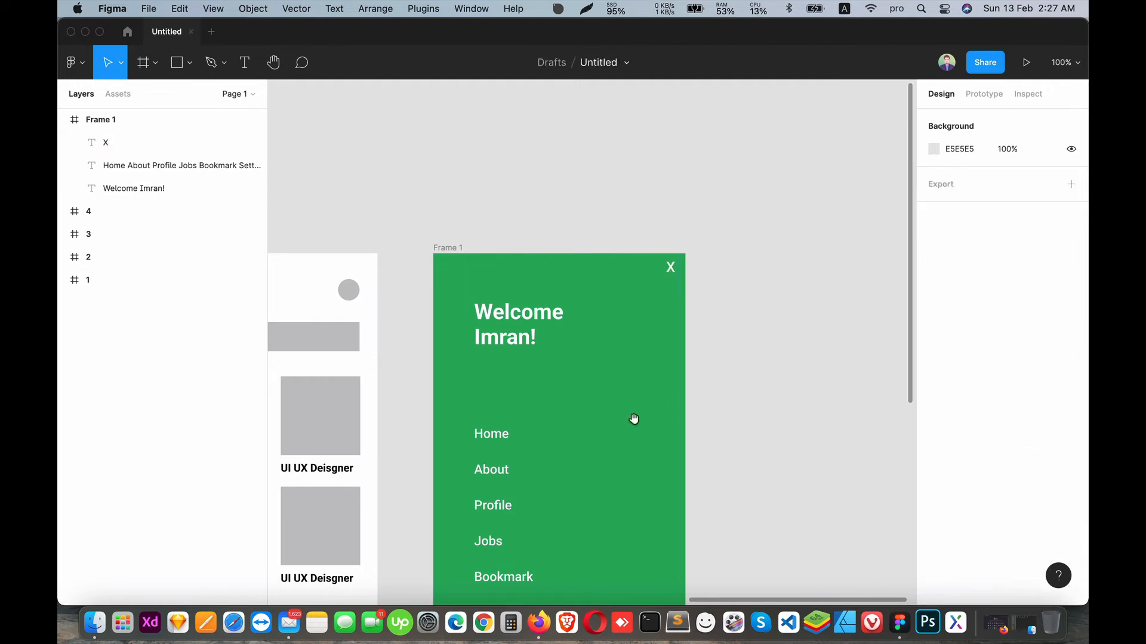
Rename the green frame as menu and move it closer to frame 4, at X 1452, Y -402.
{"action": "left_click_drag", "start_coordinate": [608, 430], "coordinate": [690, 337]}
{"action": "key", "text": "super+minus"}
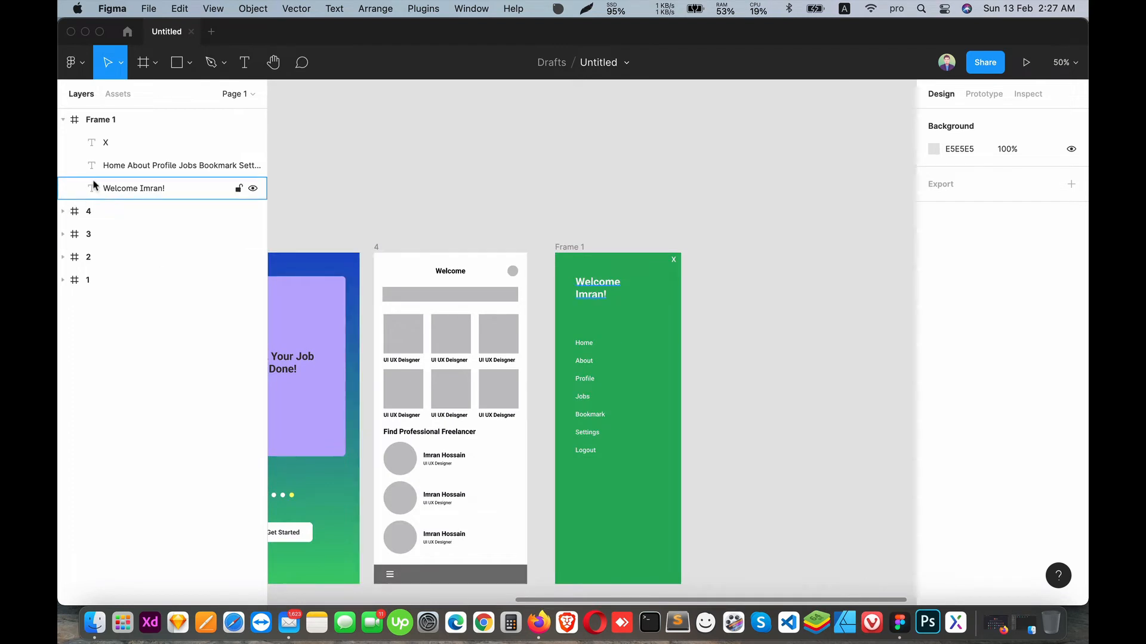
{"action": "left_click", "coordinate": [63, 119]}
{"action": "double_click", "coordinate": [101, 121]}
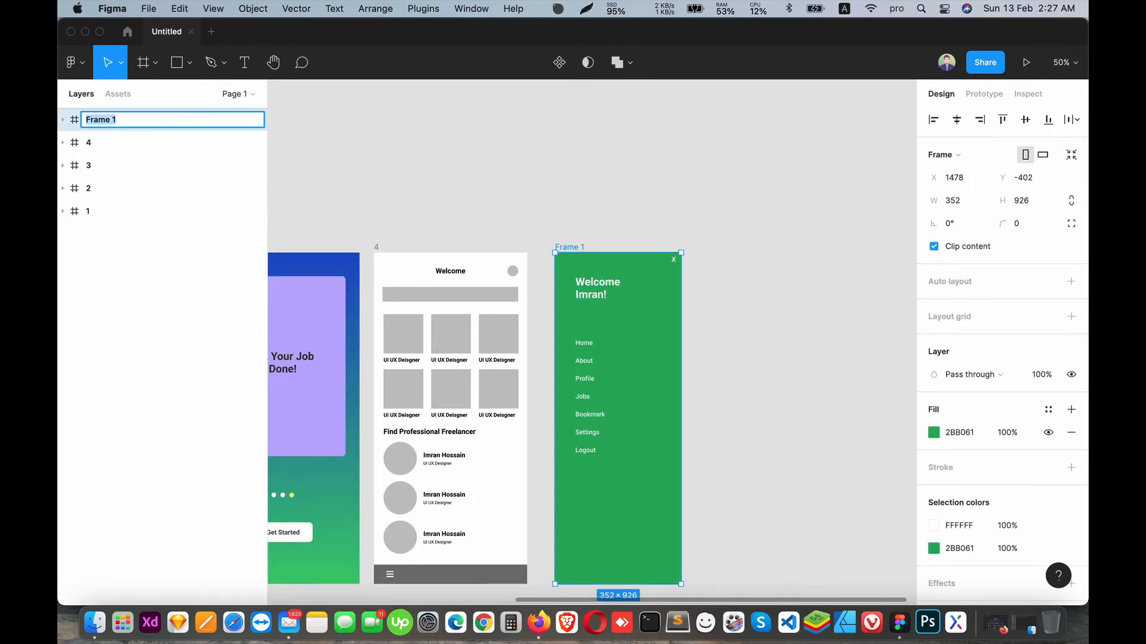
{"action": "key", "text": "Return"}
{"action": "left_click", "coordinate": [719, 369]}
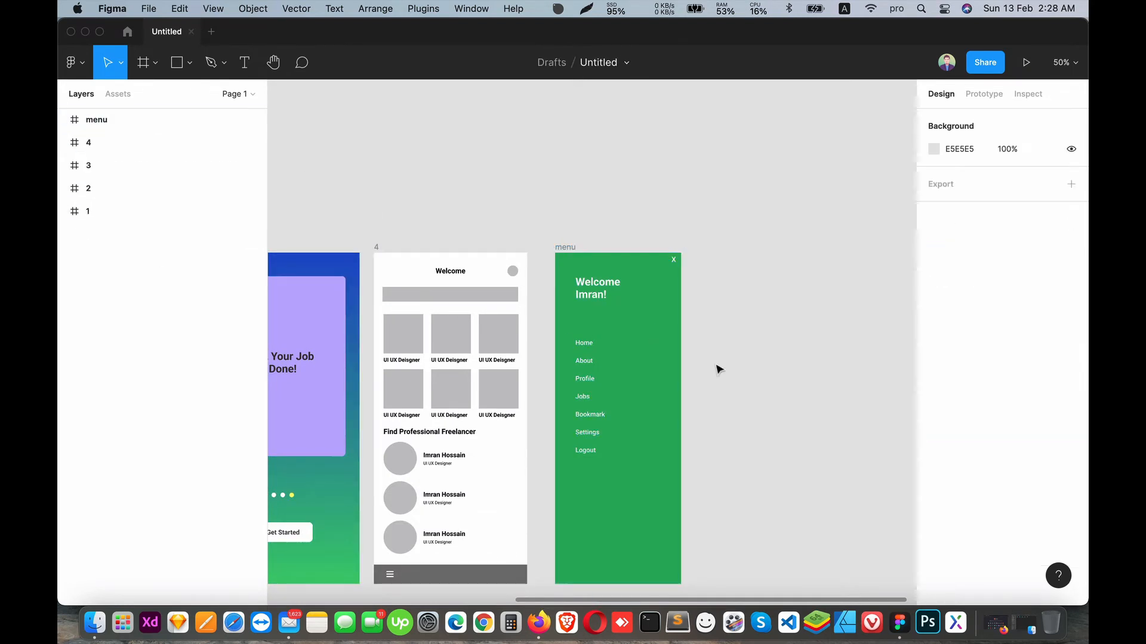
{"action": "left_click_drag", "start_coordinate": [575, 248], "coordinate": [565, 251]}
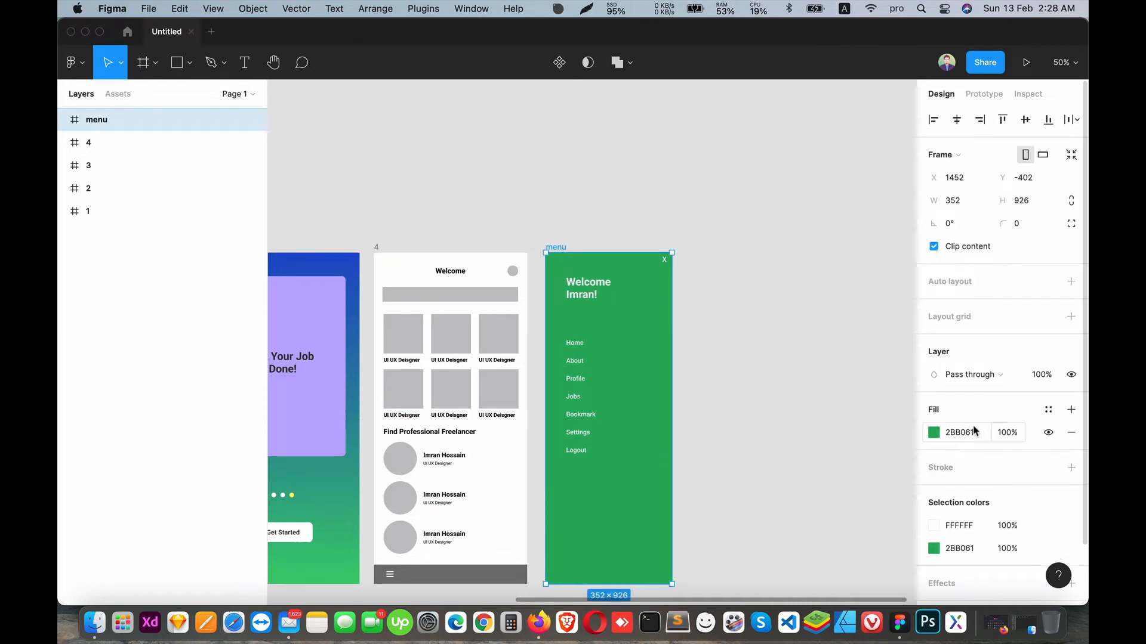
Darken the menu frame's fill to the deep green 10552C.
{"action": "left_click", "coordinate": [934, 432]}
{"action": "left_click_drag", "start_coordinate": [813, 339], "coordinate": [885, 368]}
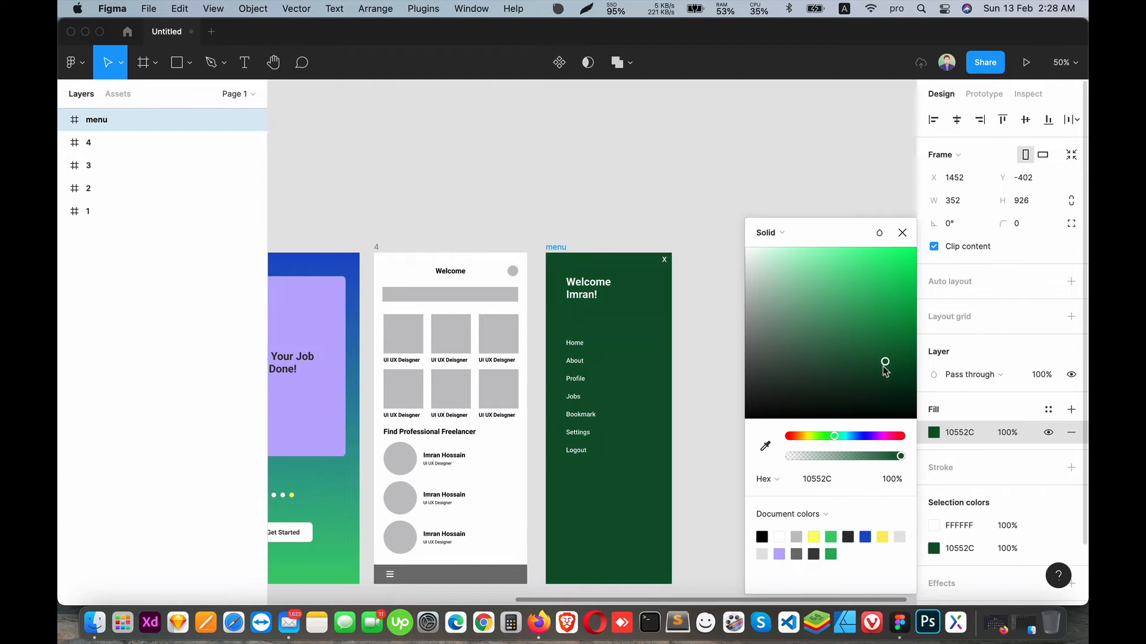
{"action": "left_click", "coordinate": [720, 194]}
Link the Get Started button on frame 3 to frame 4 with an on-tap Navigate to interaction.
{"action": "scroll", "coordinate": [701, 304], "scroll_direction": "left", "scroll_amount": 3}
{"action": "scroll", "coordinate": [702, 304], "scroll_direction": "up", "scroll_amount": 2}
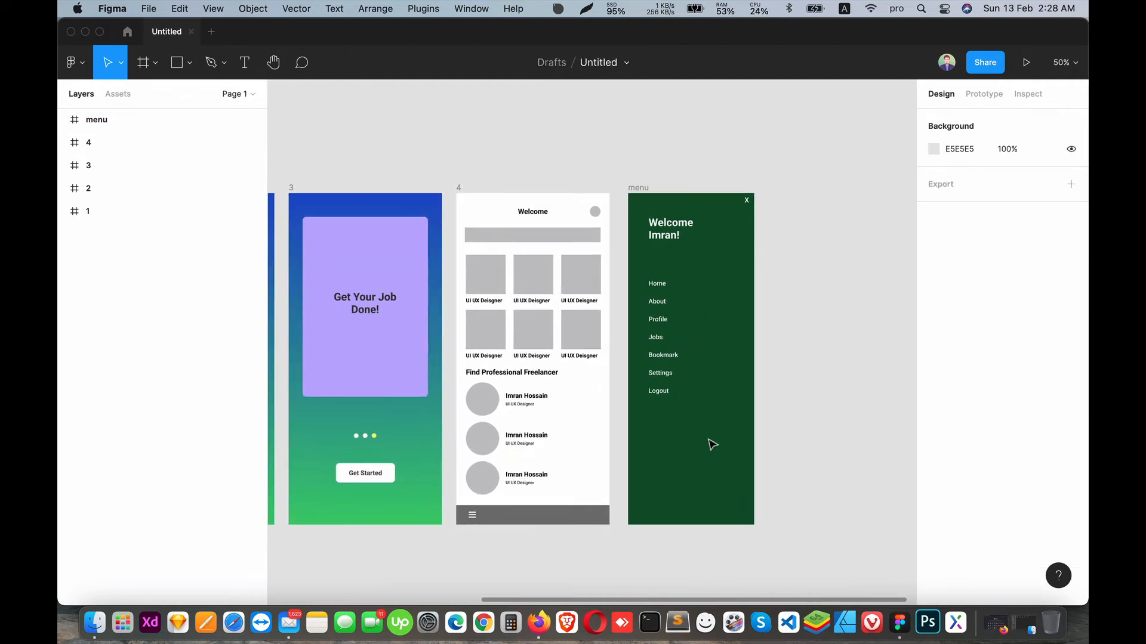
{"action": "scroll", "coordinate": [550, 276], "scroll_direction": "left", "scroll_amount": 4}
{"action": "scroll", "coordinate": [550, 276], "scroll_direction": "down", "scroll_amount": 1}
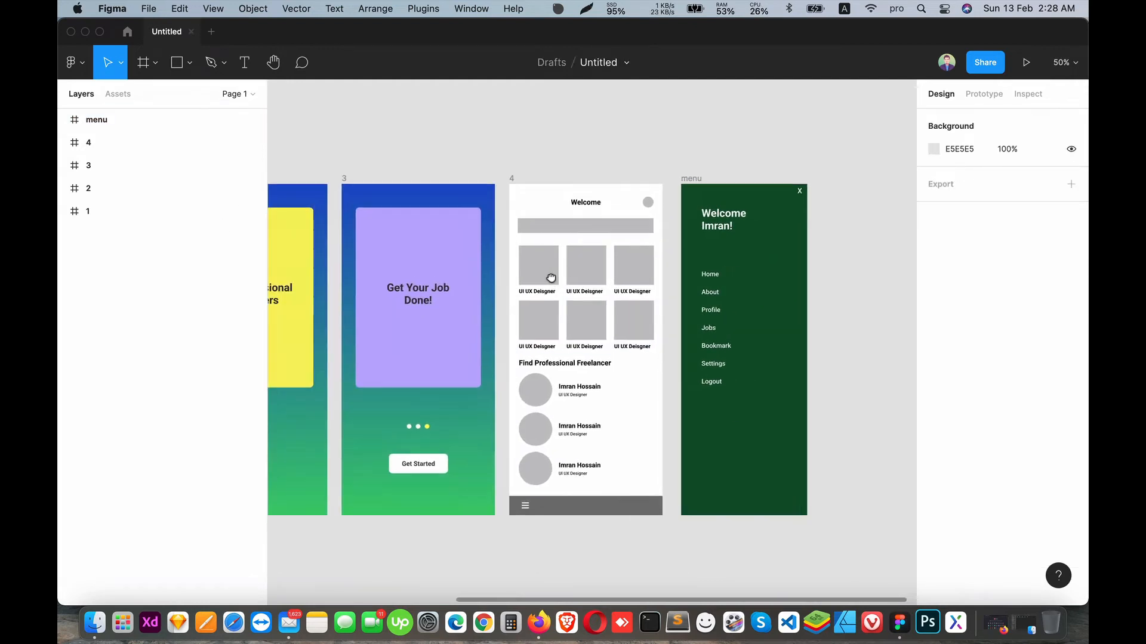
{"action": "scroll", "coordinate": [460, 389], "scroll_direction": "down", "scroll_amount": 2}
{"action": "scroll", "coordinate": [460, 389], "scroll_direction": "left", "scroll_amount": 1}
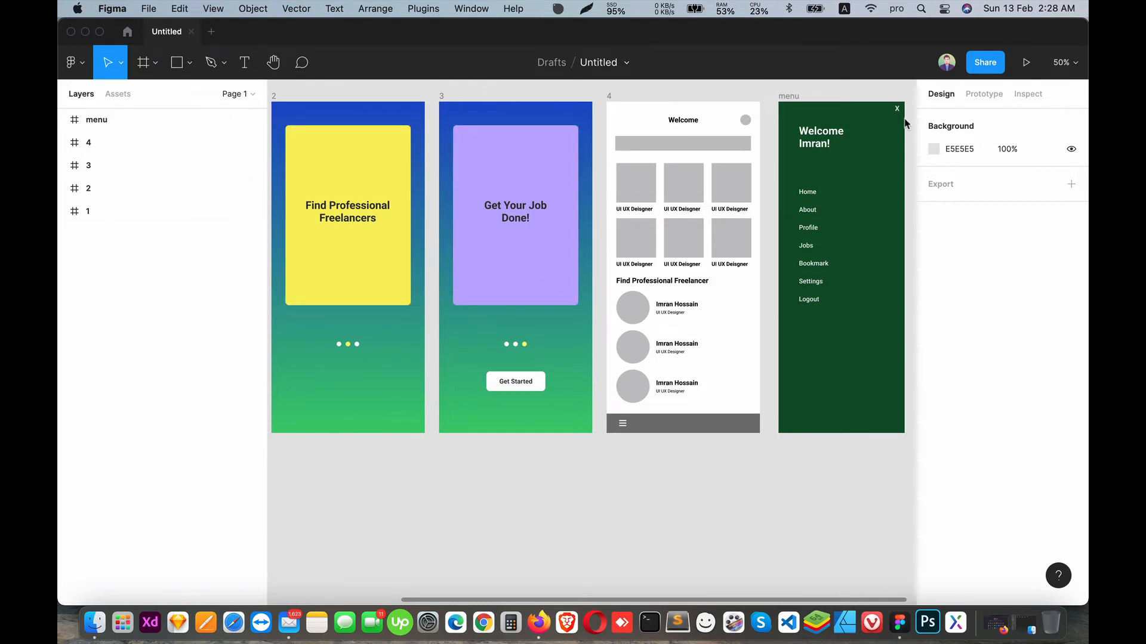
{"action": "left_click", "coordinate": [984, 94]}
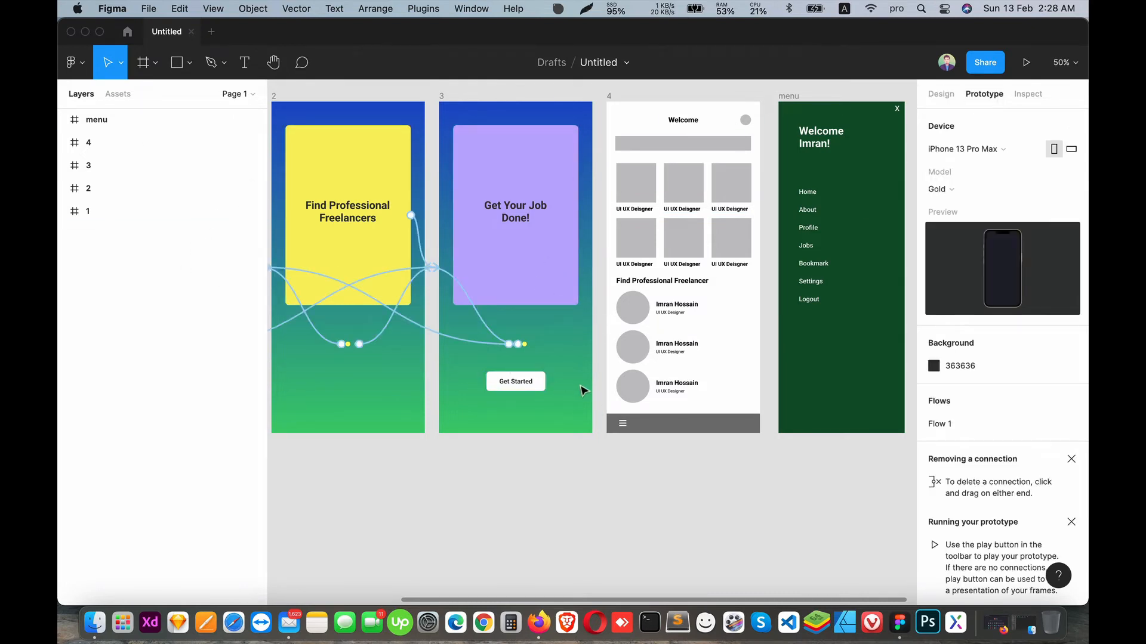
{"action": "left_click", "coordinate": [518, 384]}
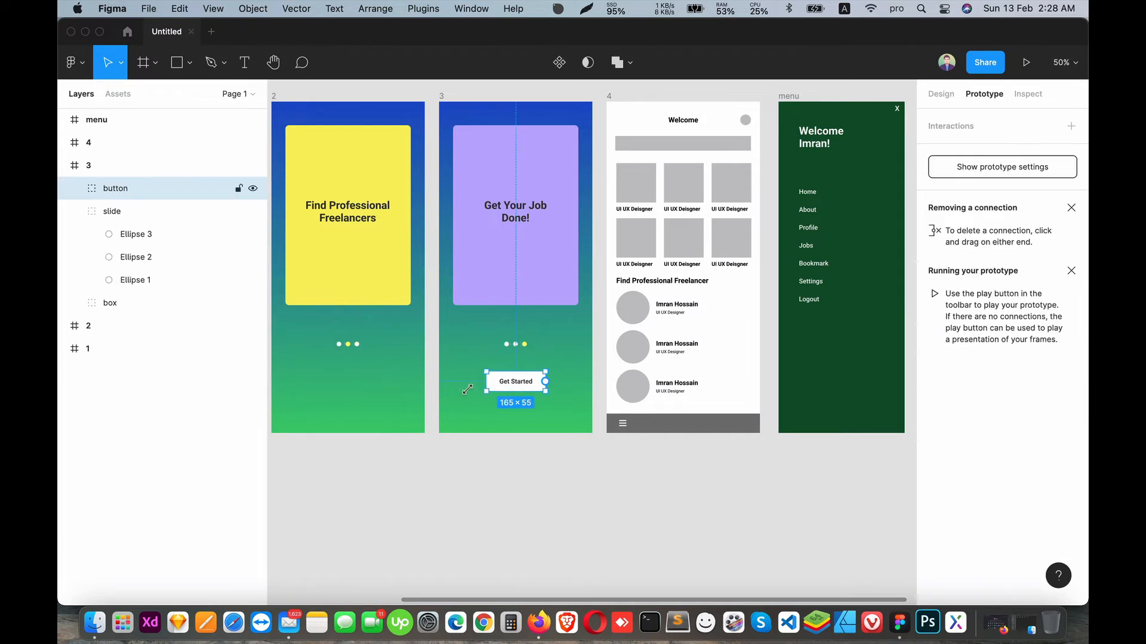
{"action": "left_click", "coordinate": [75, 212]}
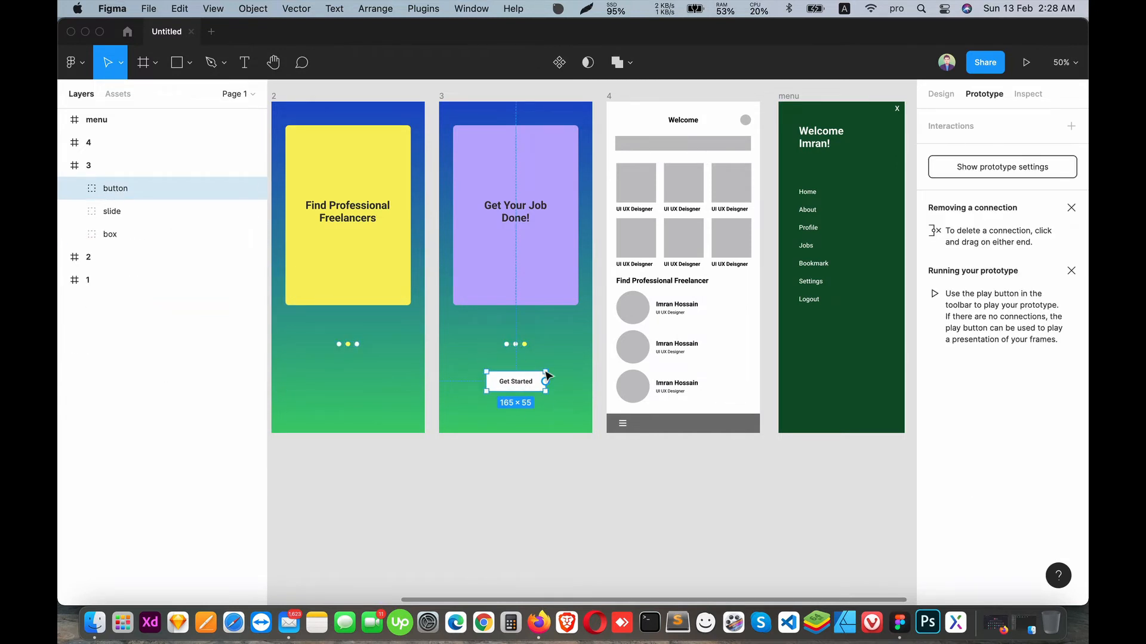
{"action": "left_click_drag", "start_coordinate": [545, 381], "coordinate": [605, 267]}
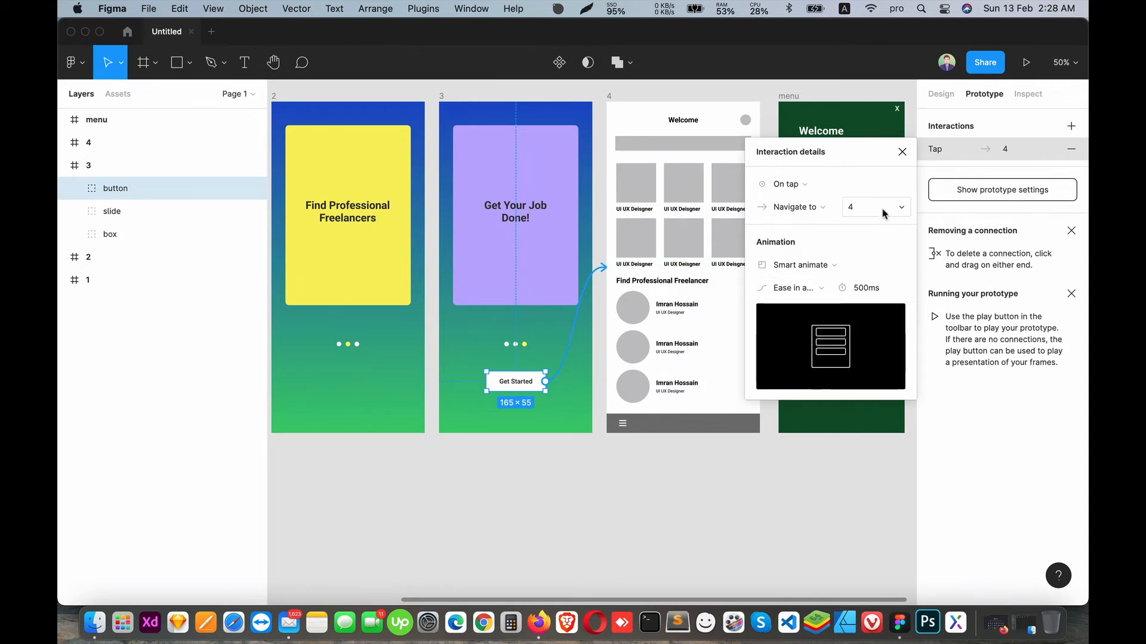
Keep Smart animate at 500 ms for the Get Started link and close its interaction details.
{"action": "left_click", "coordinate": [801, 267]}
{"action": "left_click", "coordinate": [801, 274]}
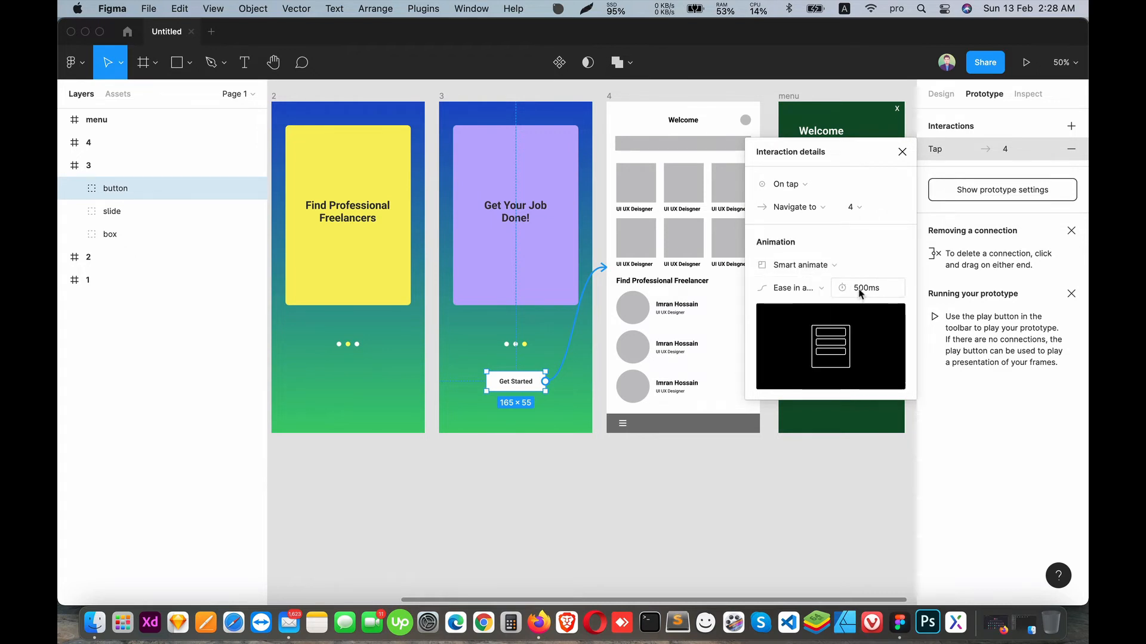
{"action": "left_click", "coordinate": [861, 290]}
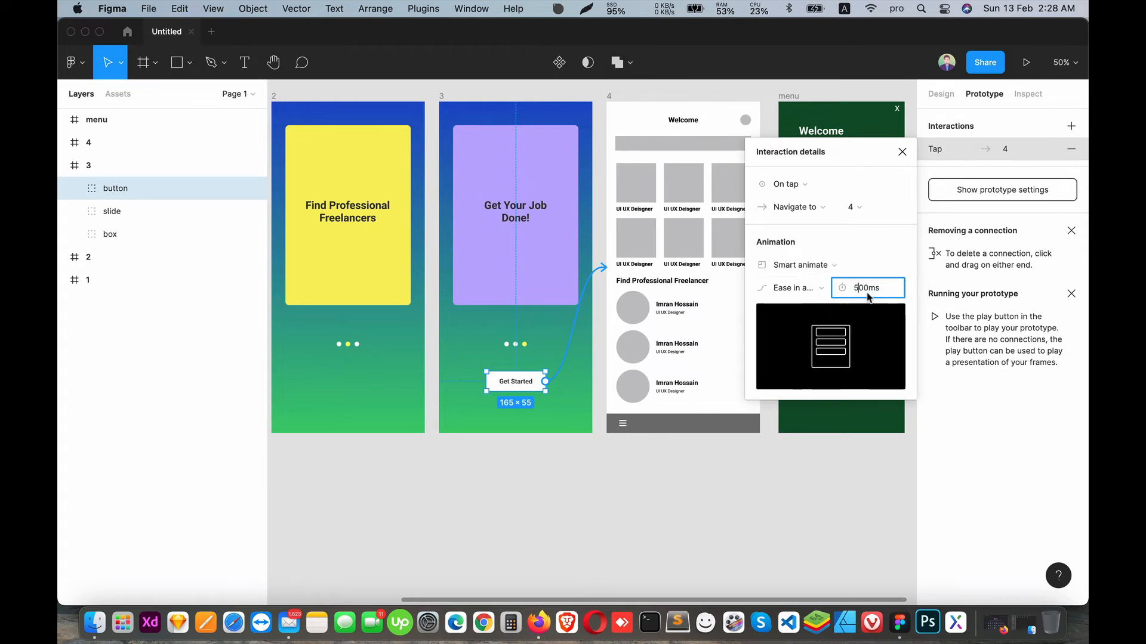
{"action": "left_click", "coordinate": [901, 152]}
{"action": "left_click", "coordinate": [703, 485]}
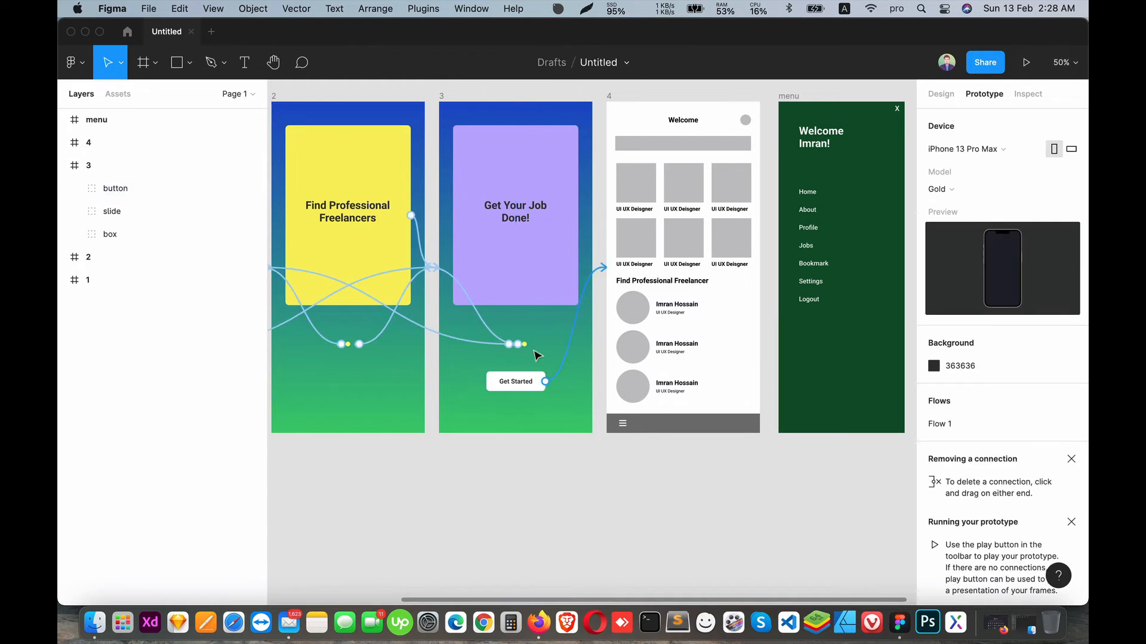
Link frame 4's menu icon to the menu frame on tap, using the Open overlay action.
{"action": "scroll", "coordinate": [662, 296], "scroll_direction": "right", "scroll_amount": 5}
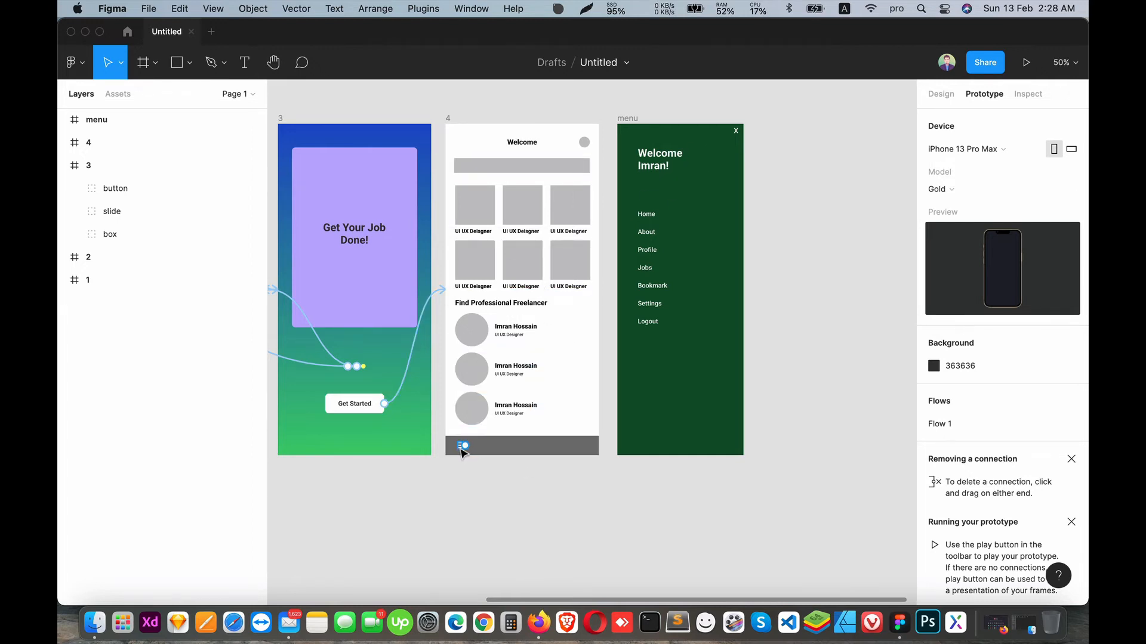
{"action": "left_click", "coordinate": [463, 446]}
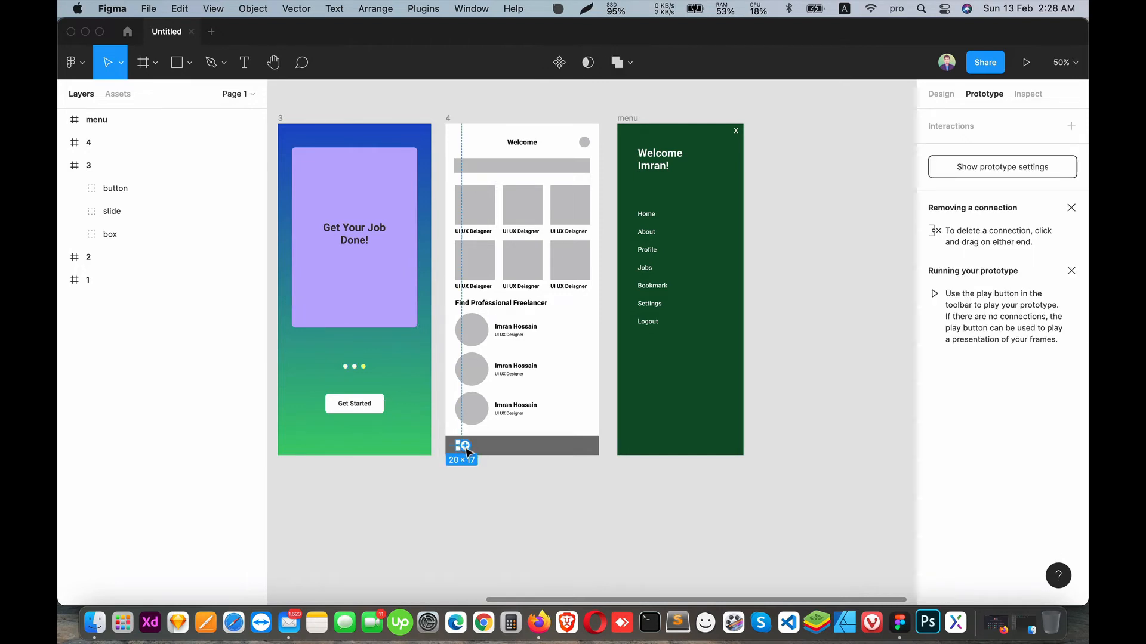
{"action": "left_click_drag", "start_coordinate": [466, 446], "coordinate": [640, 307]}
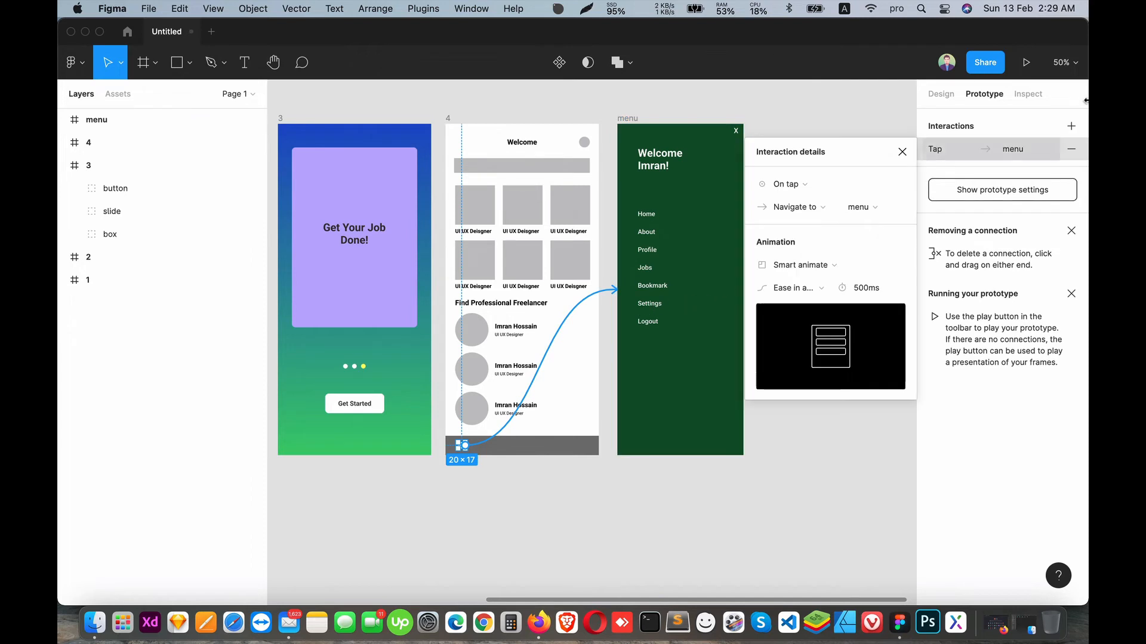
{"action": "left_click", "coordinate": [808, 206]}
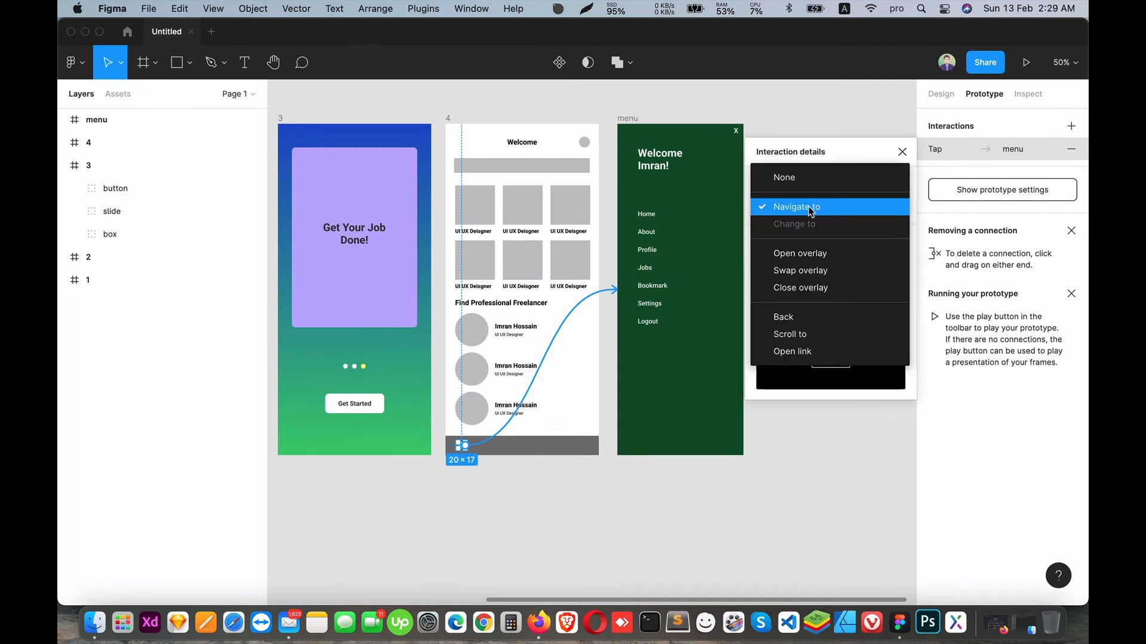
{"action": "left_click", "coordinate": [822, 256]}
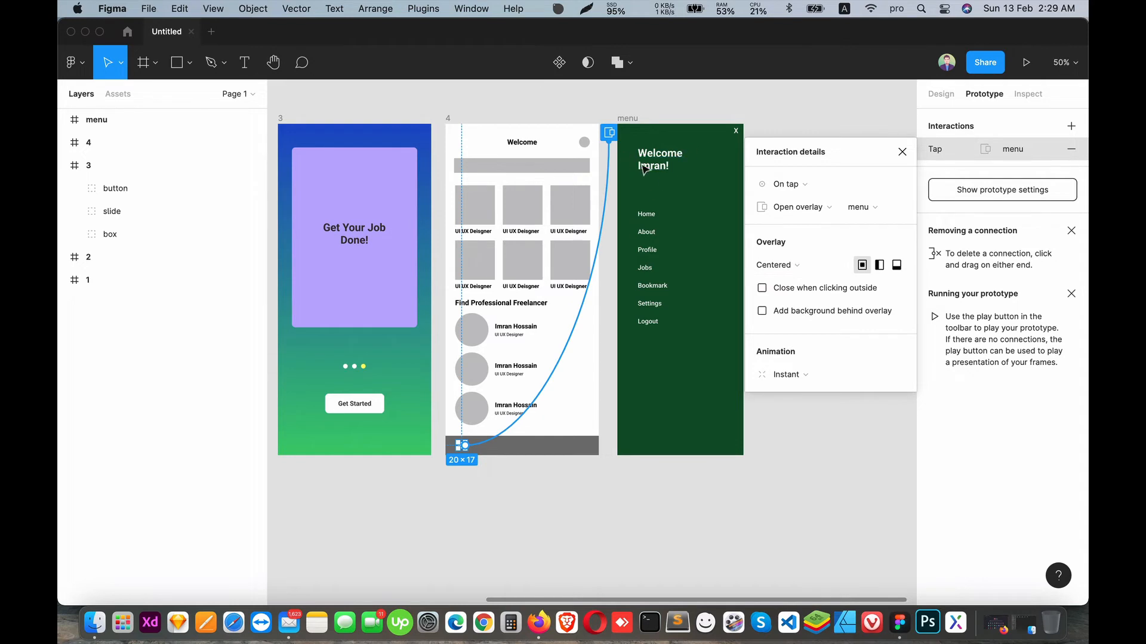
{"action": "left_click", "coordinate": [864, 209]}
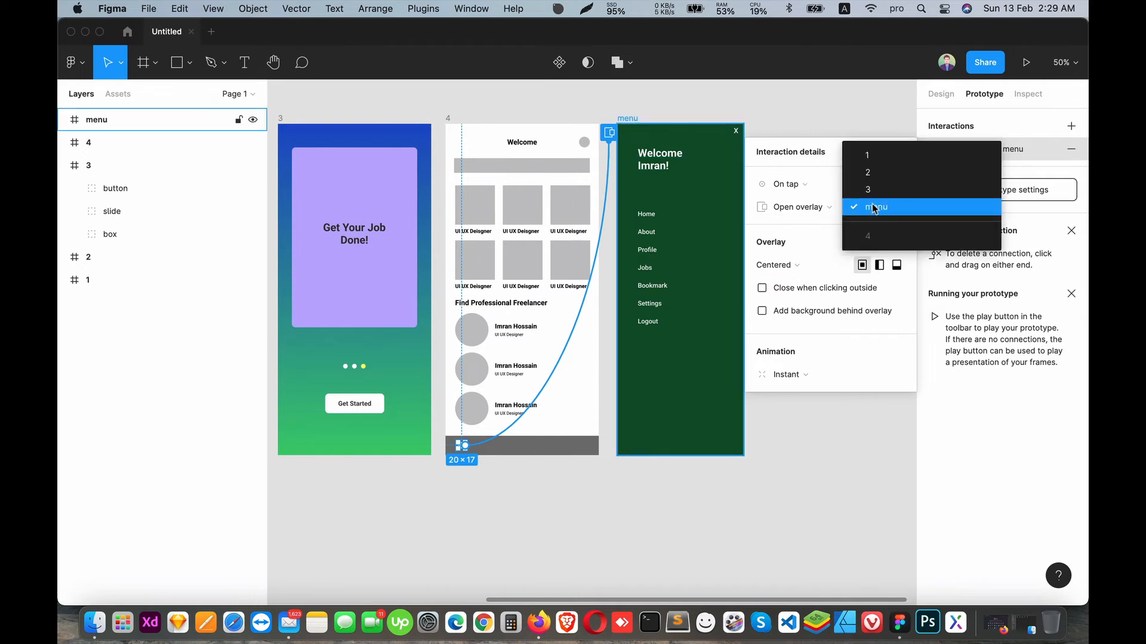
{"action": "left_click", "coordinate": [865, 207]}
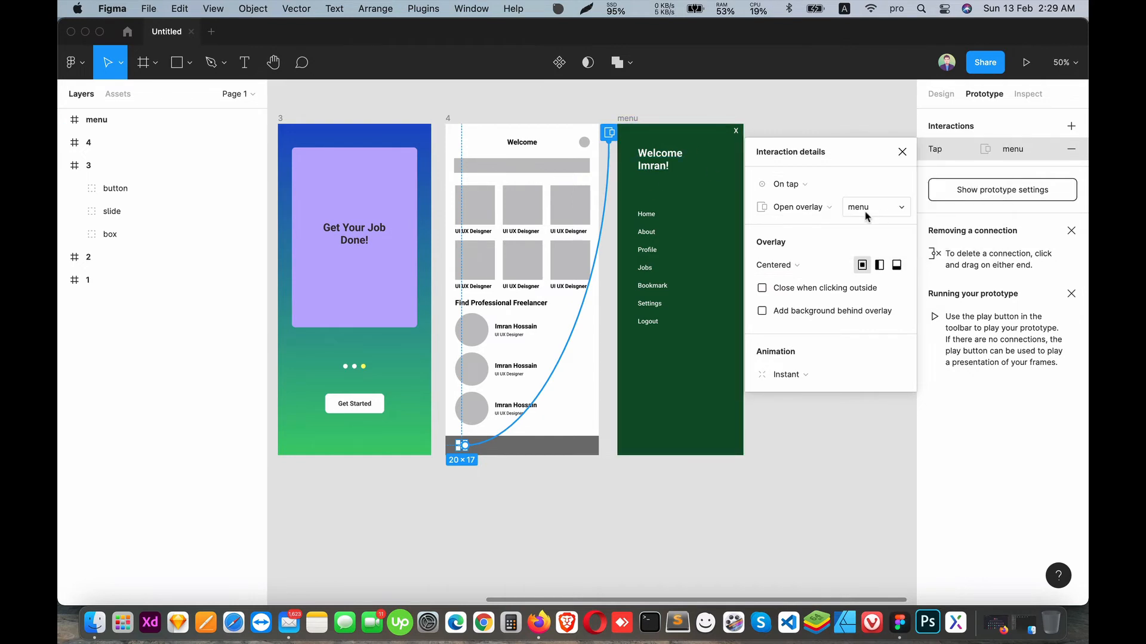
Enable closing the overlay when clicking outside and a background behind it, keeping the Instant animation.
{"action": "left_click", "coordinate": [823, 290]}
{"action": "left_click", "coordinate": [801, 314]}
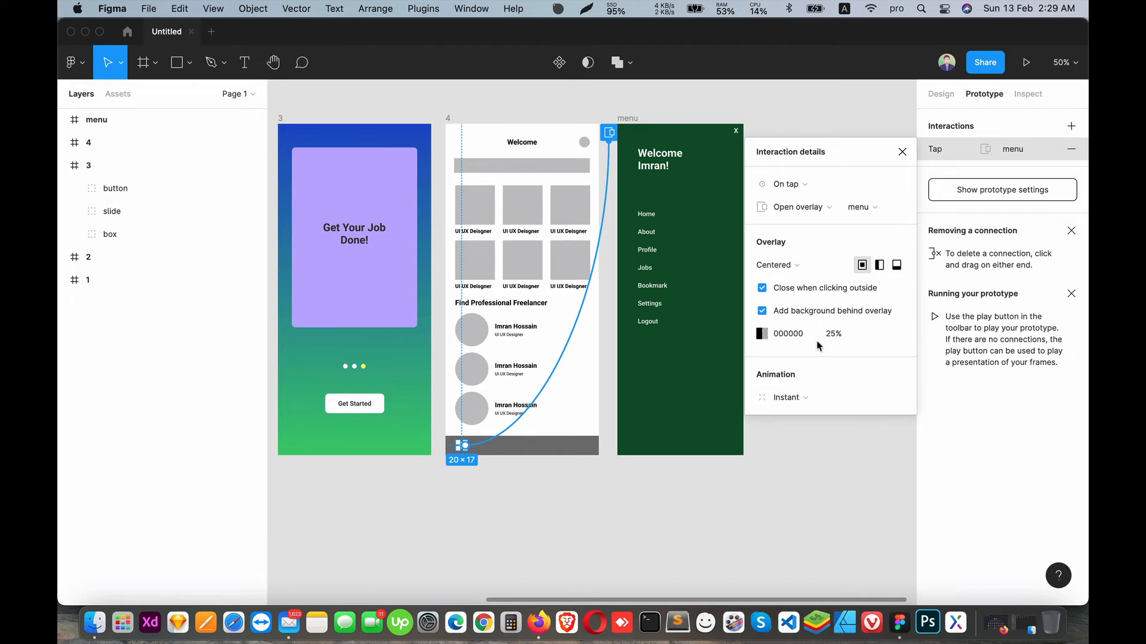
{"action": "left_click", "coordinate": [794, 399]}
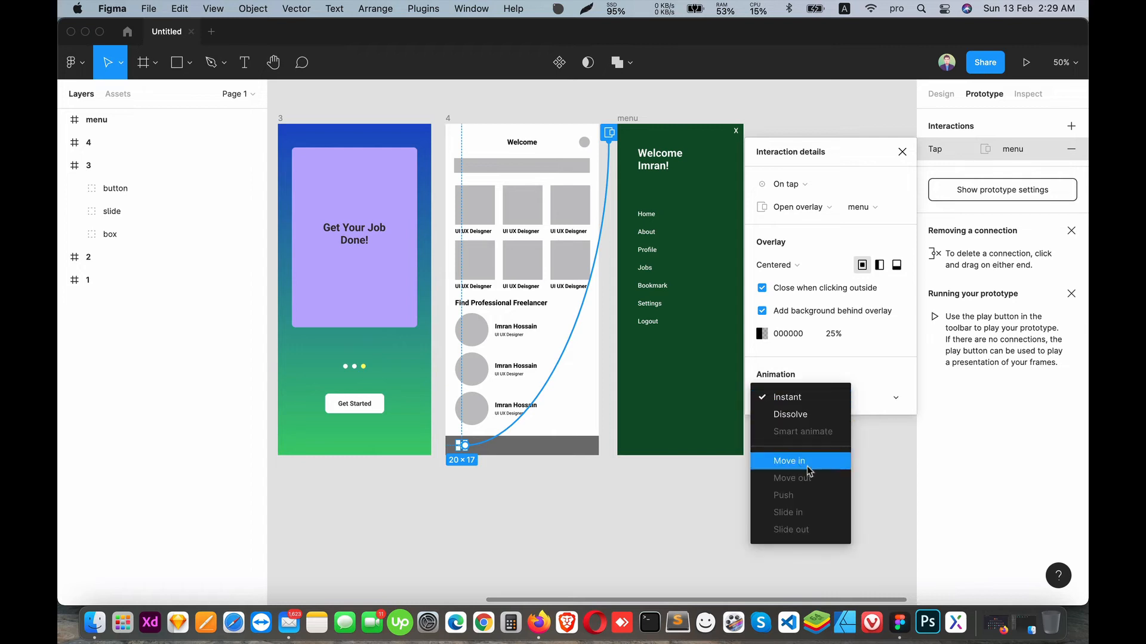
{"action": "left_click", "coordinate": [799, 398]}
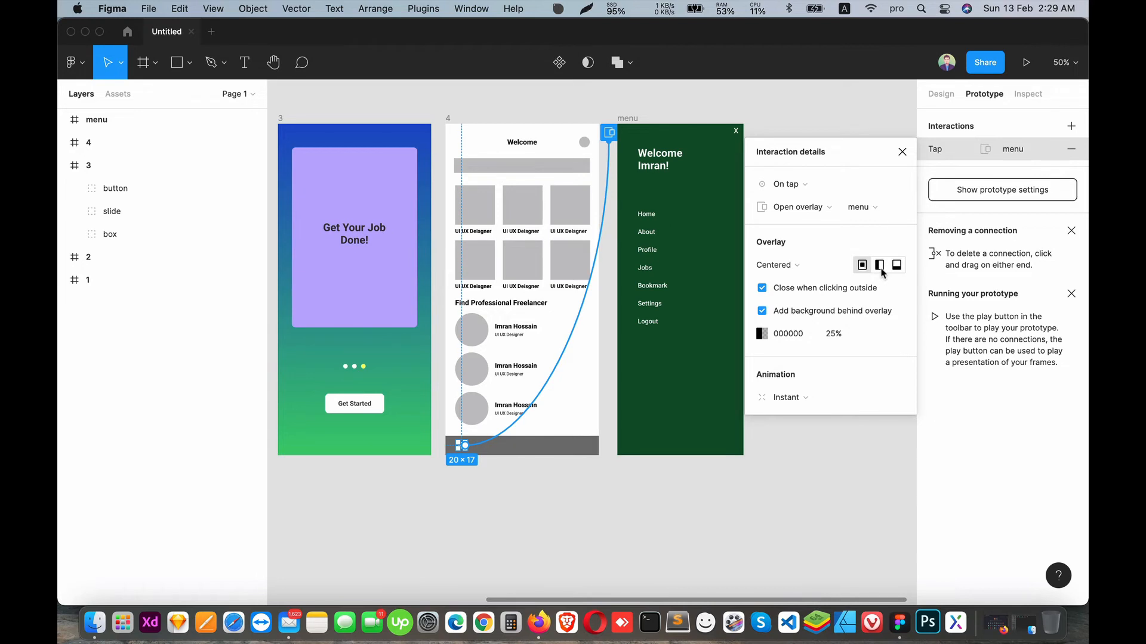
Position the menu overlay at Top left and close its interaction details.
{"action": "left_click", "coordinate": [798, 267]}
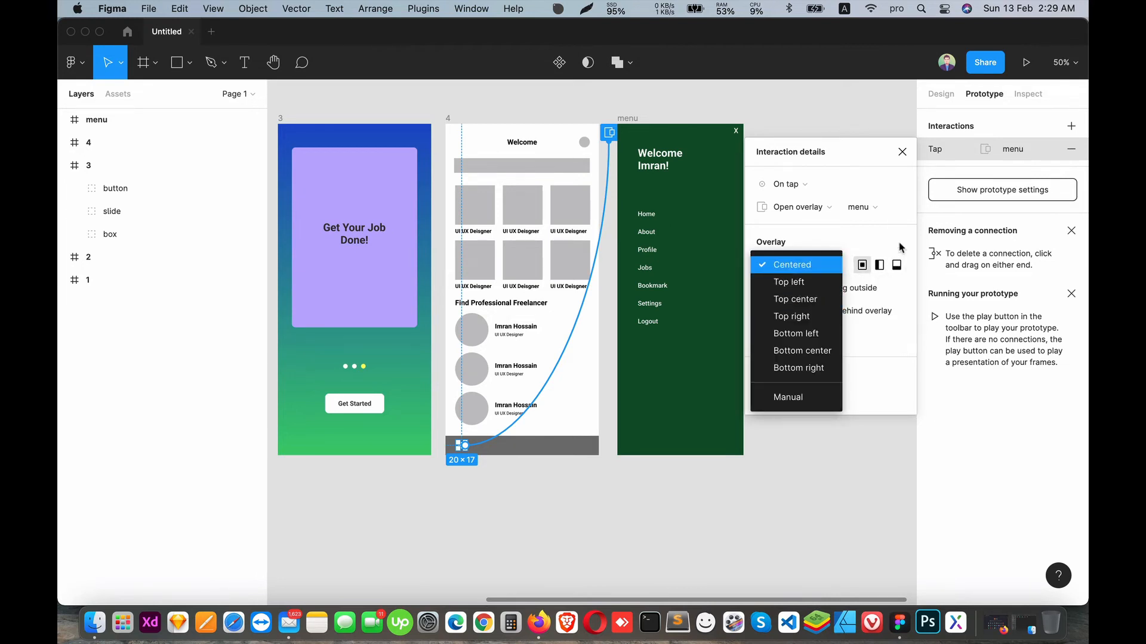
{"action": "left_click", "coordinate": [889, 247]}
{"action": "left_click", "coordinate": [879, 265]}
{"action": "left_click", "coordinate": [782, 265]}
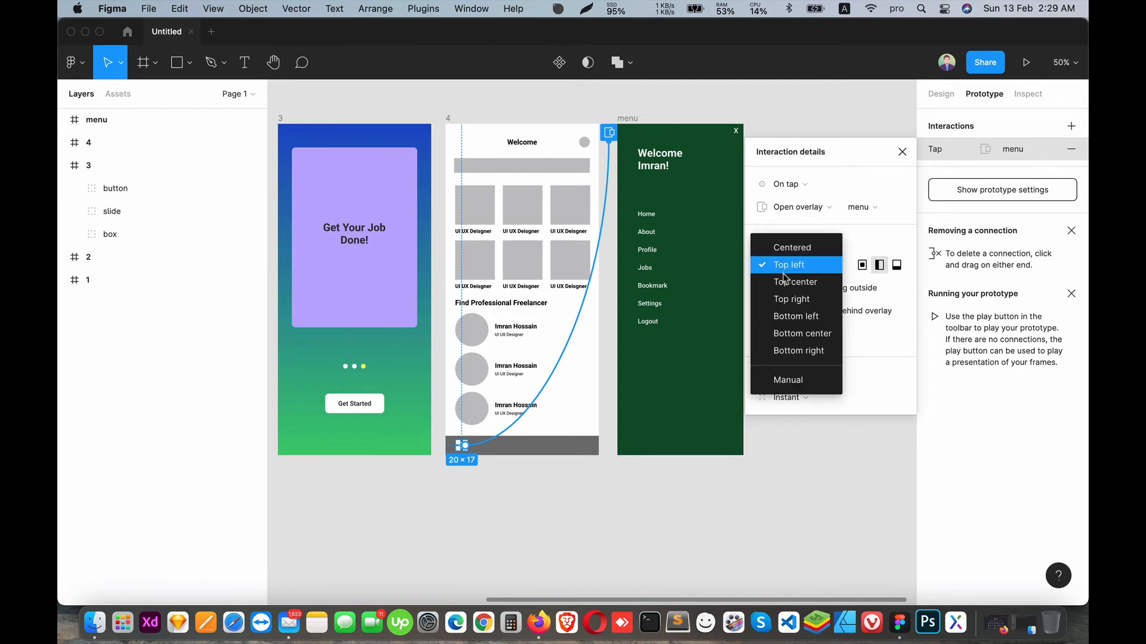
{"action": "left_click", "coordinate": [789, 266]}
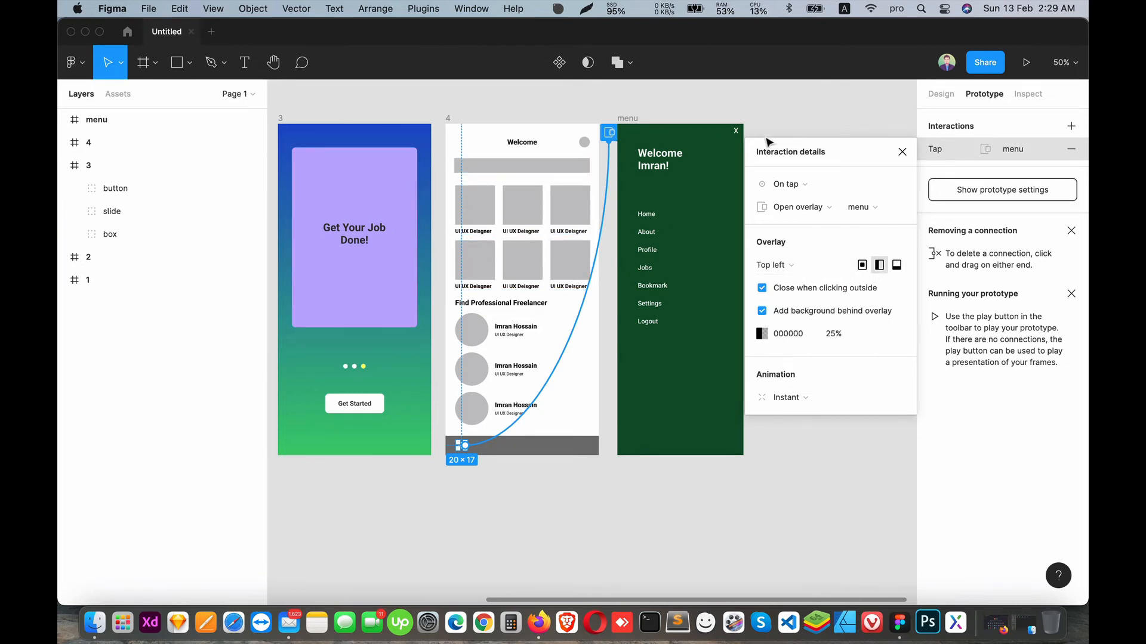
{"action": "left_click", "coordinate": [902, 153]}
{"action": "left_click", "coordinate": [841, 206]}
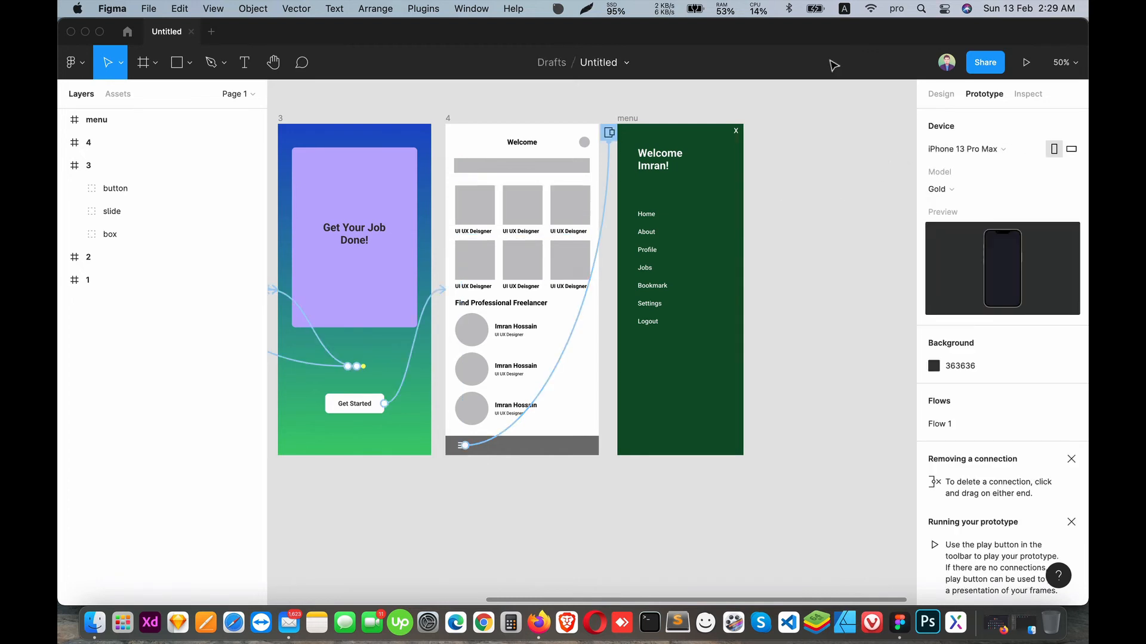
Preview the prototype and go through the onboarding screens and Get Started to the Welcome screen.
{"action": "left_click", "coordinate": [1022, 62]}
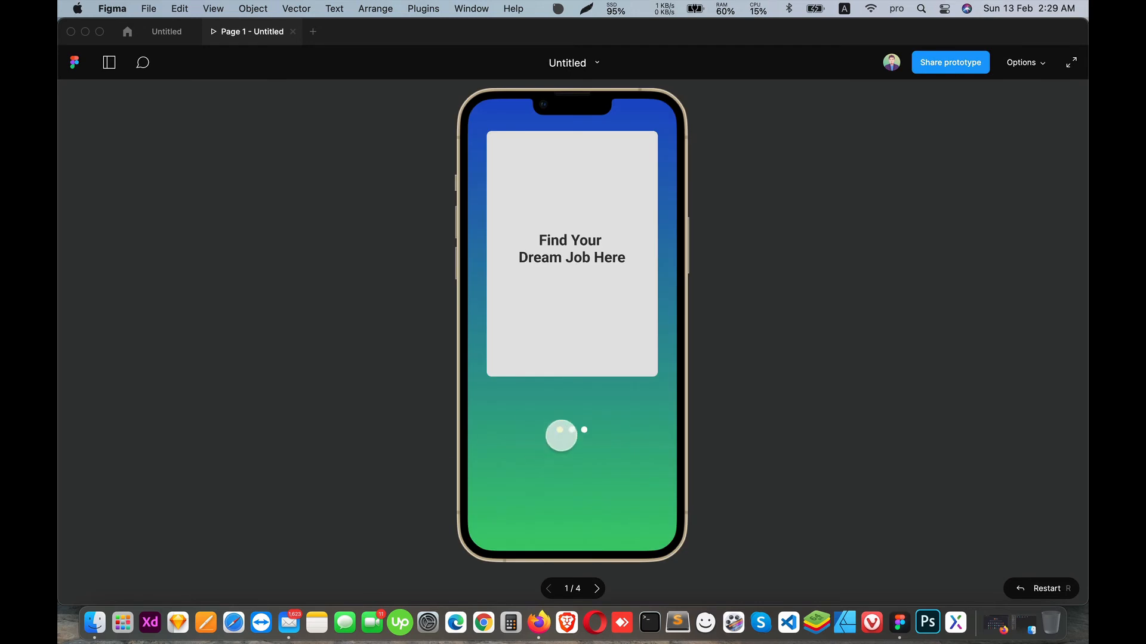
{"action": "left_click", "coordinate": [583, 323]}
{"action": "left_click", "coordinate": [582, 271]}
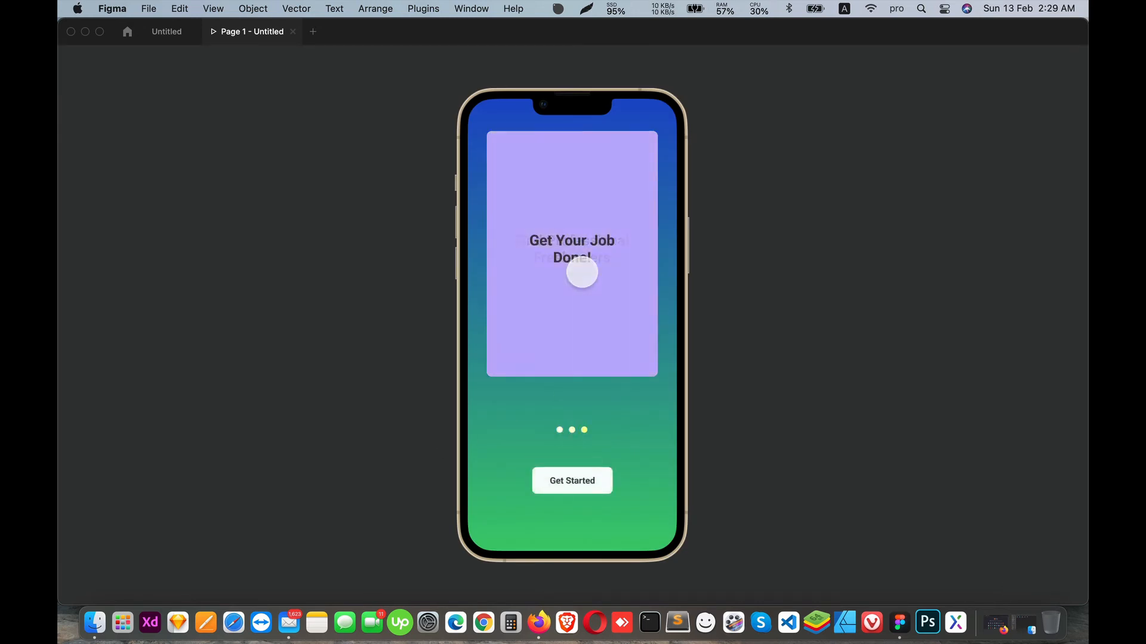
{"action": "left_click", "coordinate": [554, 486]}
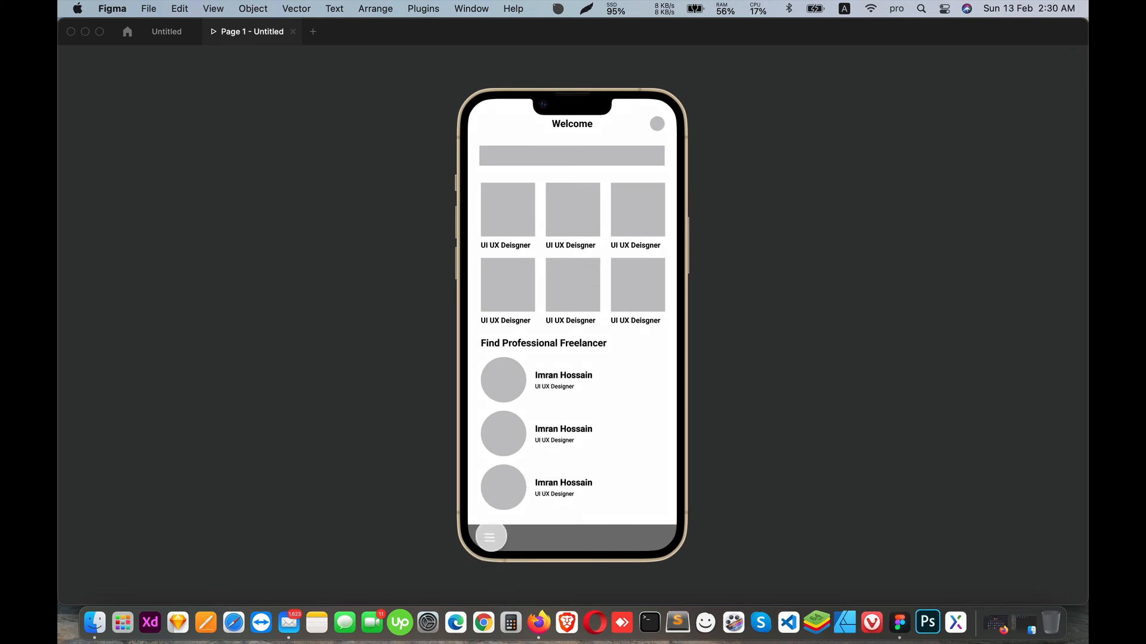
Test opening the side menu from its icon and dismissing it from outside several times, and close the preview.
{"action": "left_click", "coordinate": [489, 537]}
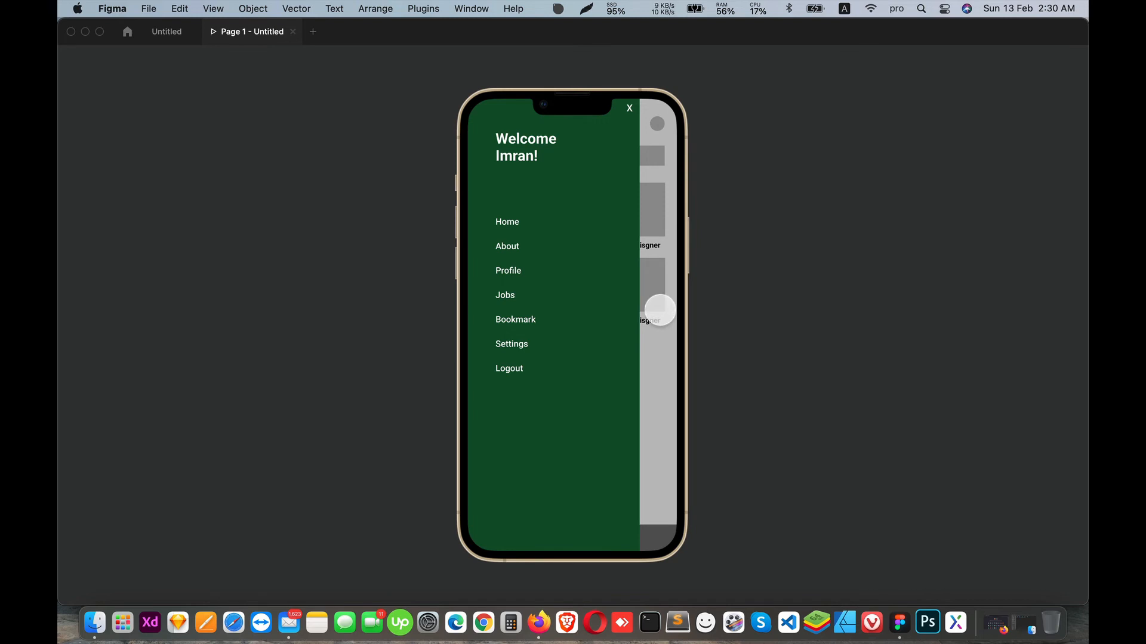
{"action": "left_click", "coordinate": [660, 310]}
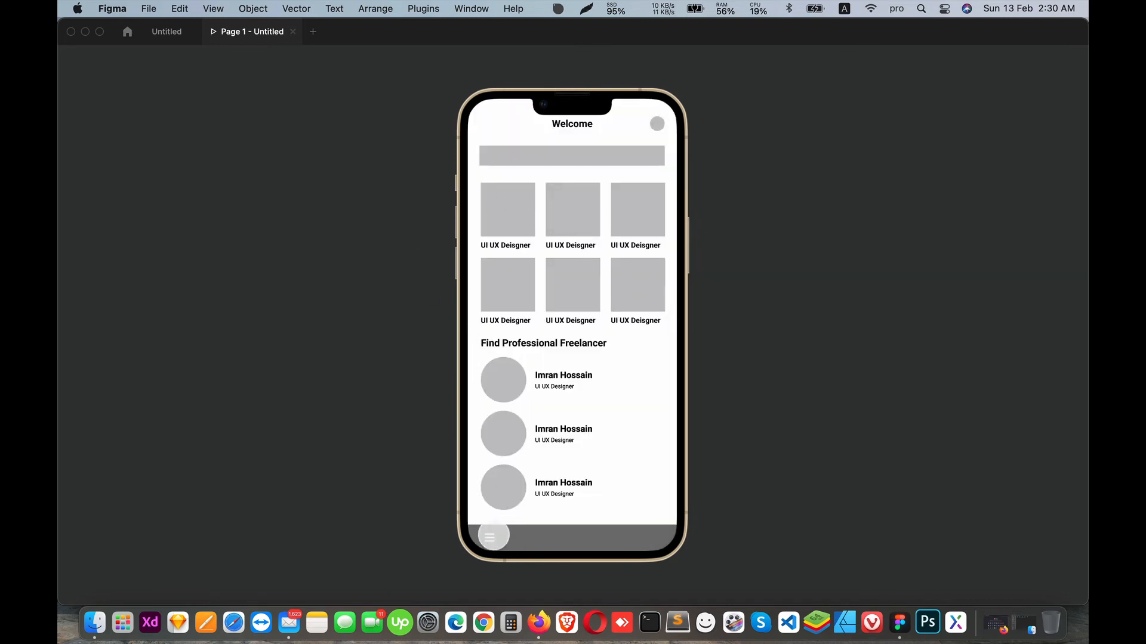
{"action": "left_click", "coordinate": [493, 536]}
{"action": "left_click", "coordinate": [643, 320]}
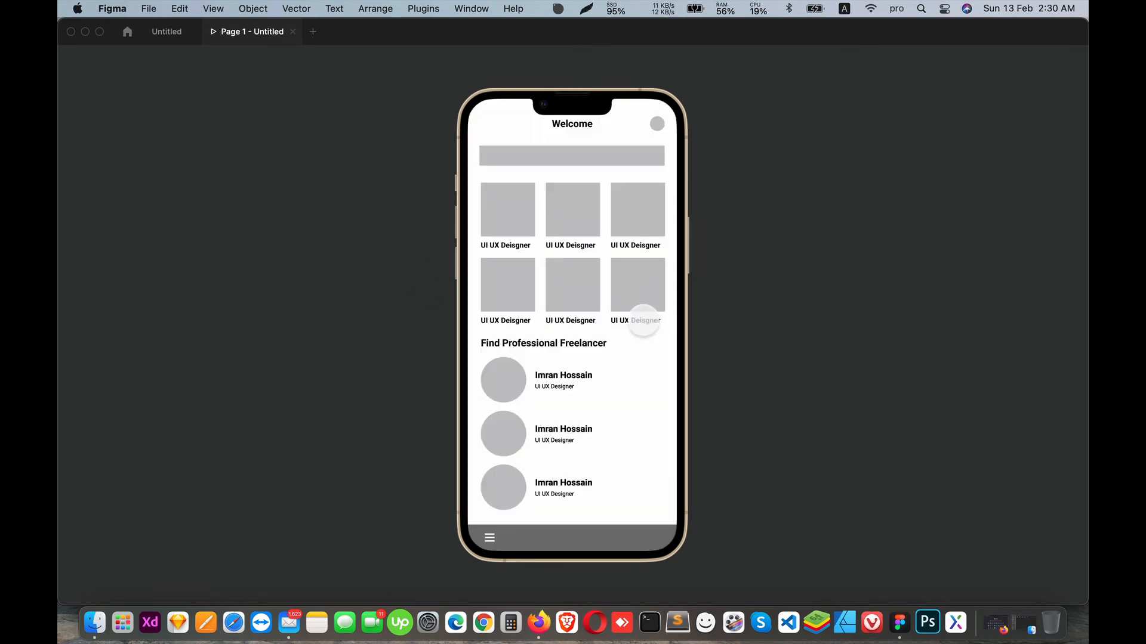
{"action": "left_click", "coordinate": [488, 537]}
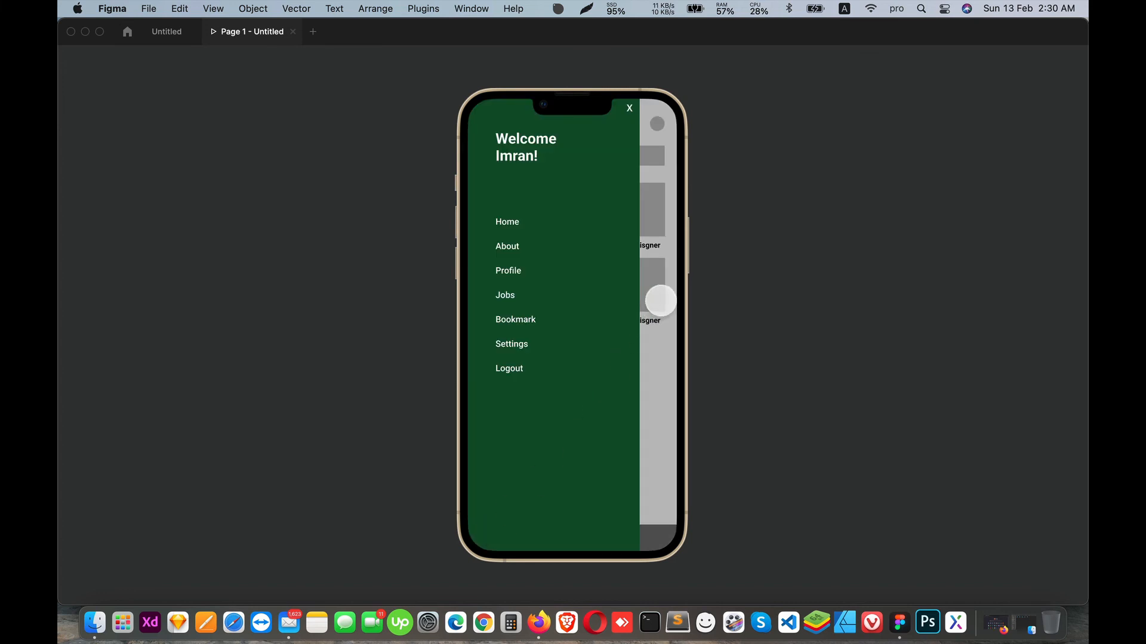
{"action": "left_click", "coordinate": [660, 301]}
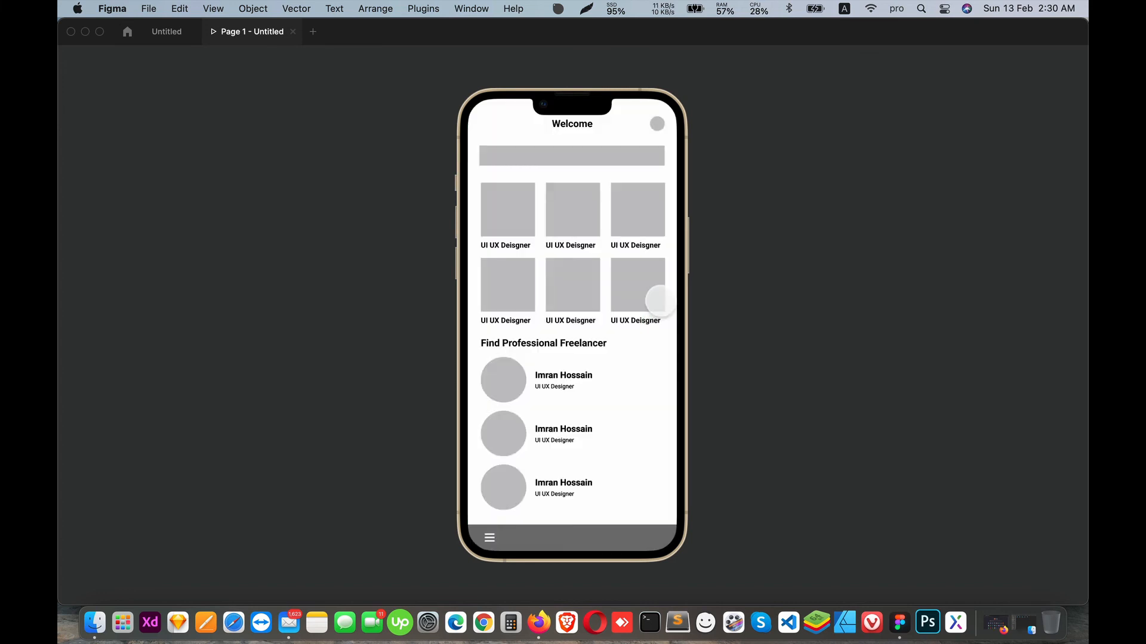
{"action": "left_click", "coordinate": [293, 32]}
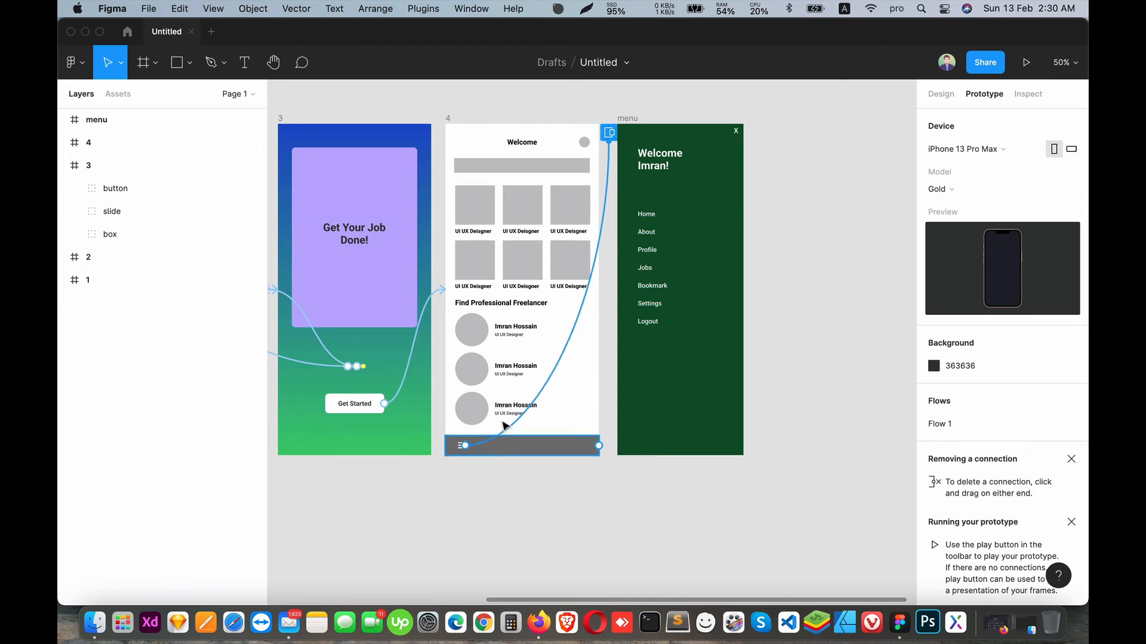
Change the menu icon's overlay animation to Dissolve with Ease in and out easing.
{"action": "left_click", "coordinate": [464, 447]}
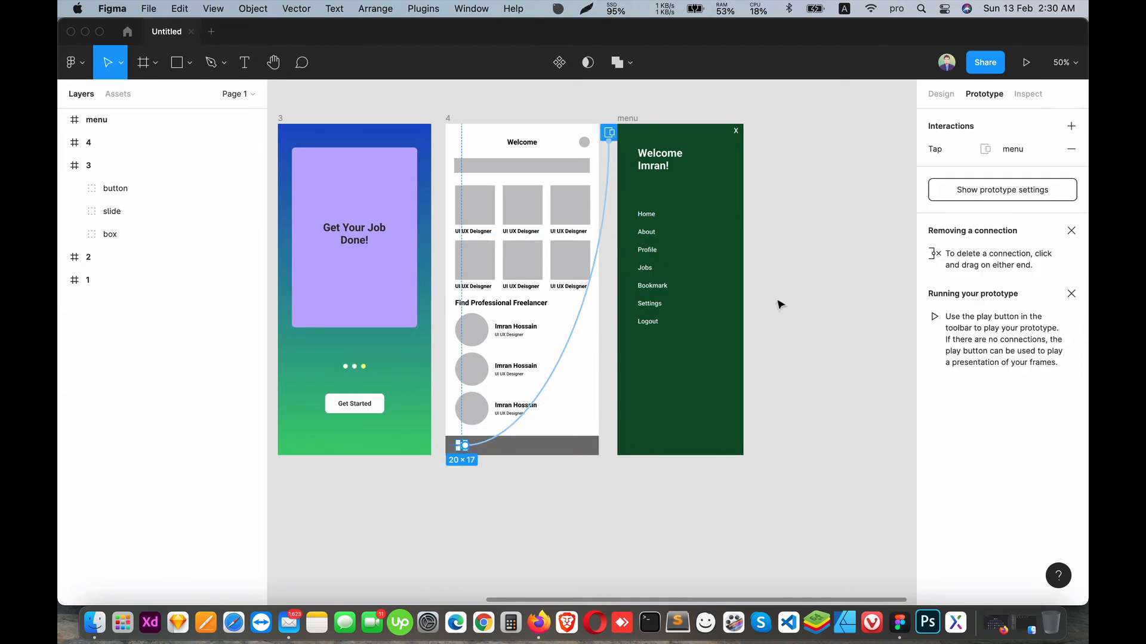
{"action": "left_click", "coordinate": [611, 135]}
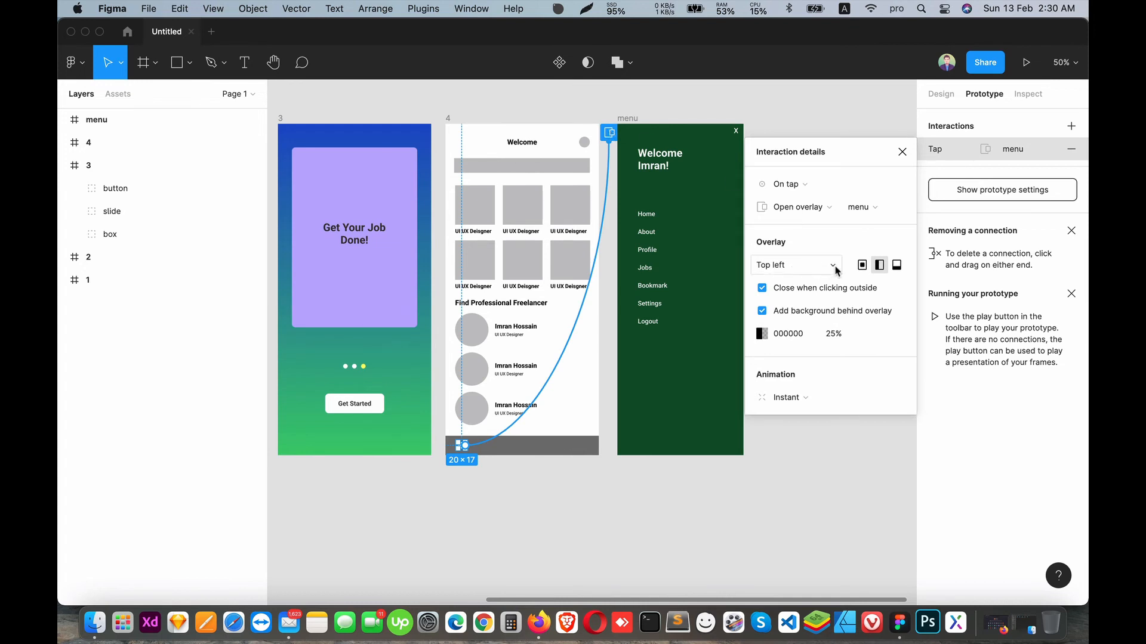
{"action": "left_click", "coordinate": [796, 399]}
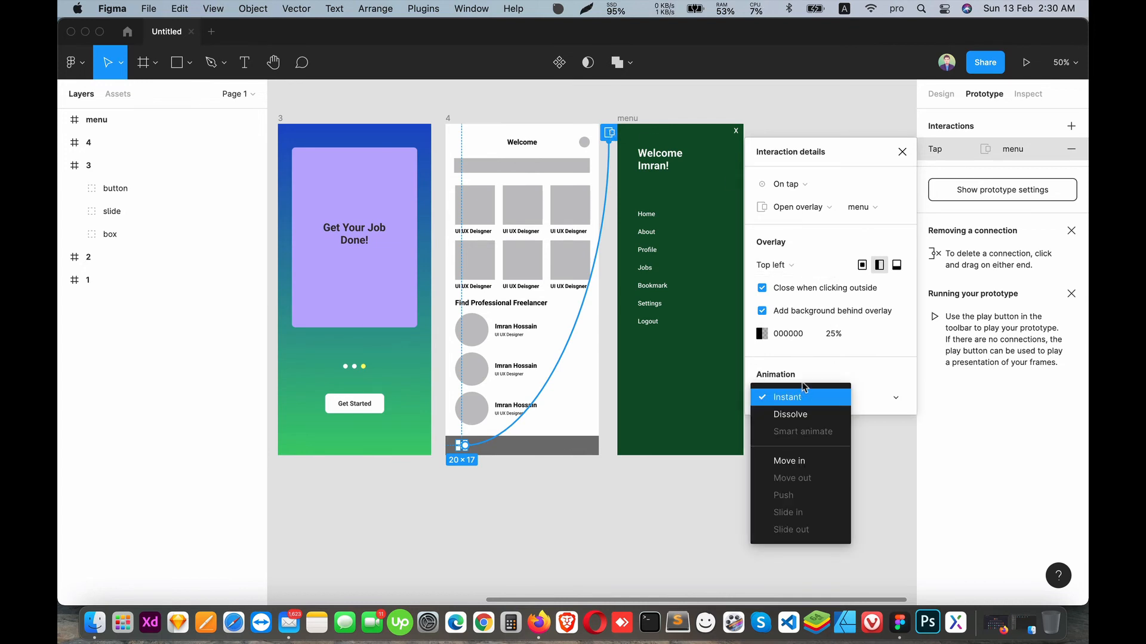
{"action": "left_click", "coordinate": [820, 415]}
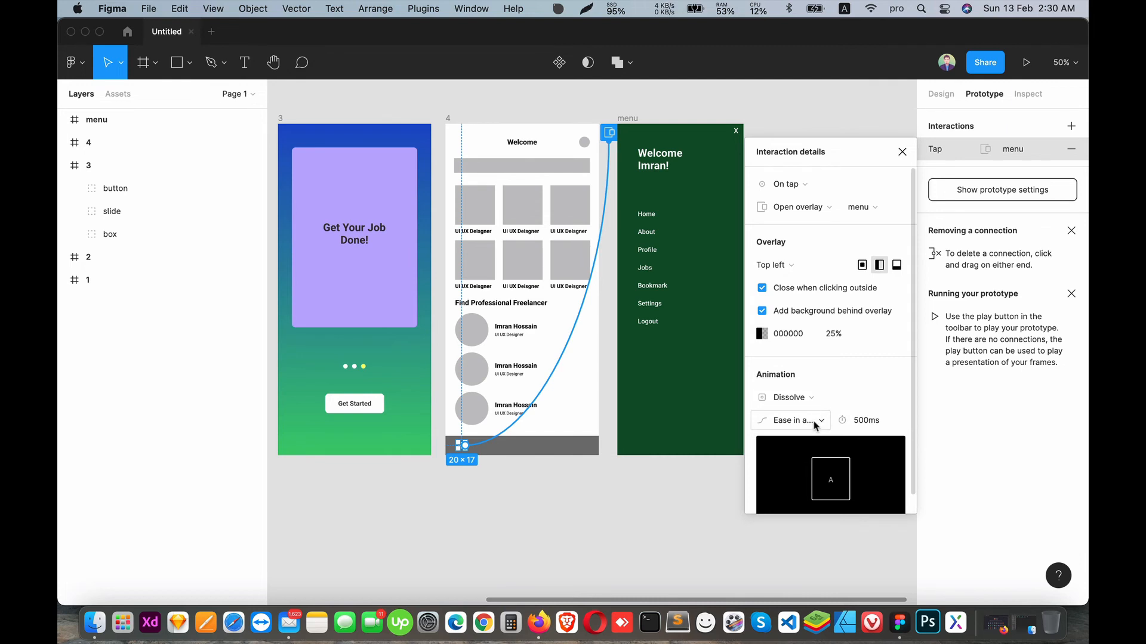
{"action": "left_click", "coordinate": [815, 422]}
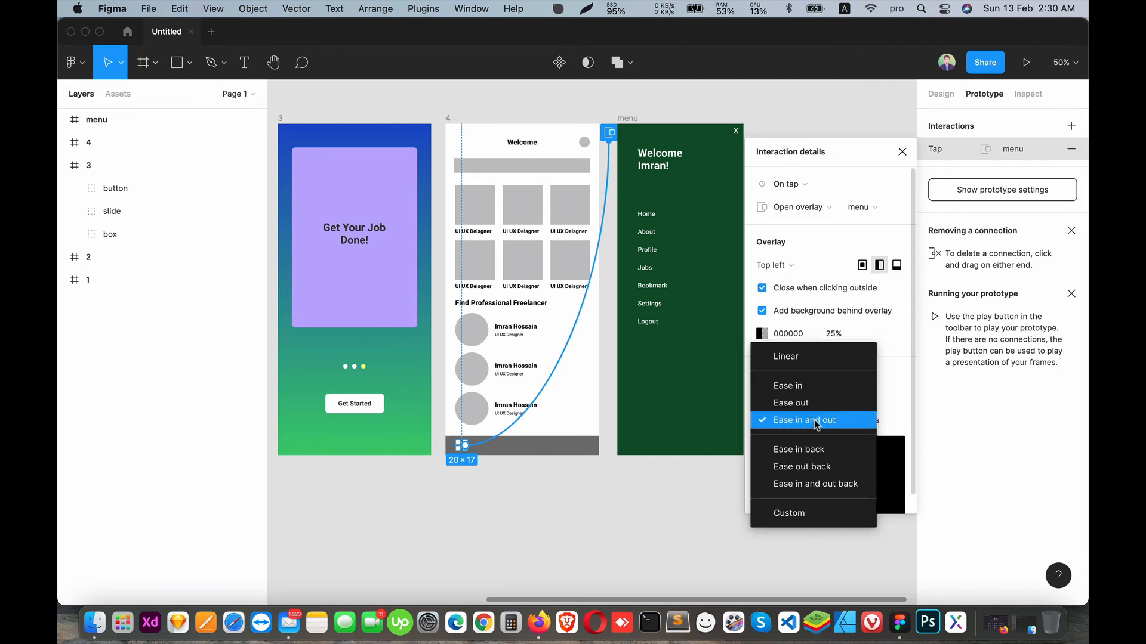
{"action": "left_click", "coordinate": [836, 420]}
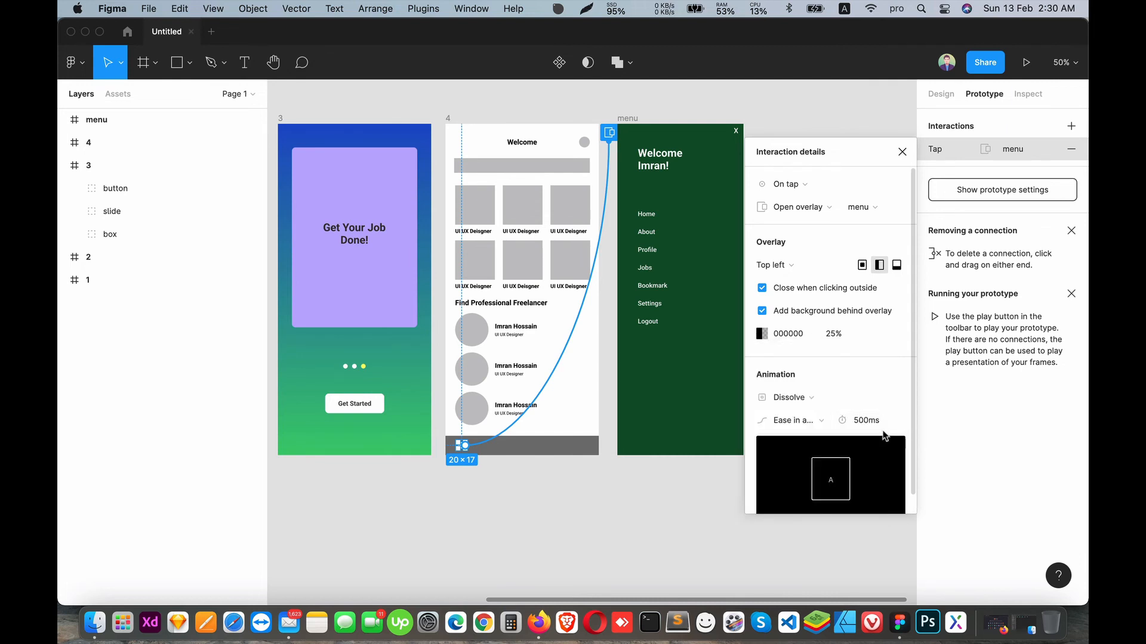
{"action": "scroll", "coordinate": [882, 416], "scroll_direction": "down", "scroll_amount": 1}
{"action": "left_click", "coordinate": [656, 495]}
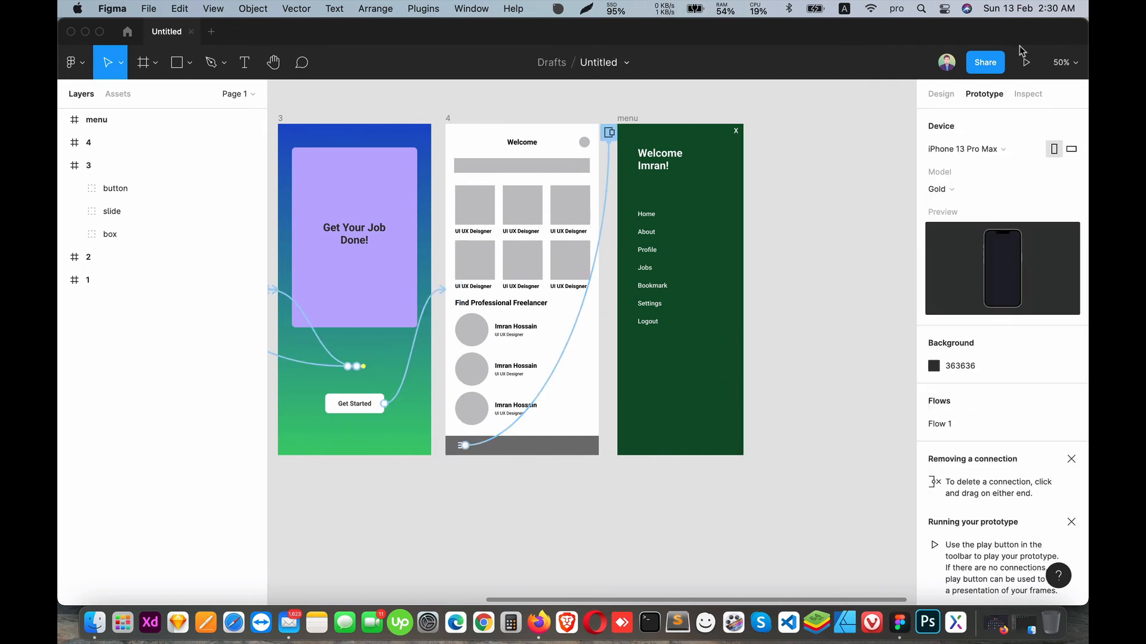
Preview the prototype and advance through the onboarding slides and Get Started to the Welcome screen.
{"action": "left_click", "coordinate": [1026, 62]}
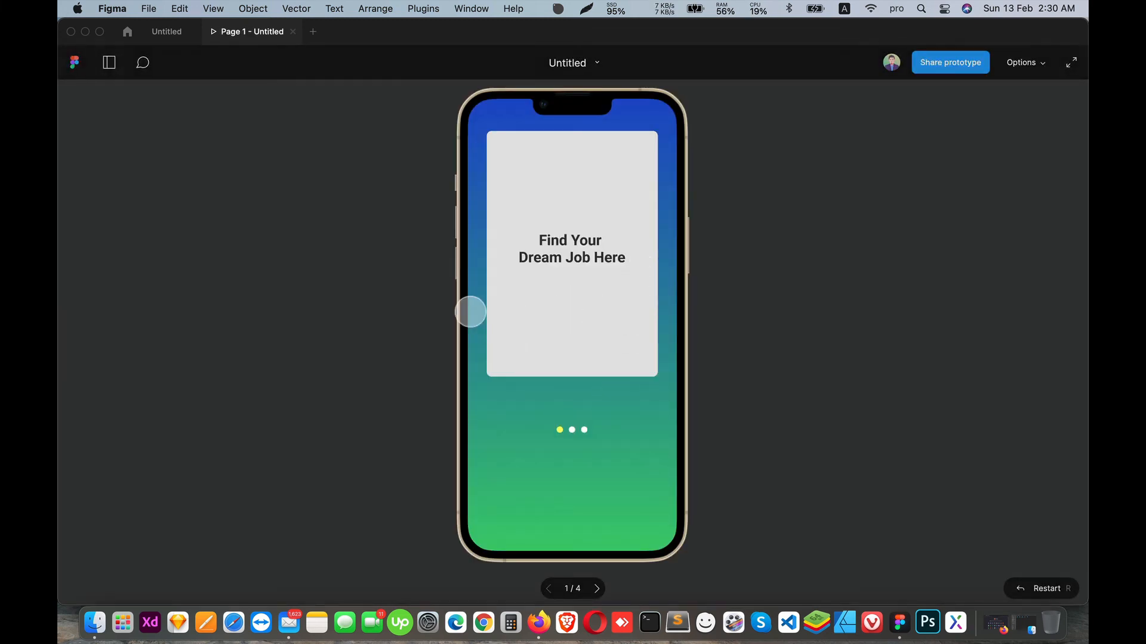
{"action": "left_click", "coordinate": [573, 428]}
{"action": "left_click", "coordinate": [585, 430]}
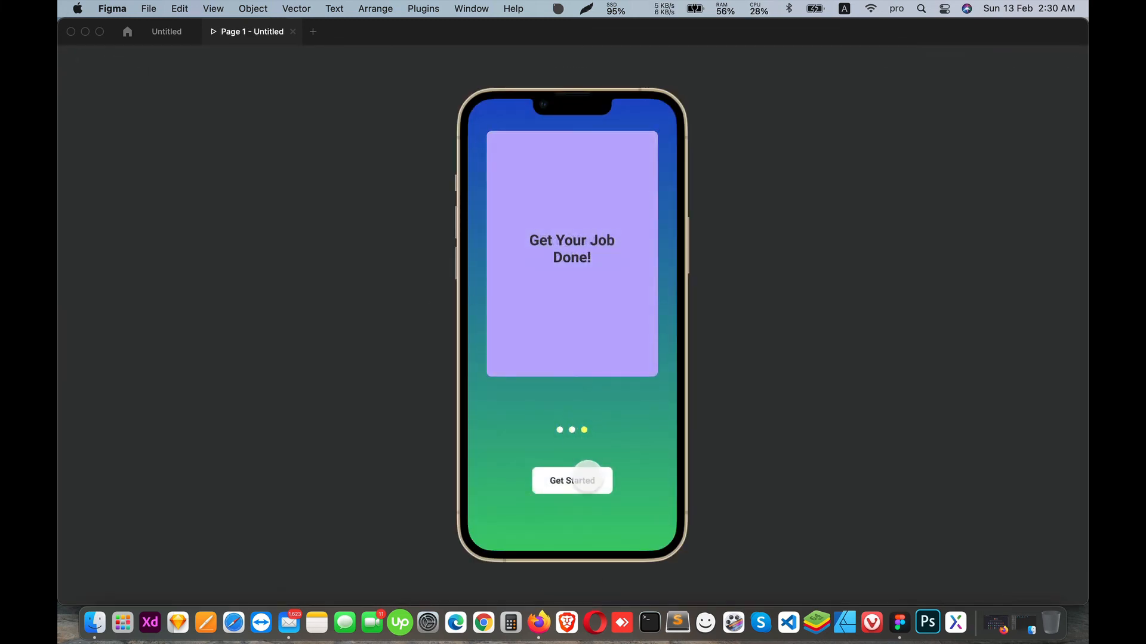
{"action": "left_click", "coordinate": [587, 479]}
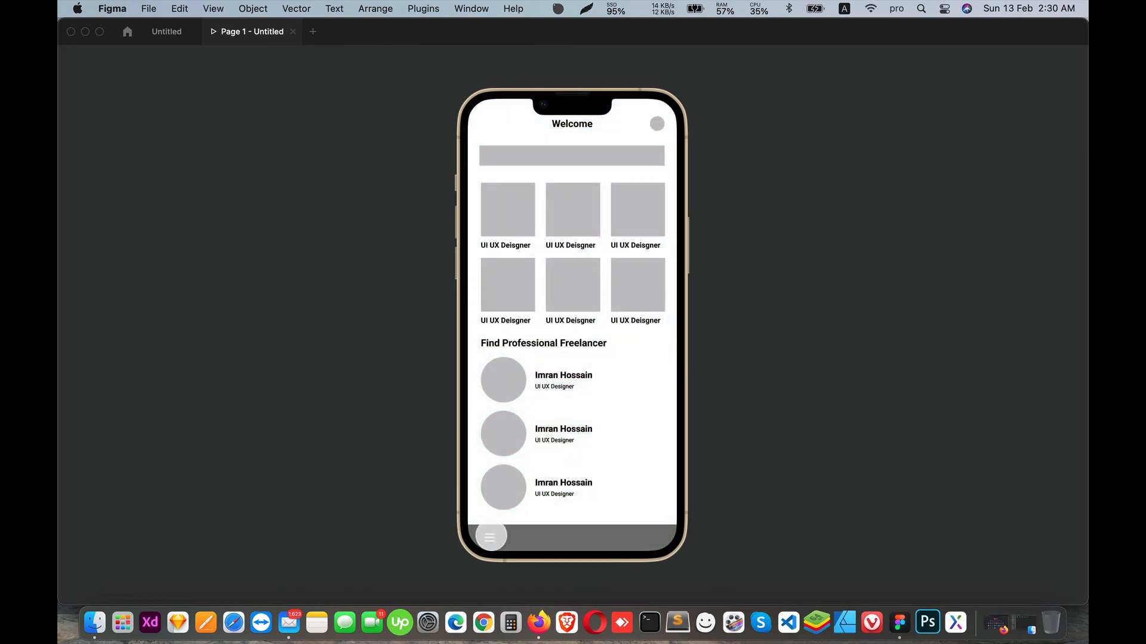
Test the side menu's dissolve by opening it from the icon and dismissing it from outside twice, and close the preview.
{"action": "left_click", "coordinate": [490, 537]}
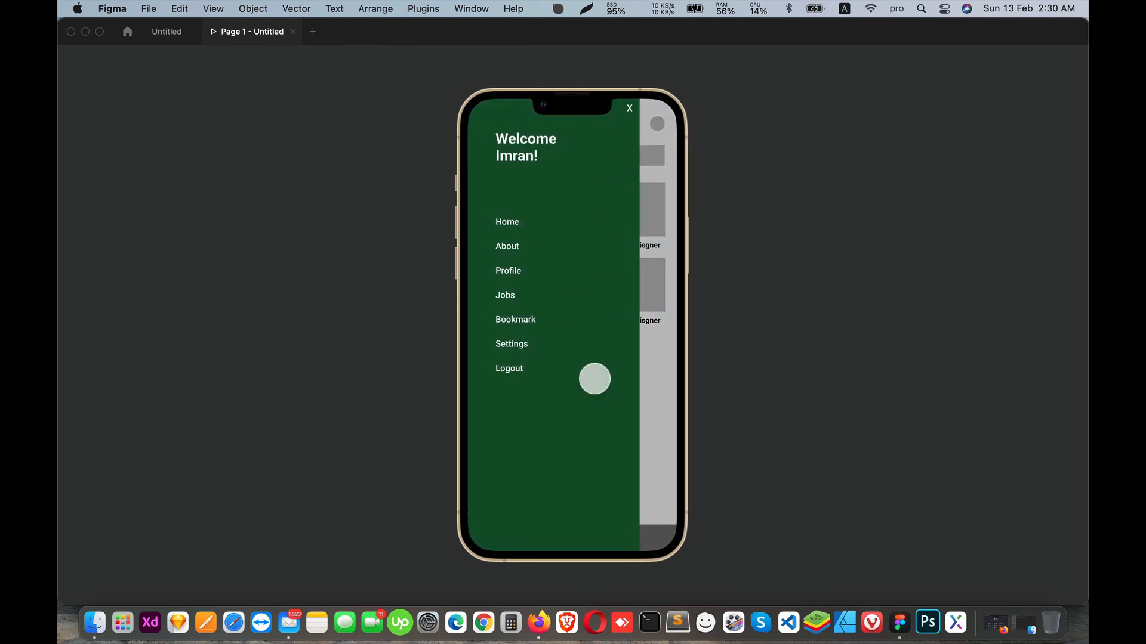
{"action": "left_click", "coordinate": [647, 366]}
{"action": "left_click", "coordinate": [486, 537]}
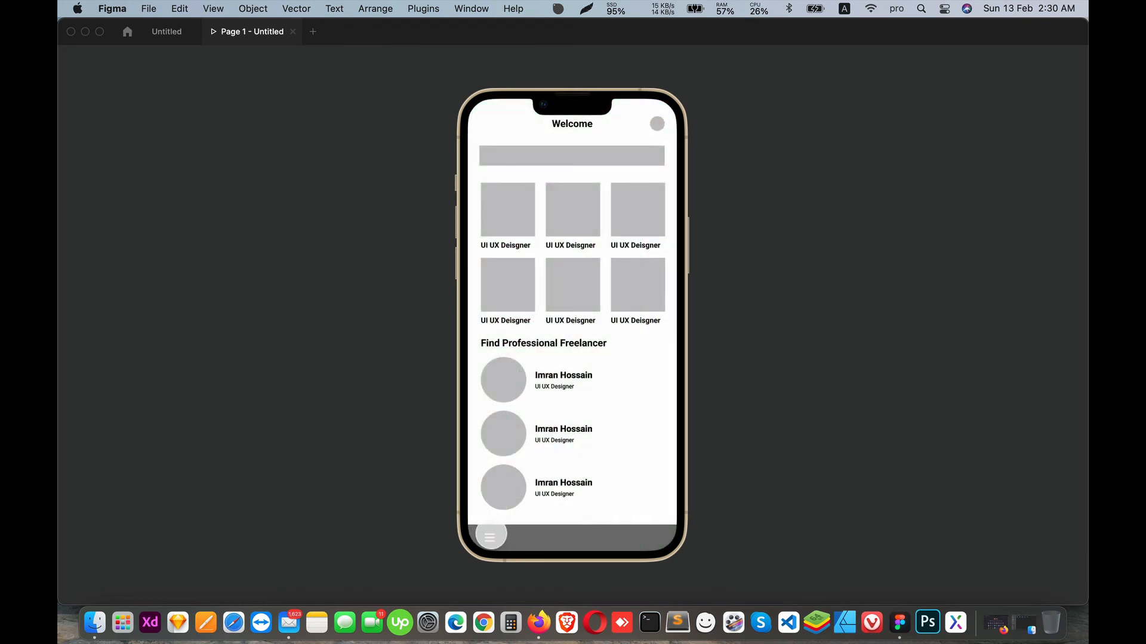
{"action": "left_click", "coordinate": [663, 281]}
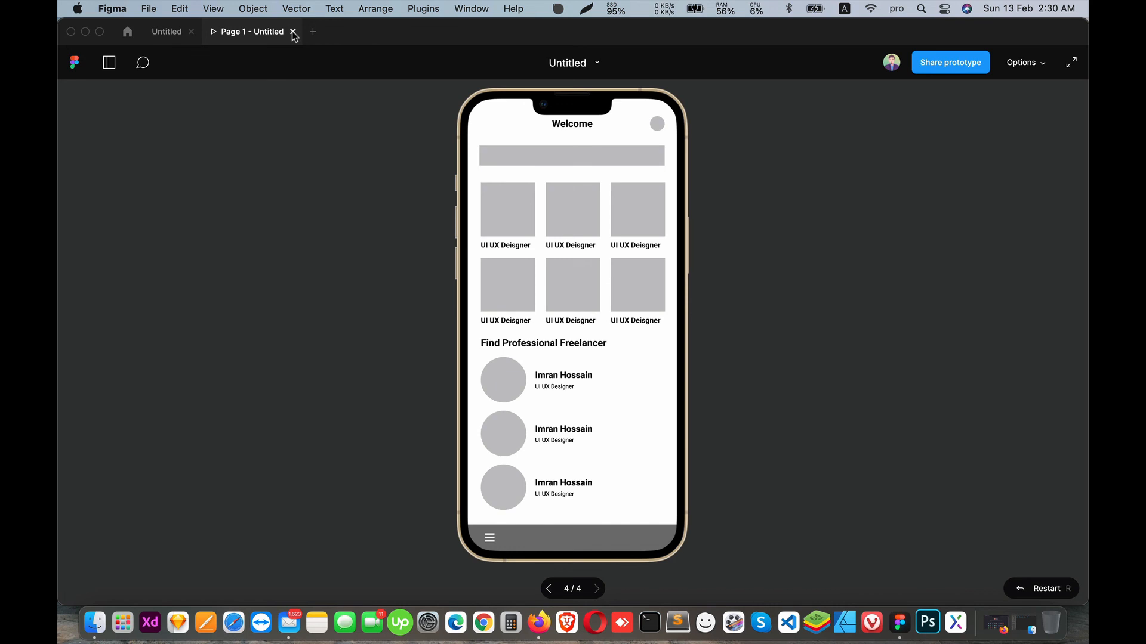
{"action": "left_click", "coordinate": [293, 31]}
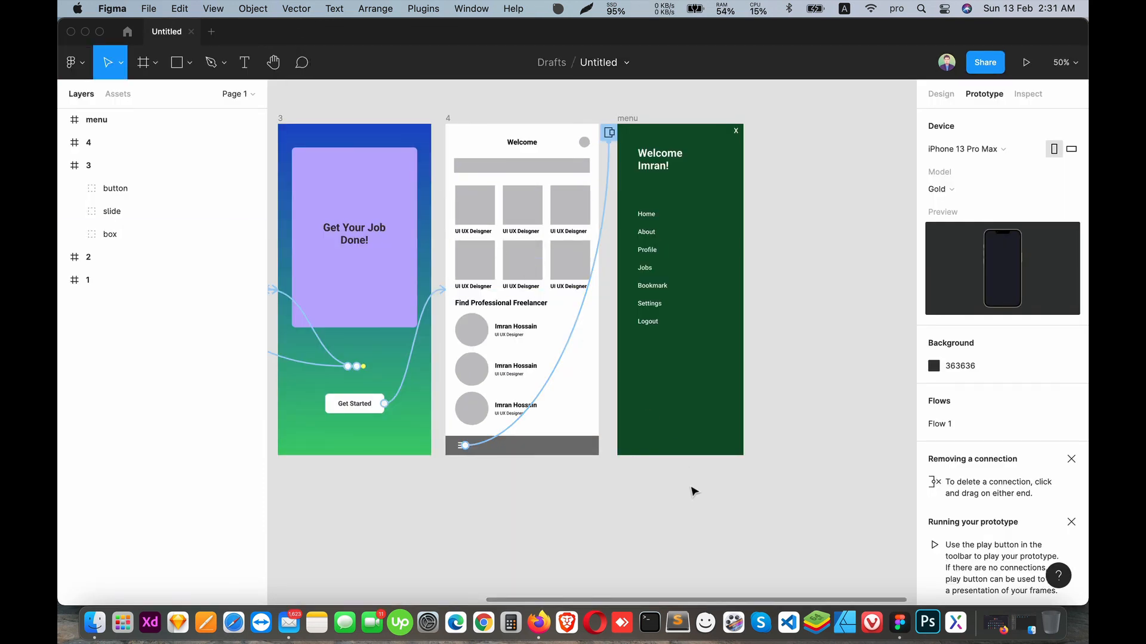
Narrow the menu frame to a width of 310 by pulling in its right edge.
{"action": "scroll", "coordinate": [680, 379], "scroll_direction": "up", "scroll_amount": 2}
{"action": "left_click", "coordinate": [725, 350]}
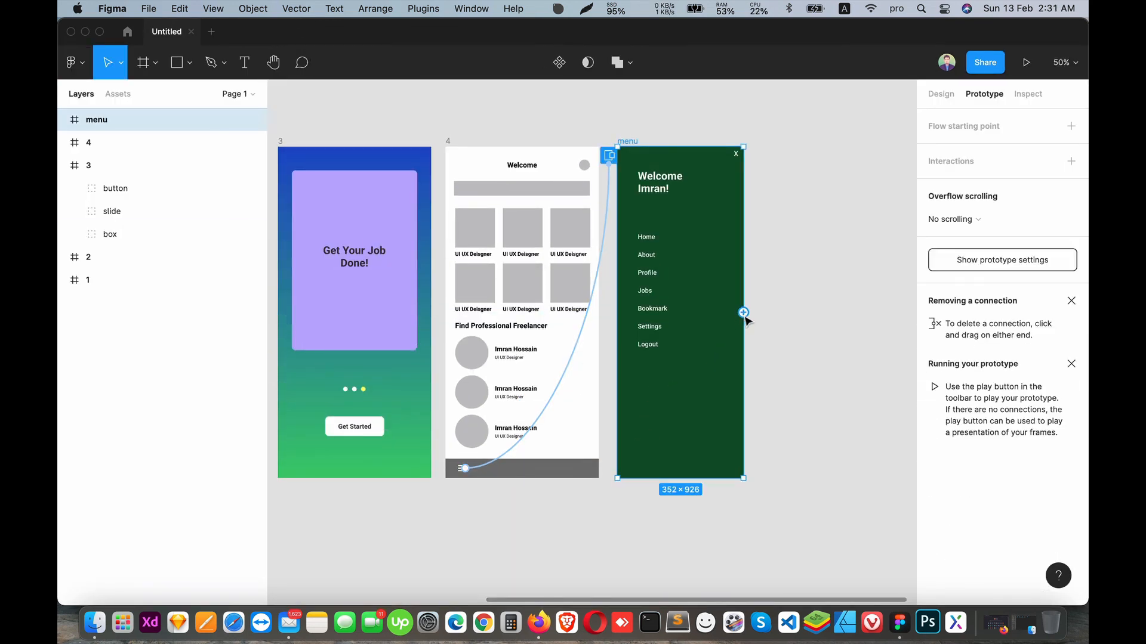
{"action": "left_click", "coordinate": [941, 93]}
{"action": "left_click_drag", "start_coordinate": [743, 317], "coordinate": [728, 318]}
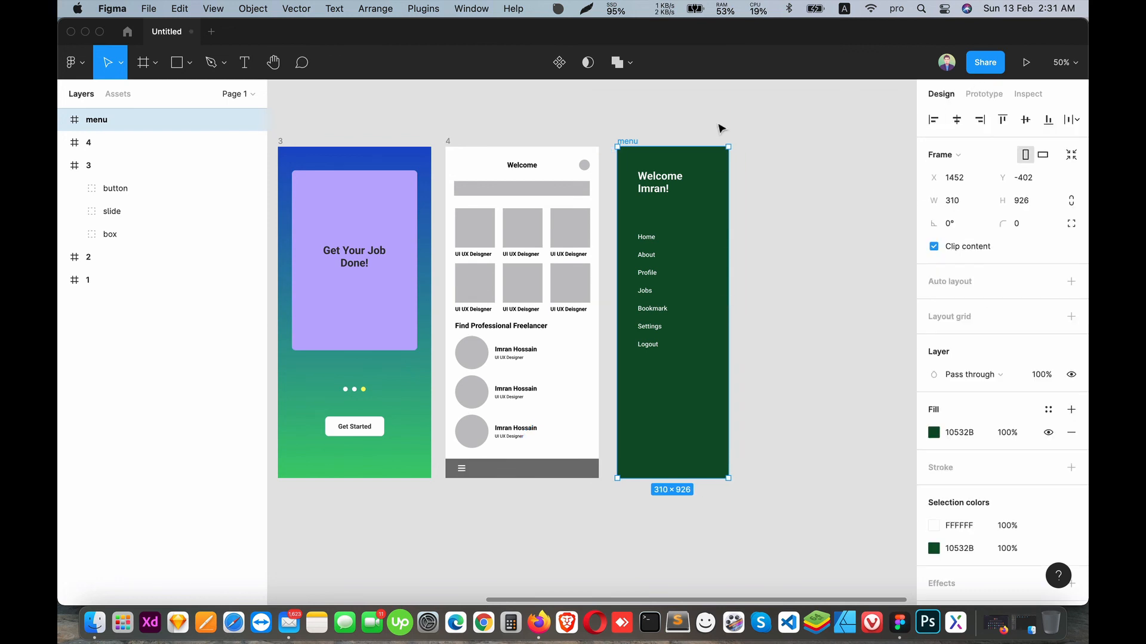
Shift the X text horizontally to X 282 so it sits inside the menu frame's upper-right corner.
{"action": "left_click", "coordinate": [740, 156]}
{"action": "left_click", "coordinate": [736, 157]}
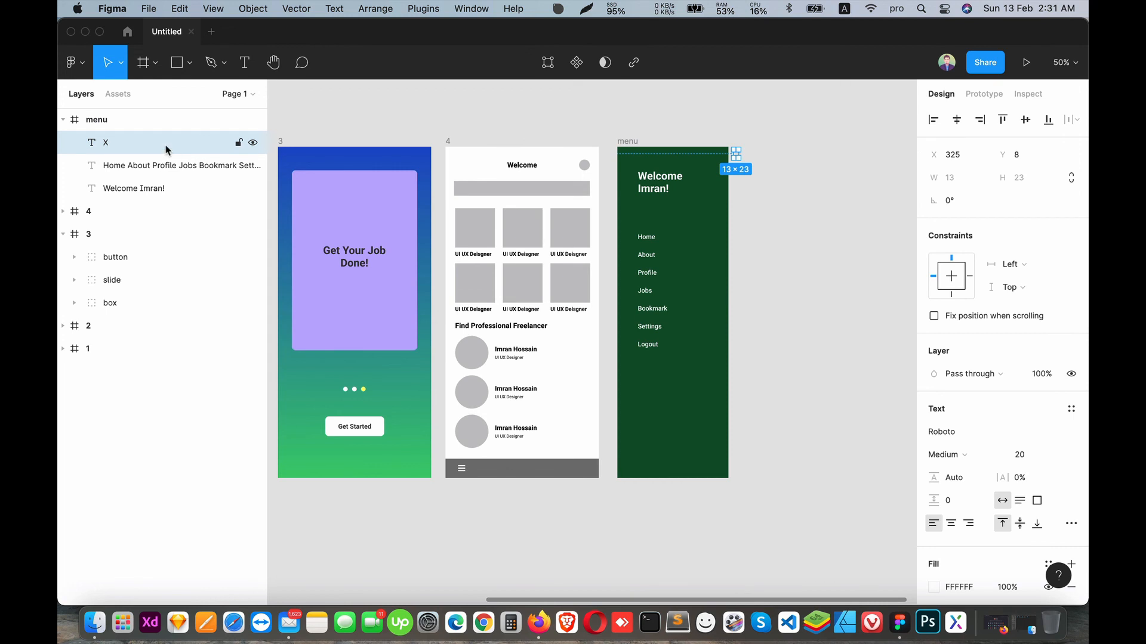
{"action": "key", "text": "shift+Left"}
{"action": "key", "text": "shift+Left"}
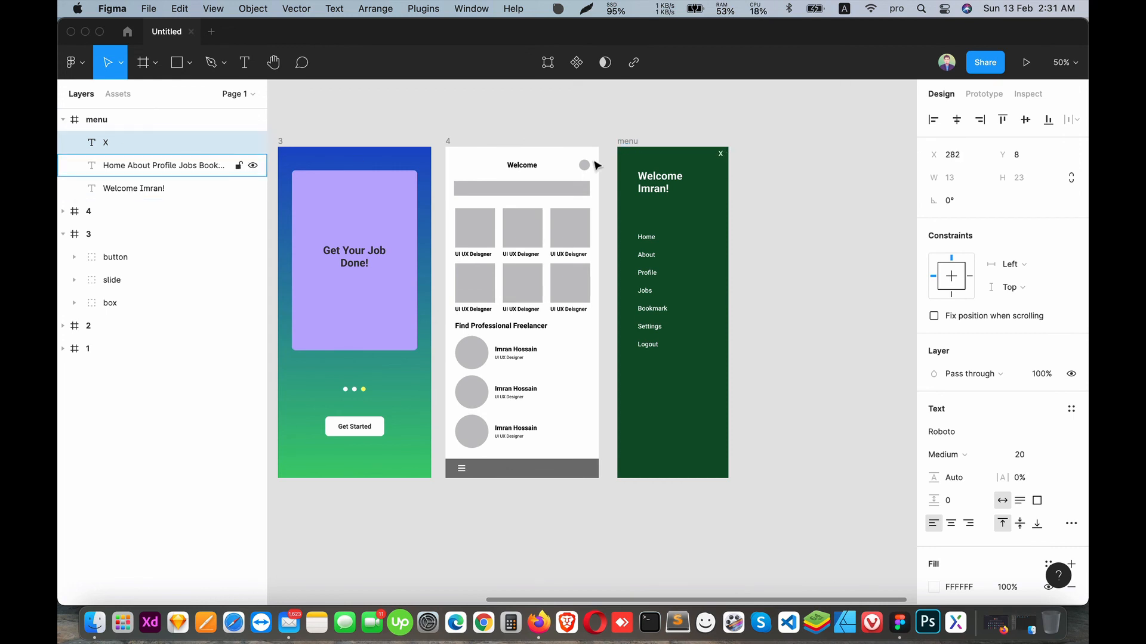
Add an On tap interaction to the menu's X and set its action to Close overlay.
{"action": "left_click", "coordinate": [986, 95]}
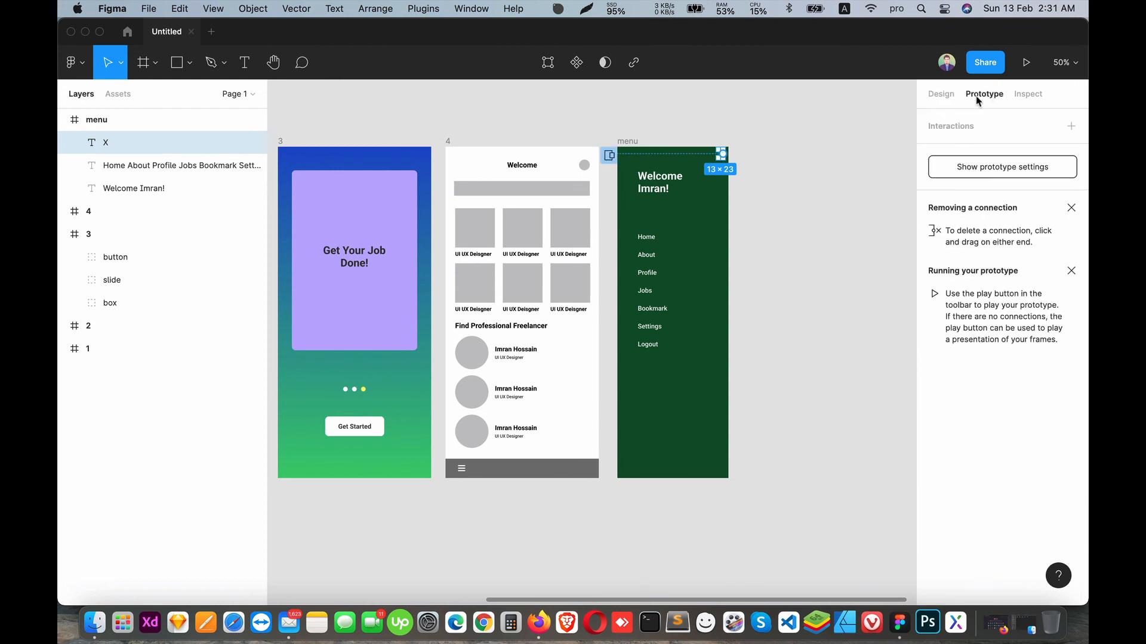
{"action": "key", "text": "shift+0"}
{"action": "scroll", "coordinate": [802, 224], "scroll_direction": "up", "scroll_amount": 5}
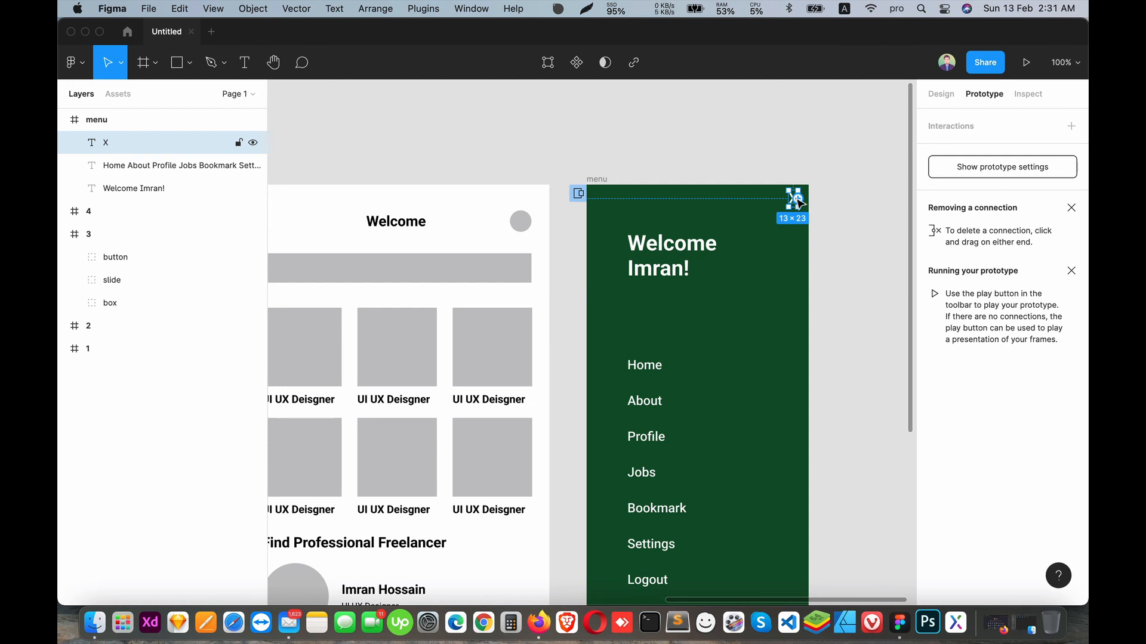
{"action": "left_click_drag", "start_coordinate": [795, 198], "coordinate": [527, 298]}
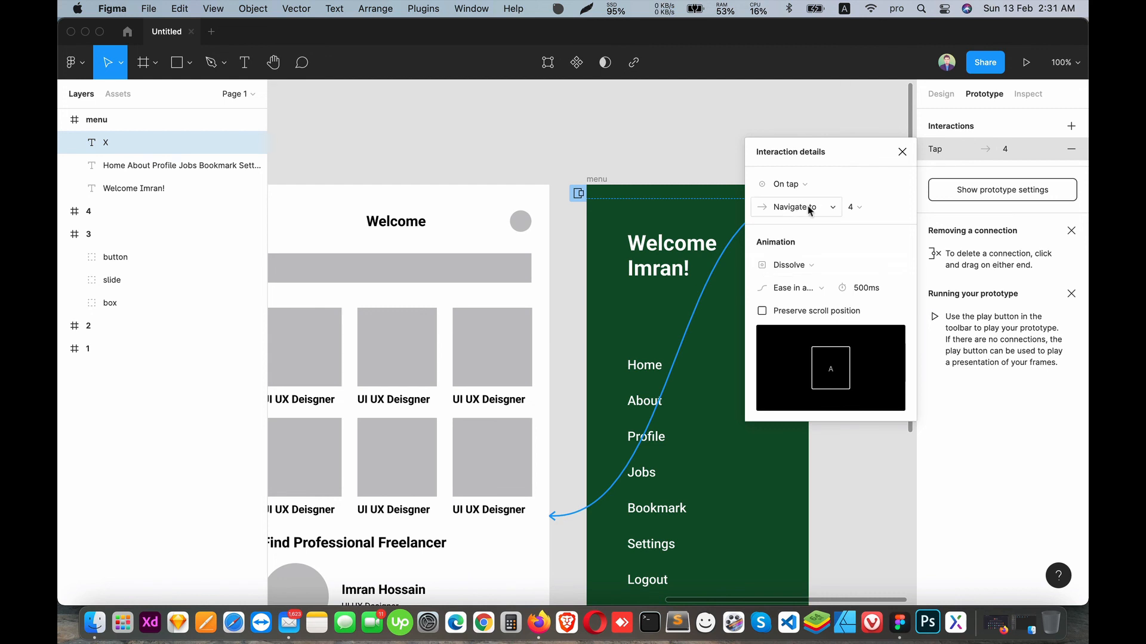
{"action": "left_click", "coordinate": [819, 210]}
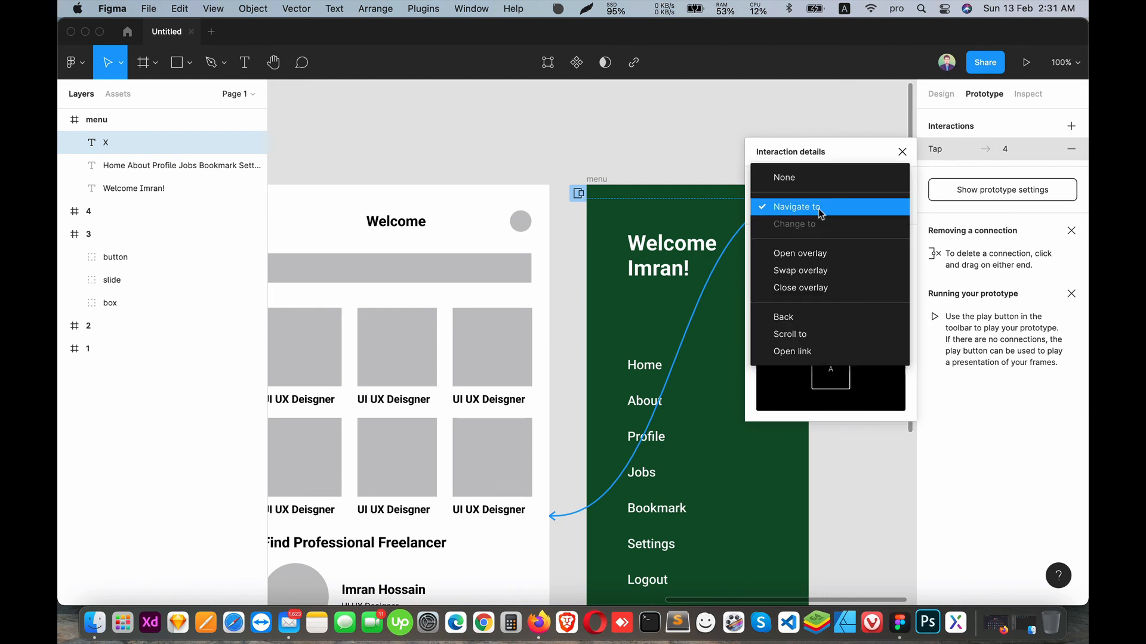
{"action": "left_click", "coordinate": [800, 287]}
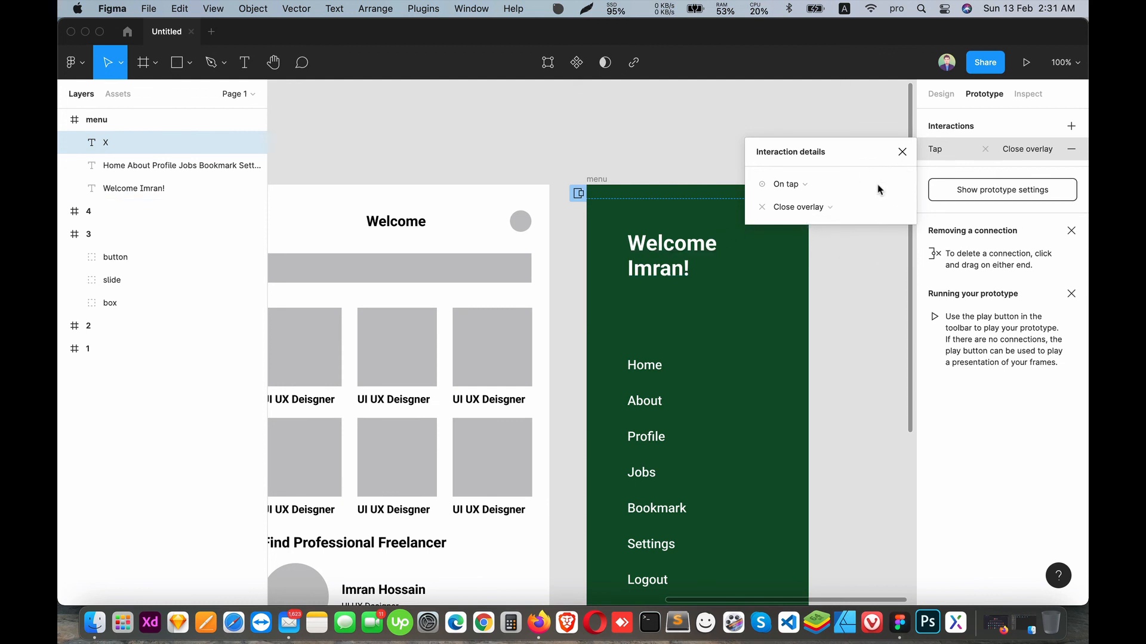
{"action": "left_click", "coordinate": [902, 154]}
{"action": "left_click", "coordinate": [830, 234]}
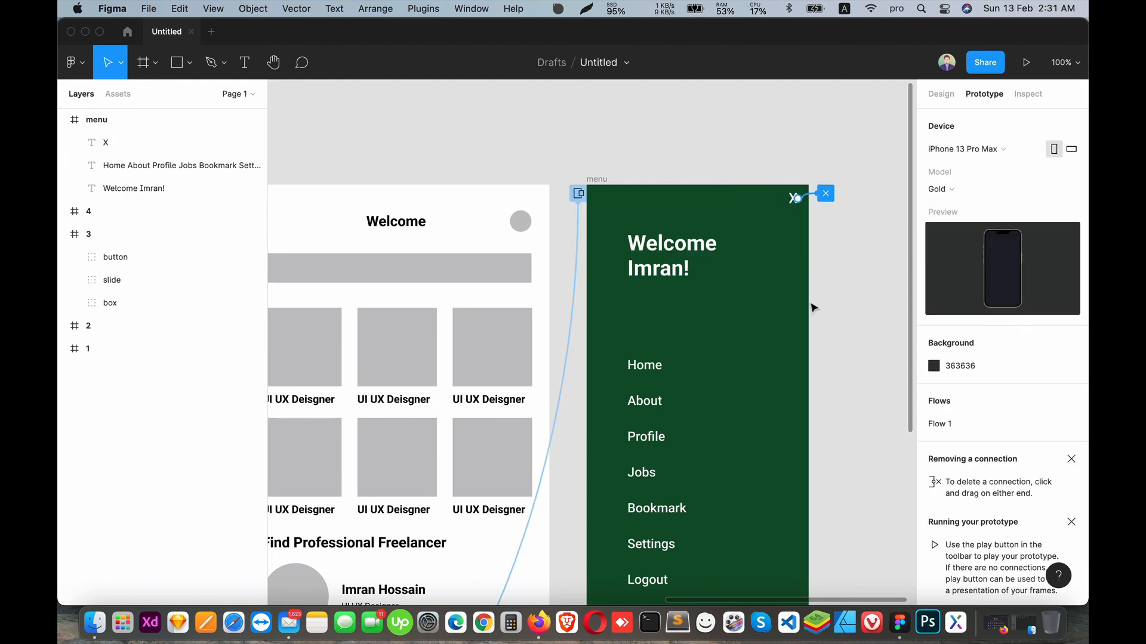
Look over the menu frame and the prototype connections across the onboarding and Welcome frames.
{"action": "scroll", "coordinate": [829, 290], "scroll_direction": "down", "scroll_amount": 5}
{"action": "scroll", "coordinate": [828, 291], "scroll_direction": "up", "scroll_amount": 7}
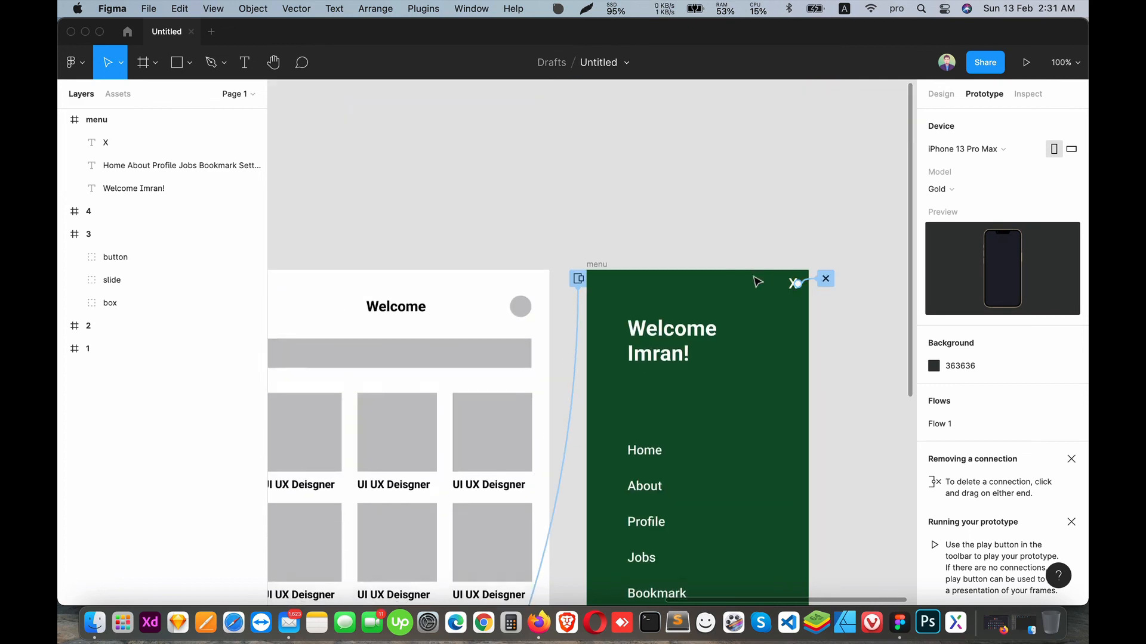
{"action": "scroll", "coordinate": [759, 301], "scroll_direction": "down", "scroll_amount": 12}
{"action": "scroll", "coordinate": [749, 325], "scroll_direction": "up", "scroll_amount": 7}
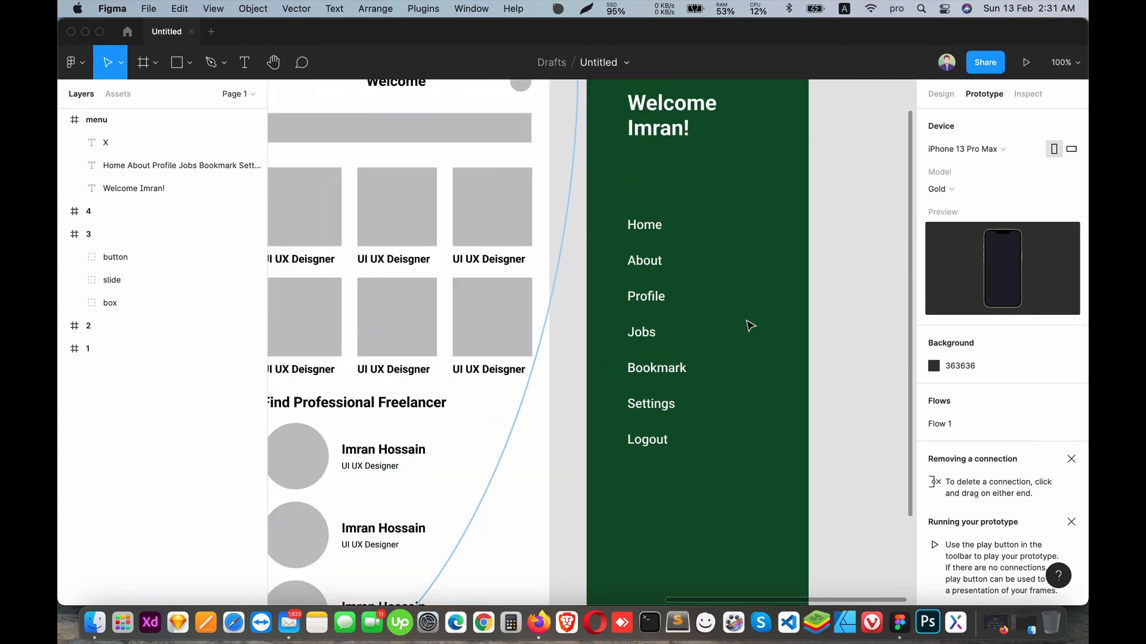
{"action": "scroll", "coordinate": [749, 325], "scroll_direction": "down", "scroll_amount": 10}
{"action": "scroll", "coordinate": [749, 325], "scroll_direction": "left", "scroll_amount": 3}
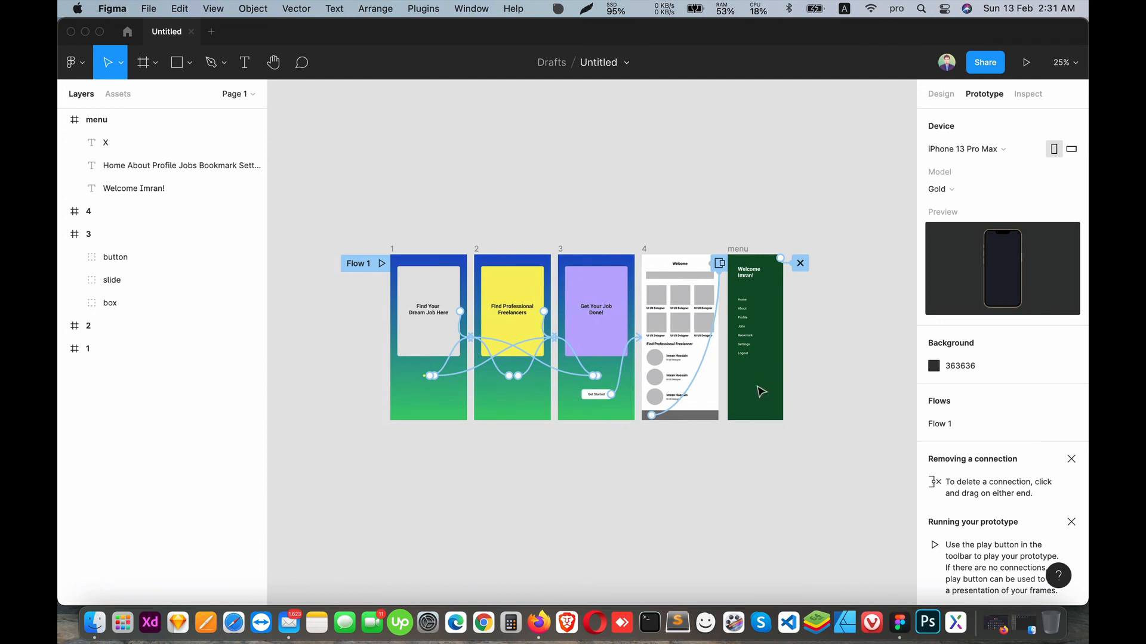
{"action": "scroll", "coordinate": [755, 391], "scroll_direction": "up", "scroll_amount": 3}
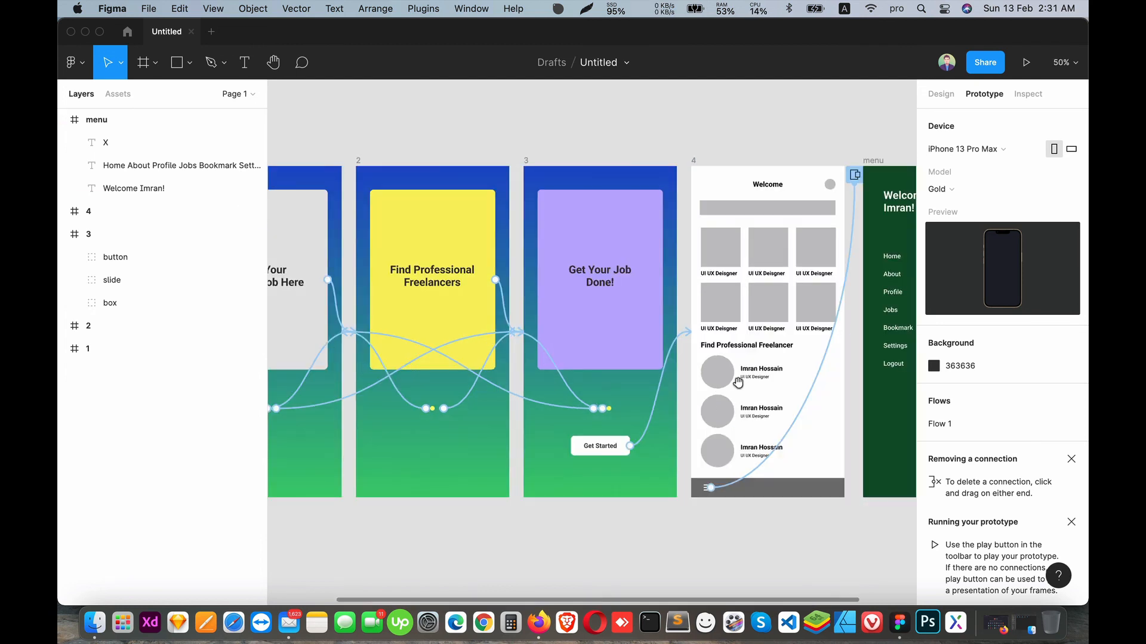
{"action": "scroll", "coordinate": [631, 304], "scroll_direction": "up", "scroll_amount": 2}
{"action": "scroll", "coordinate": [631, 305], "scroll_direction": "left", "scroll_amount": 2}
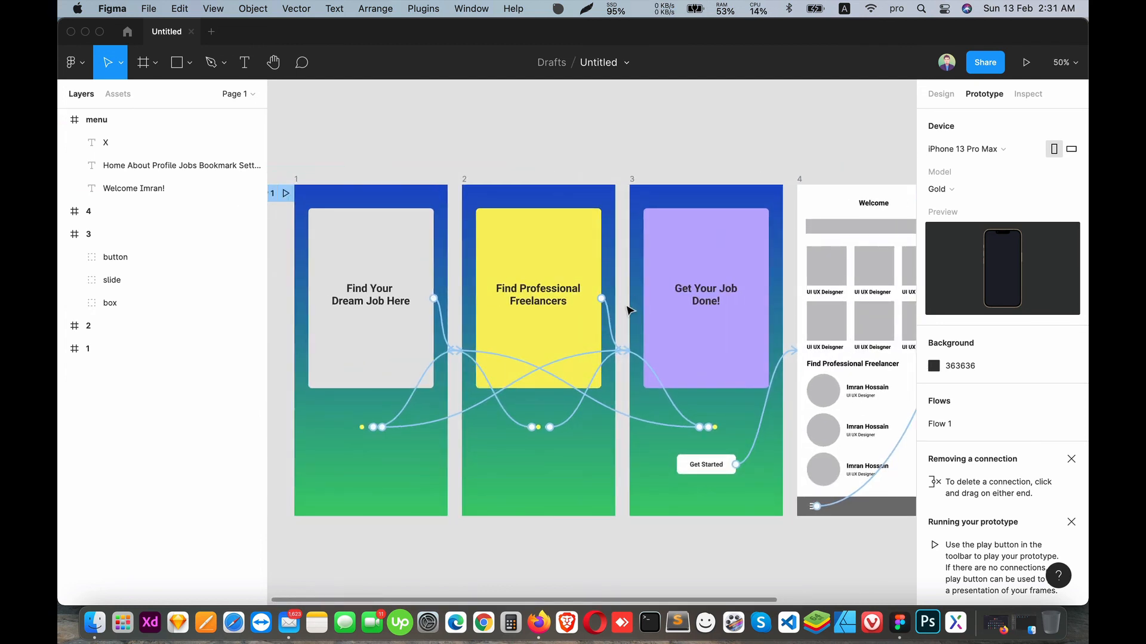